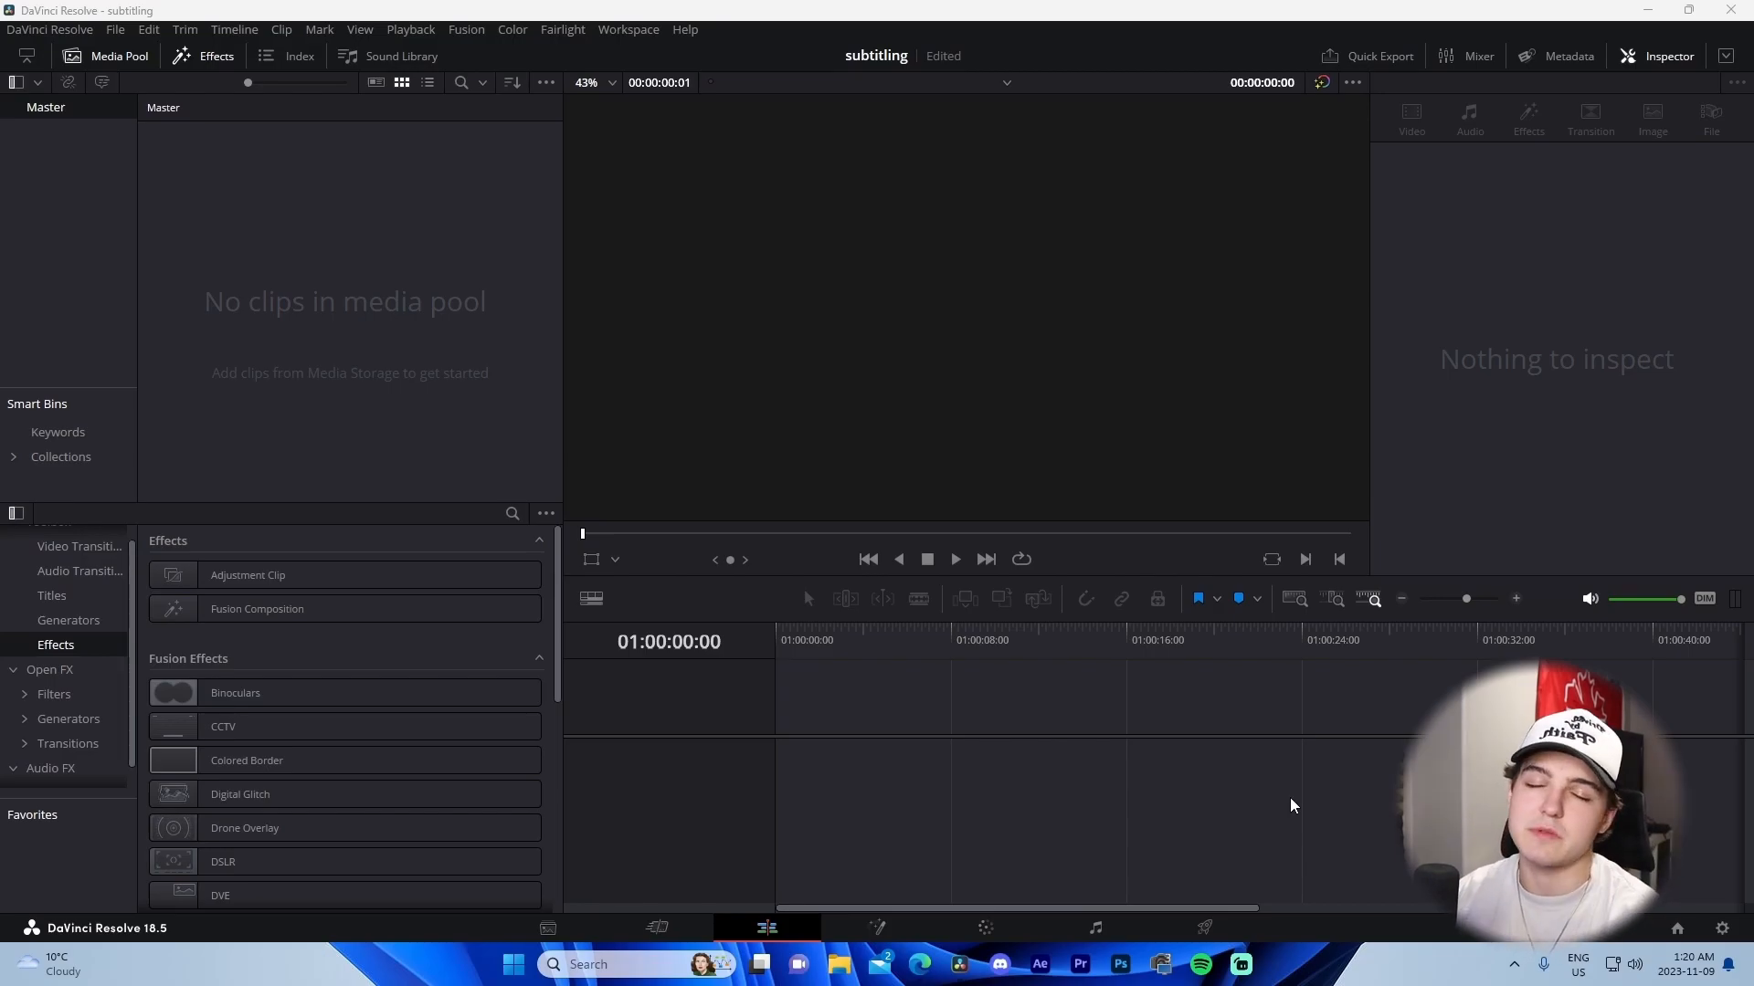
# Switch to File Explorer, open the Camera Footage folder and snap its window to a corner so the timeline remains reachable.
pyautogui.press('super+e')
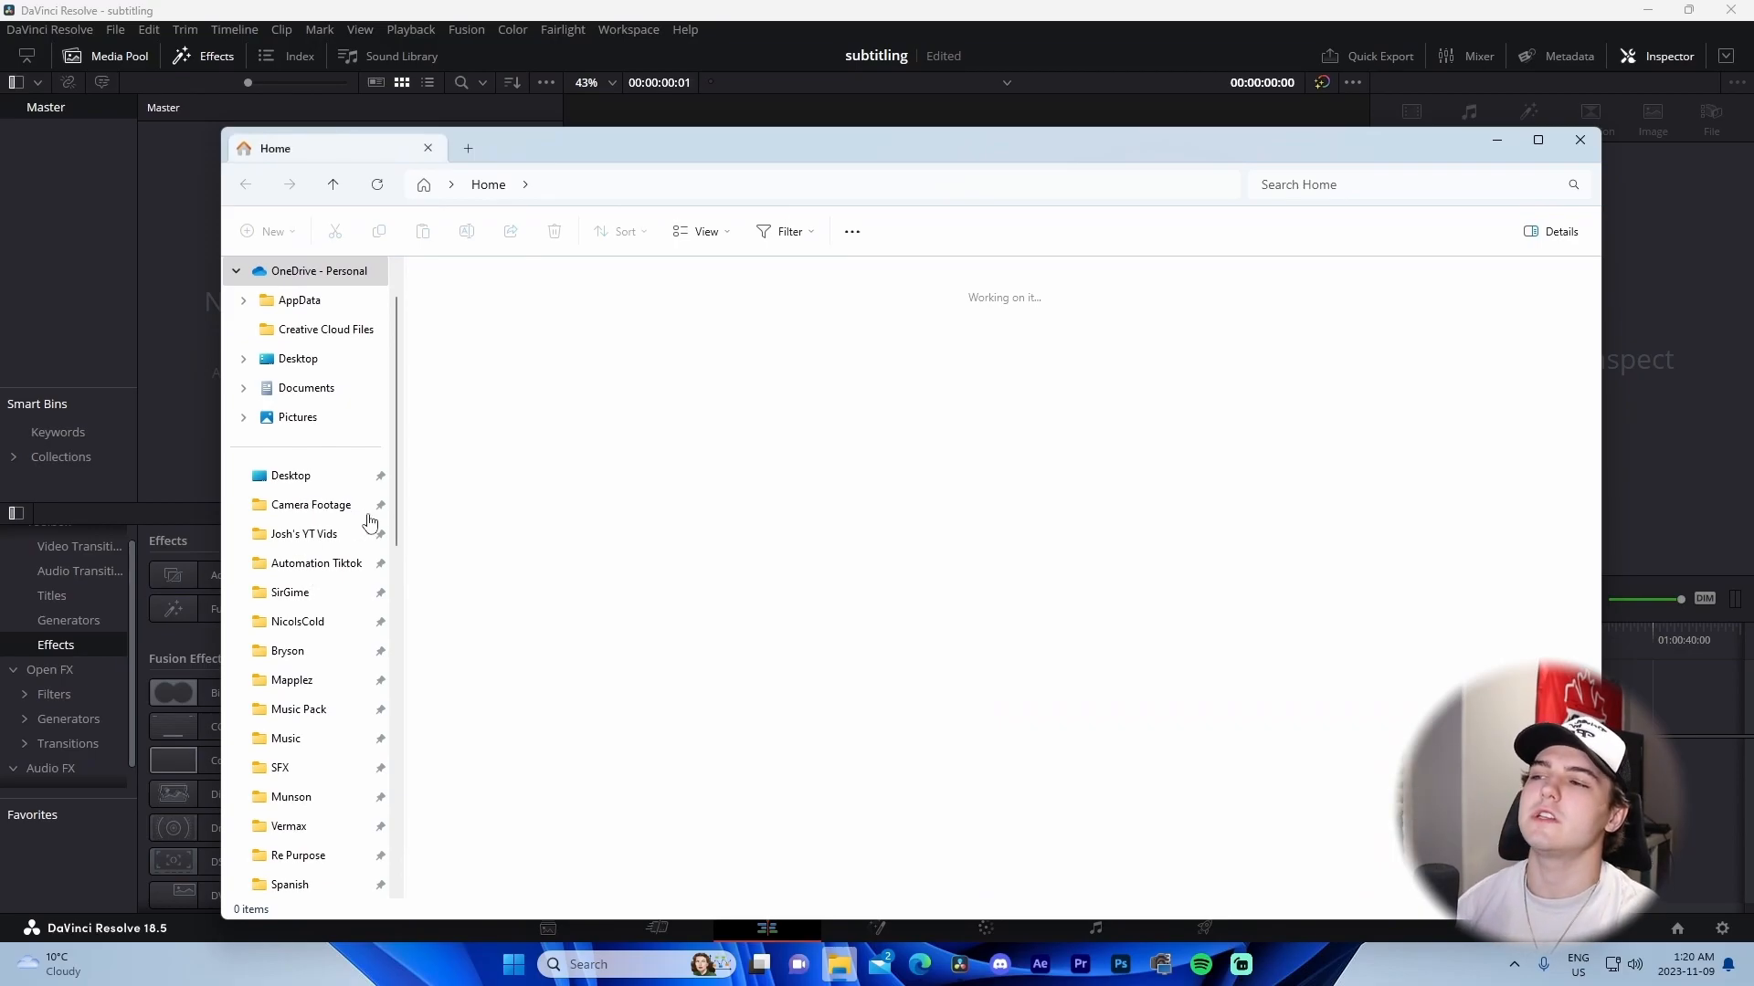
pyautogui.click(327, 507)
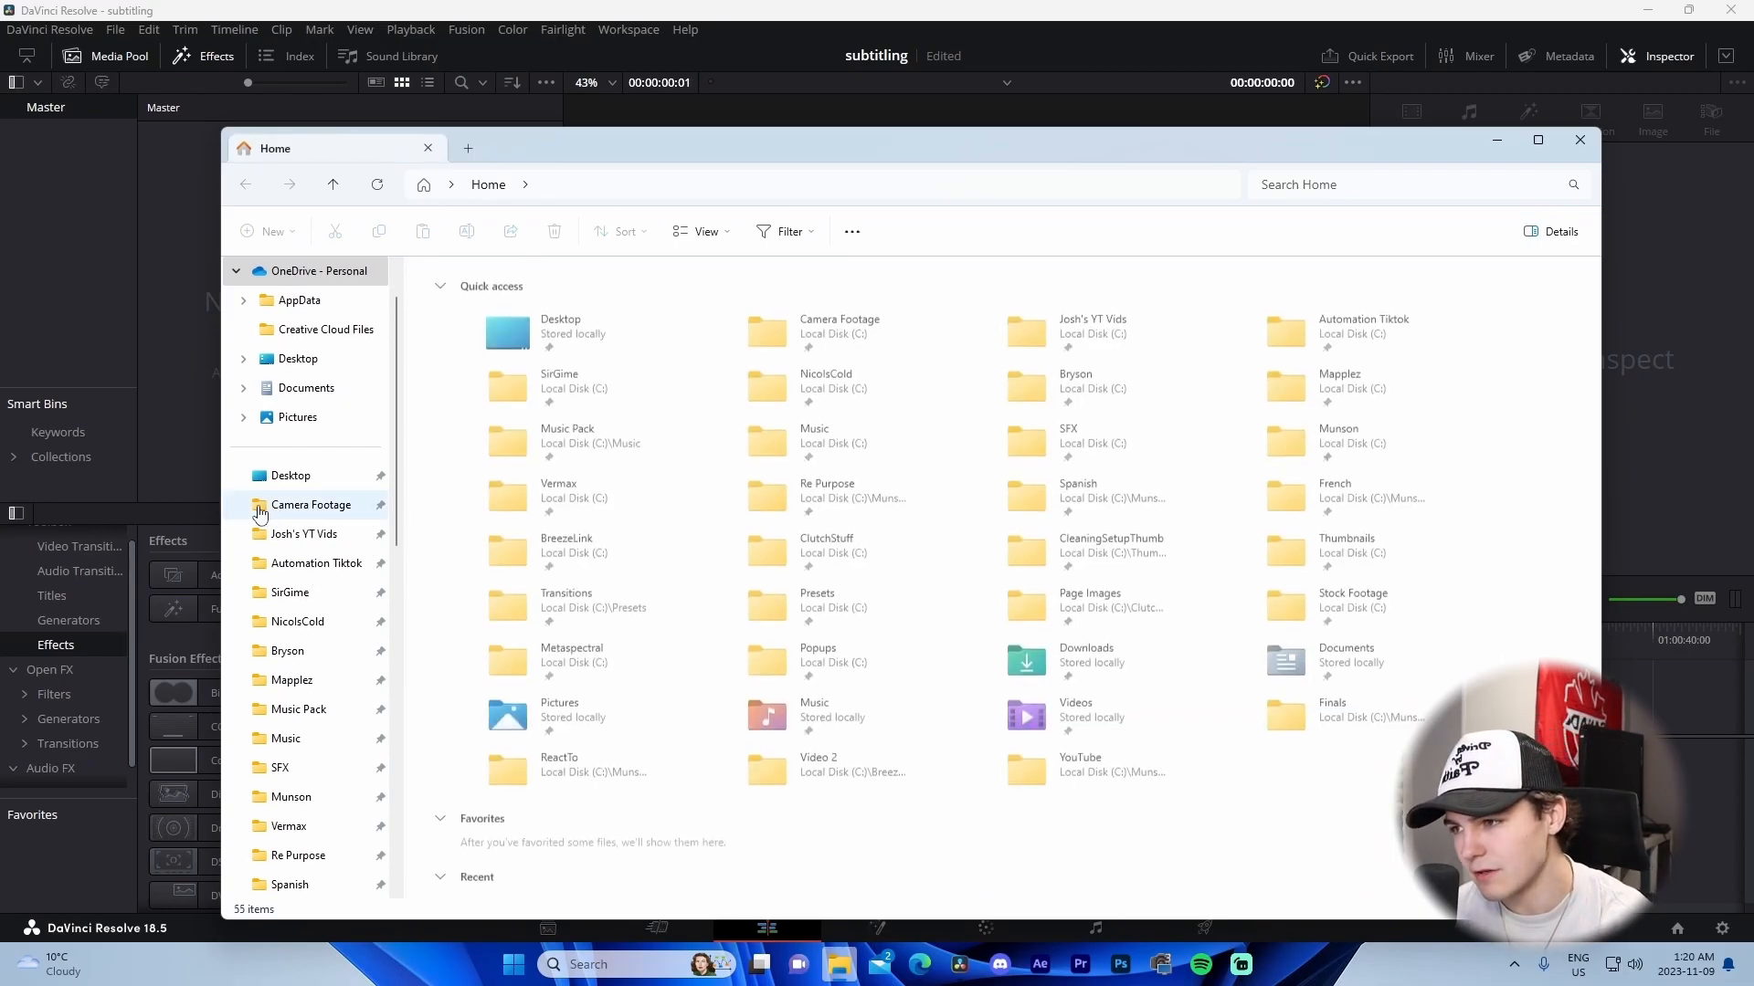
pyautogui.scroll(-3, 671, 567)
pyautogui.moveTo(1114, 156); pyautogui.dragTo(1751, 2)
pyautogui.click(1264, 36)
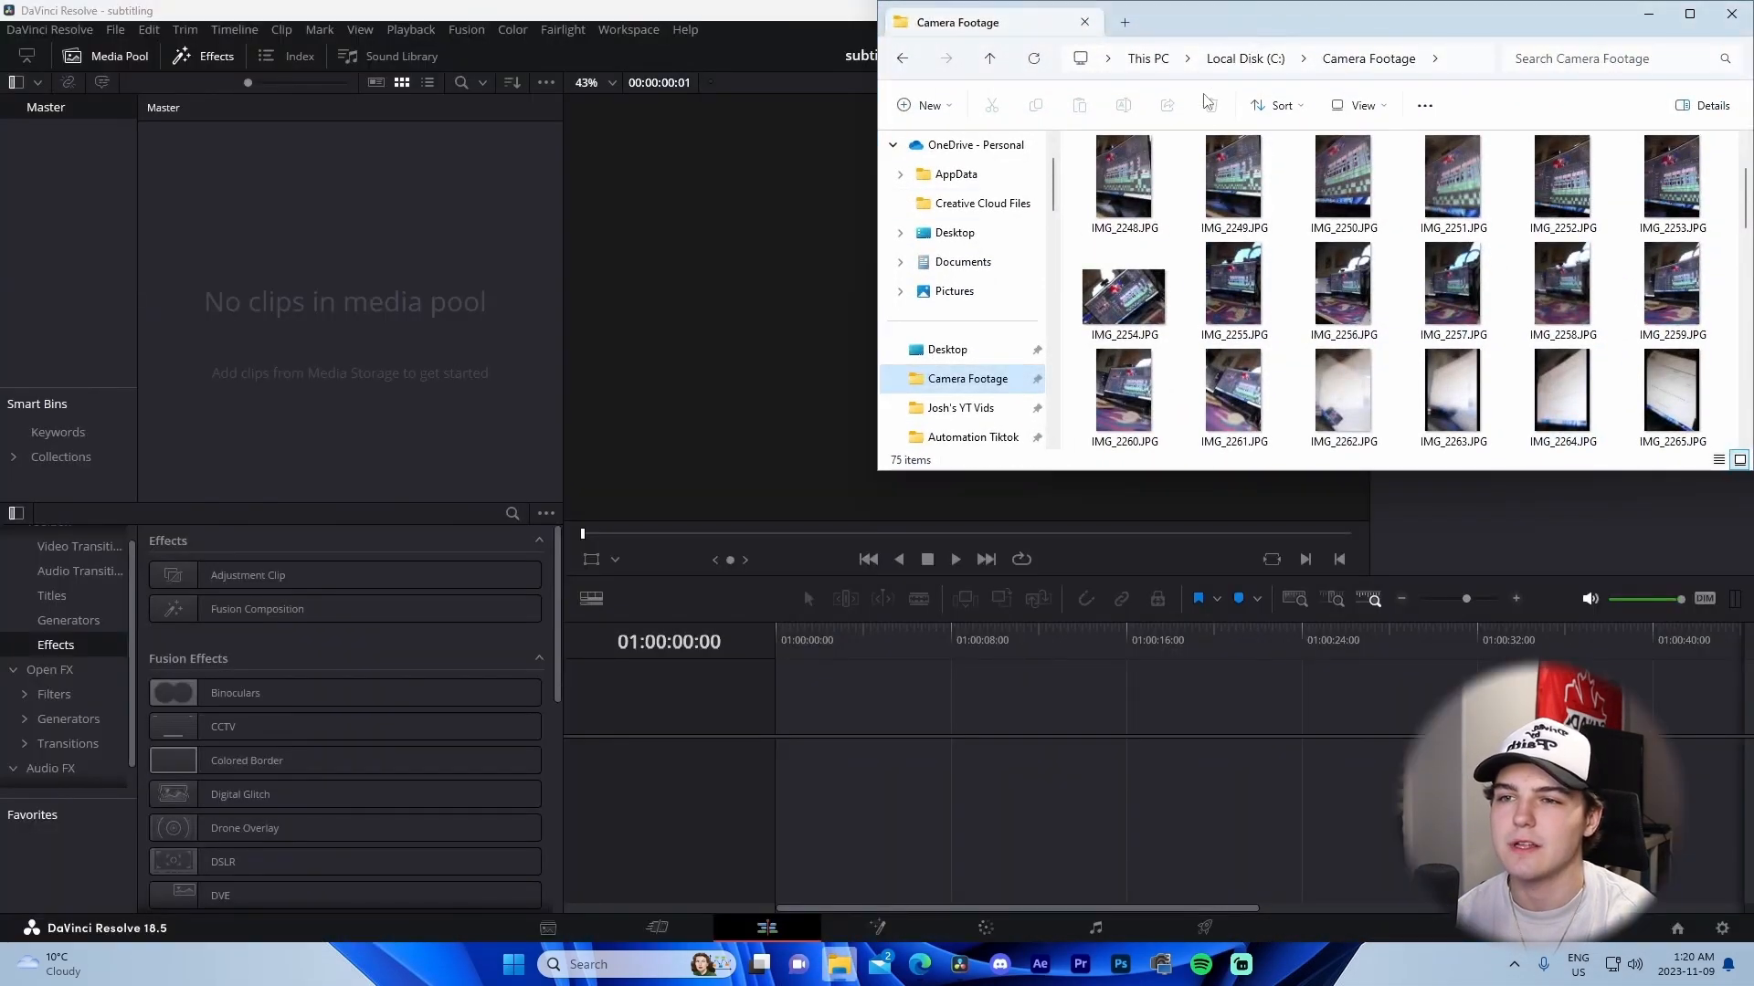
# Add the video MVI_2235.MP4 from the Camera Footage folder to the empty timeline.
pyautogui.scroll(2, 1315, 310)
pyautogui.scroll(-3, 1220, 349)
pyautogui.scroll(-5, 1461, 347)
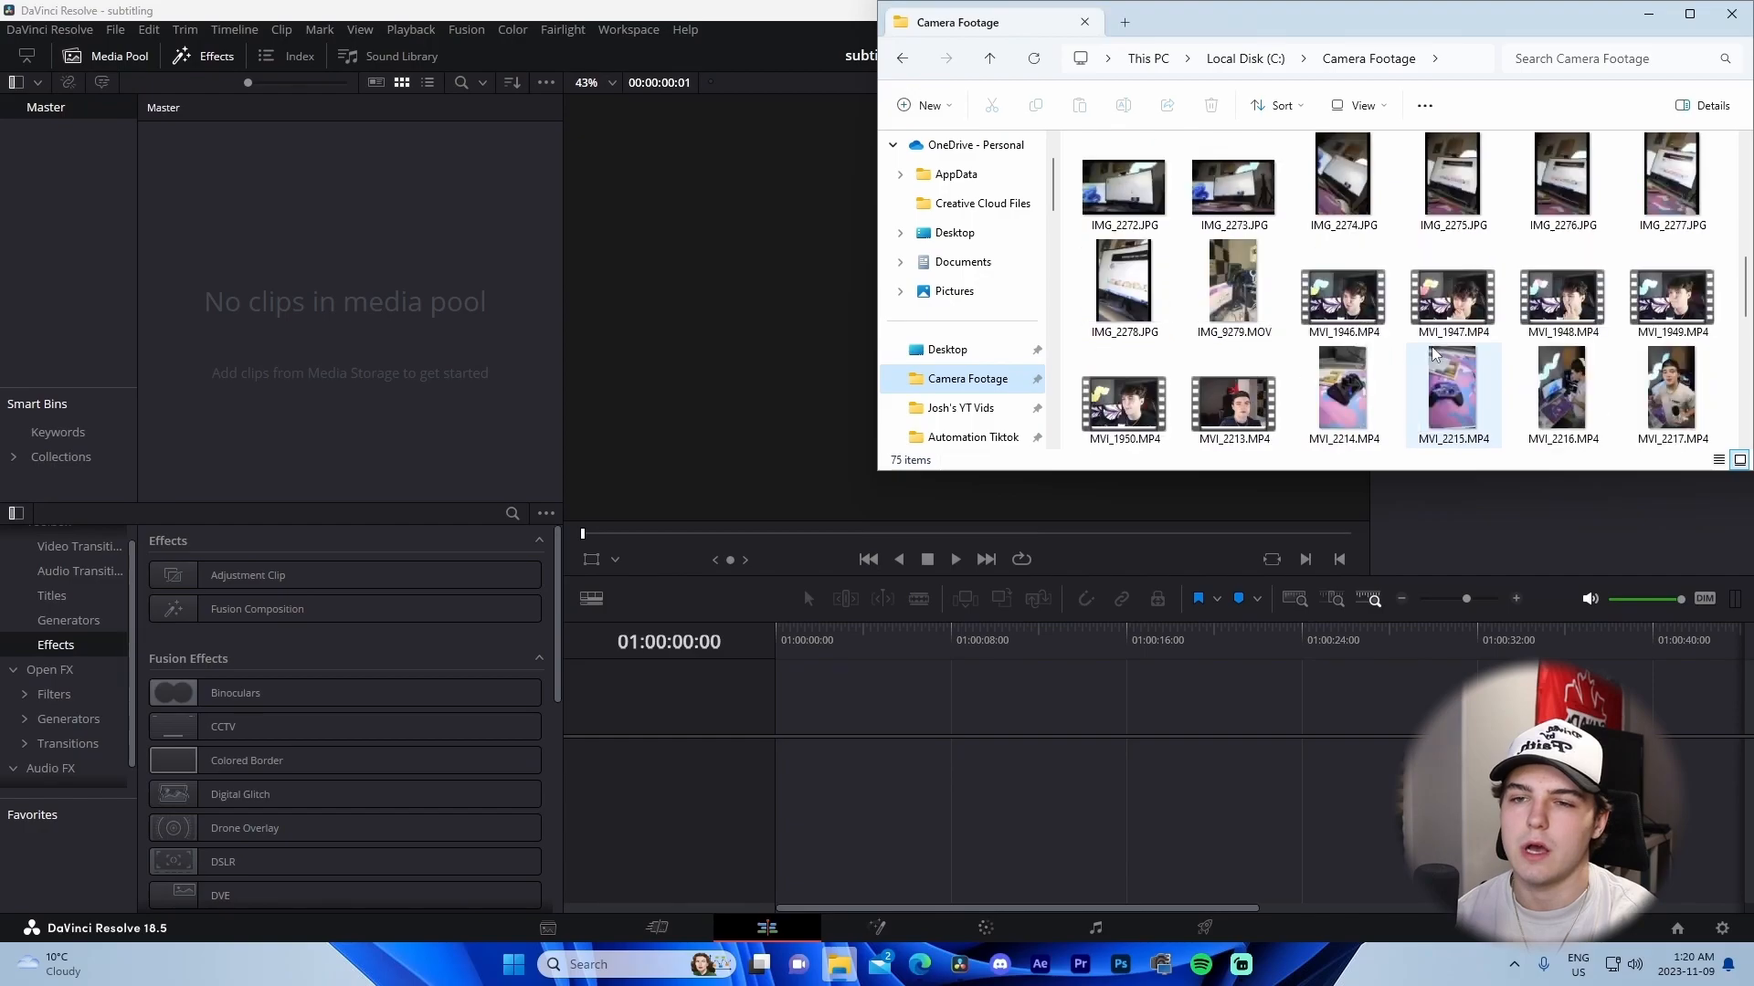
pyautogui.moveTo(1233, 290); pyautogui.dragTo(844, 760)
pyautogui.click(927, 578)
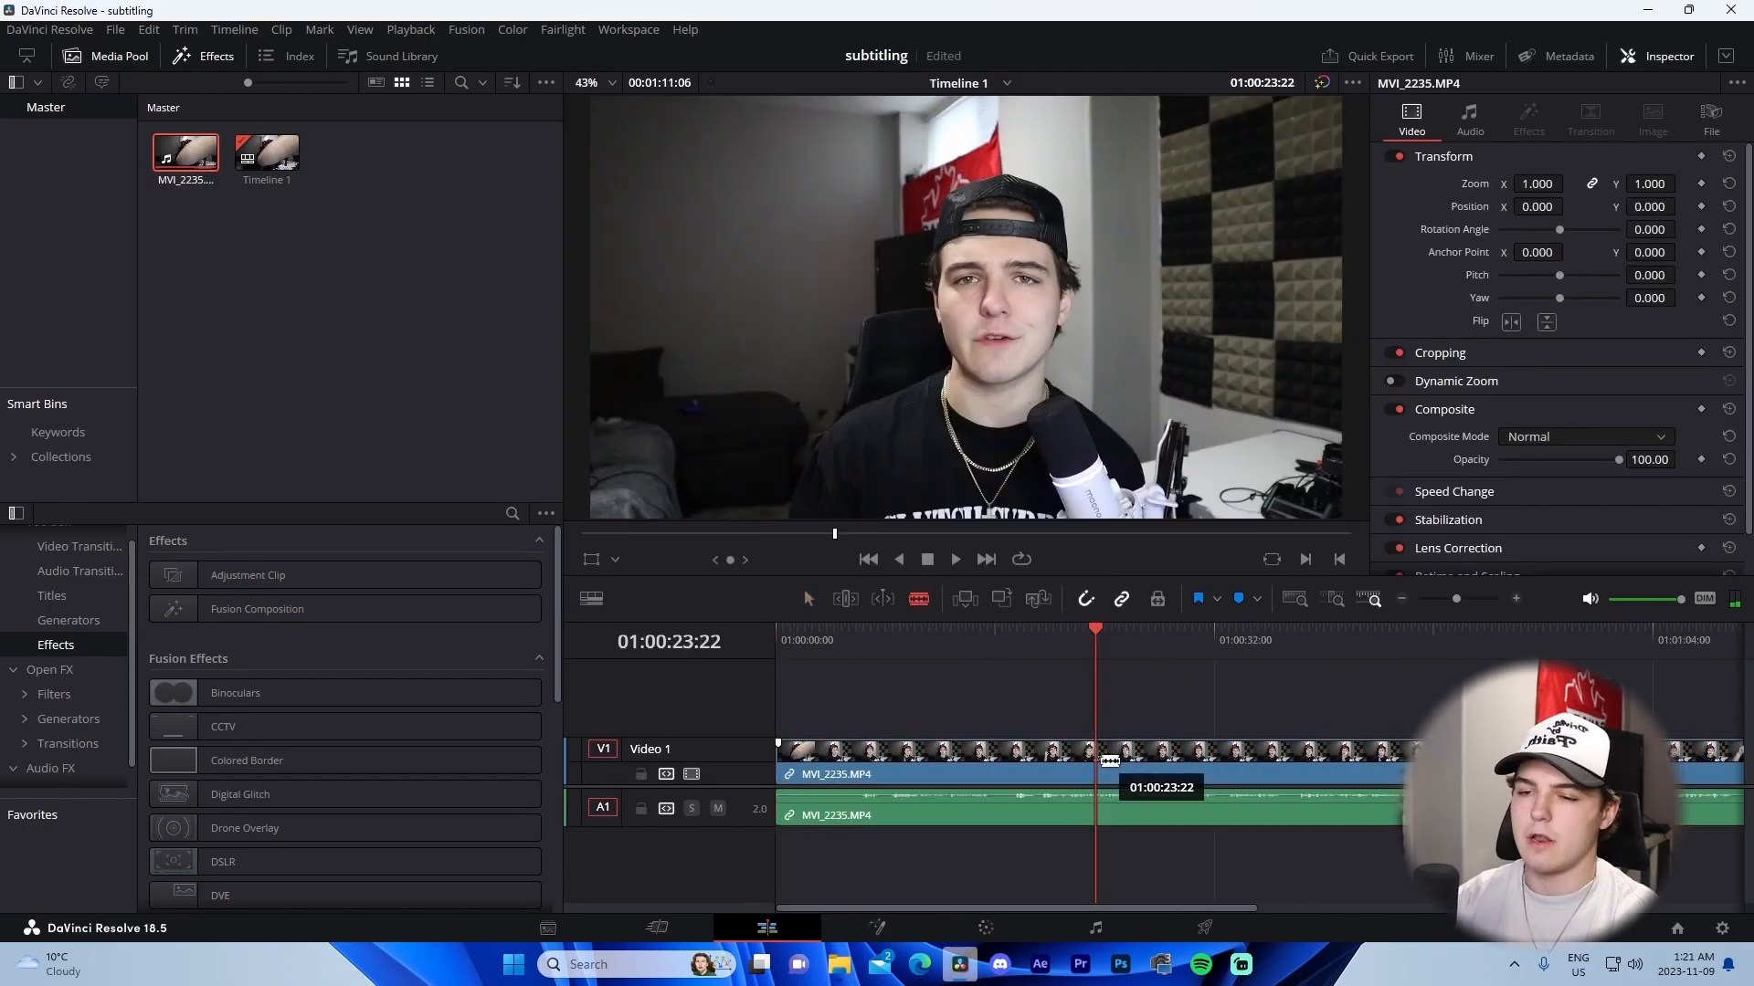
# Split the clip at 01:00:23:22 and ripple delete the part before the cut.
pyautogui.click(1101, 764)
pyautogui.press('a')
pyautogui.click(1038, 766)
pyautogui.press('Delete')
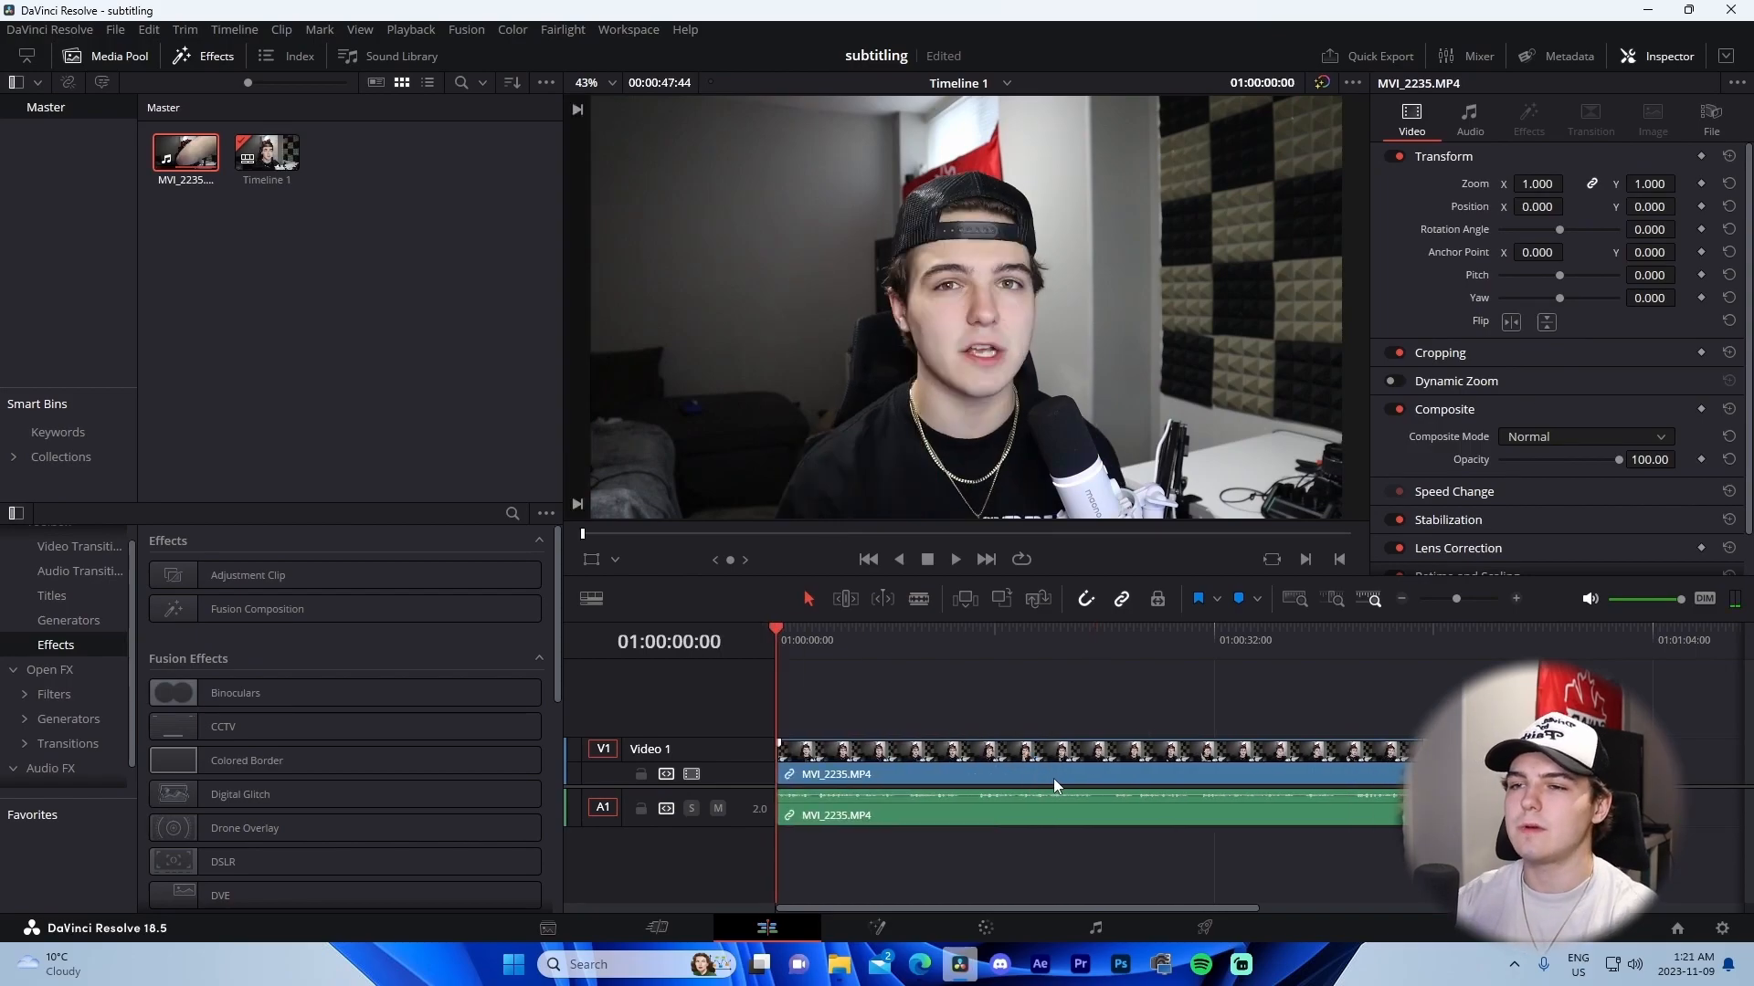
# Show the Titles category of the effects library.
pyautogui.click(1515, 598)
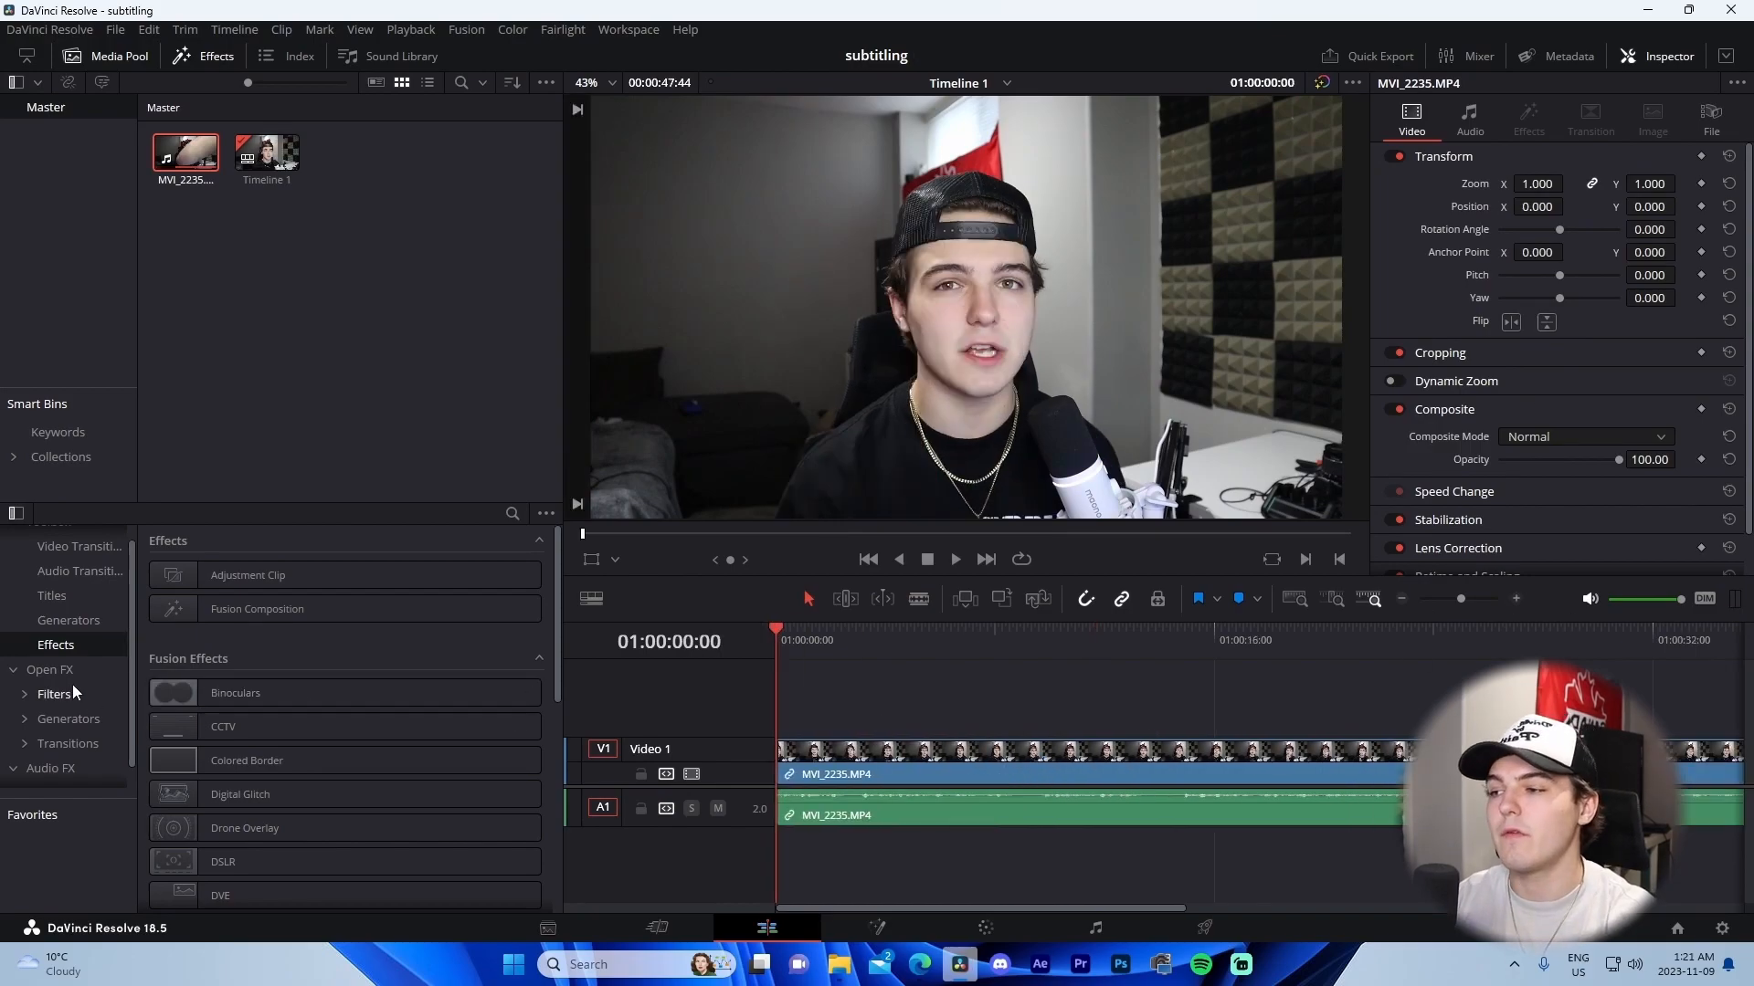
pyautogui.click(52, 595)
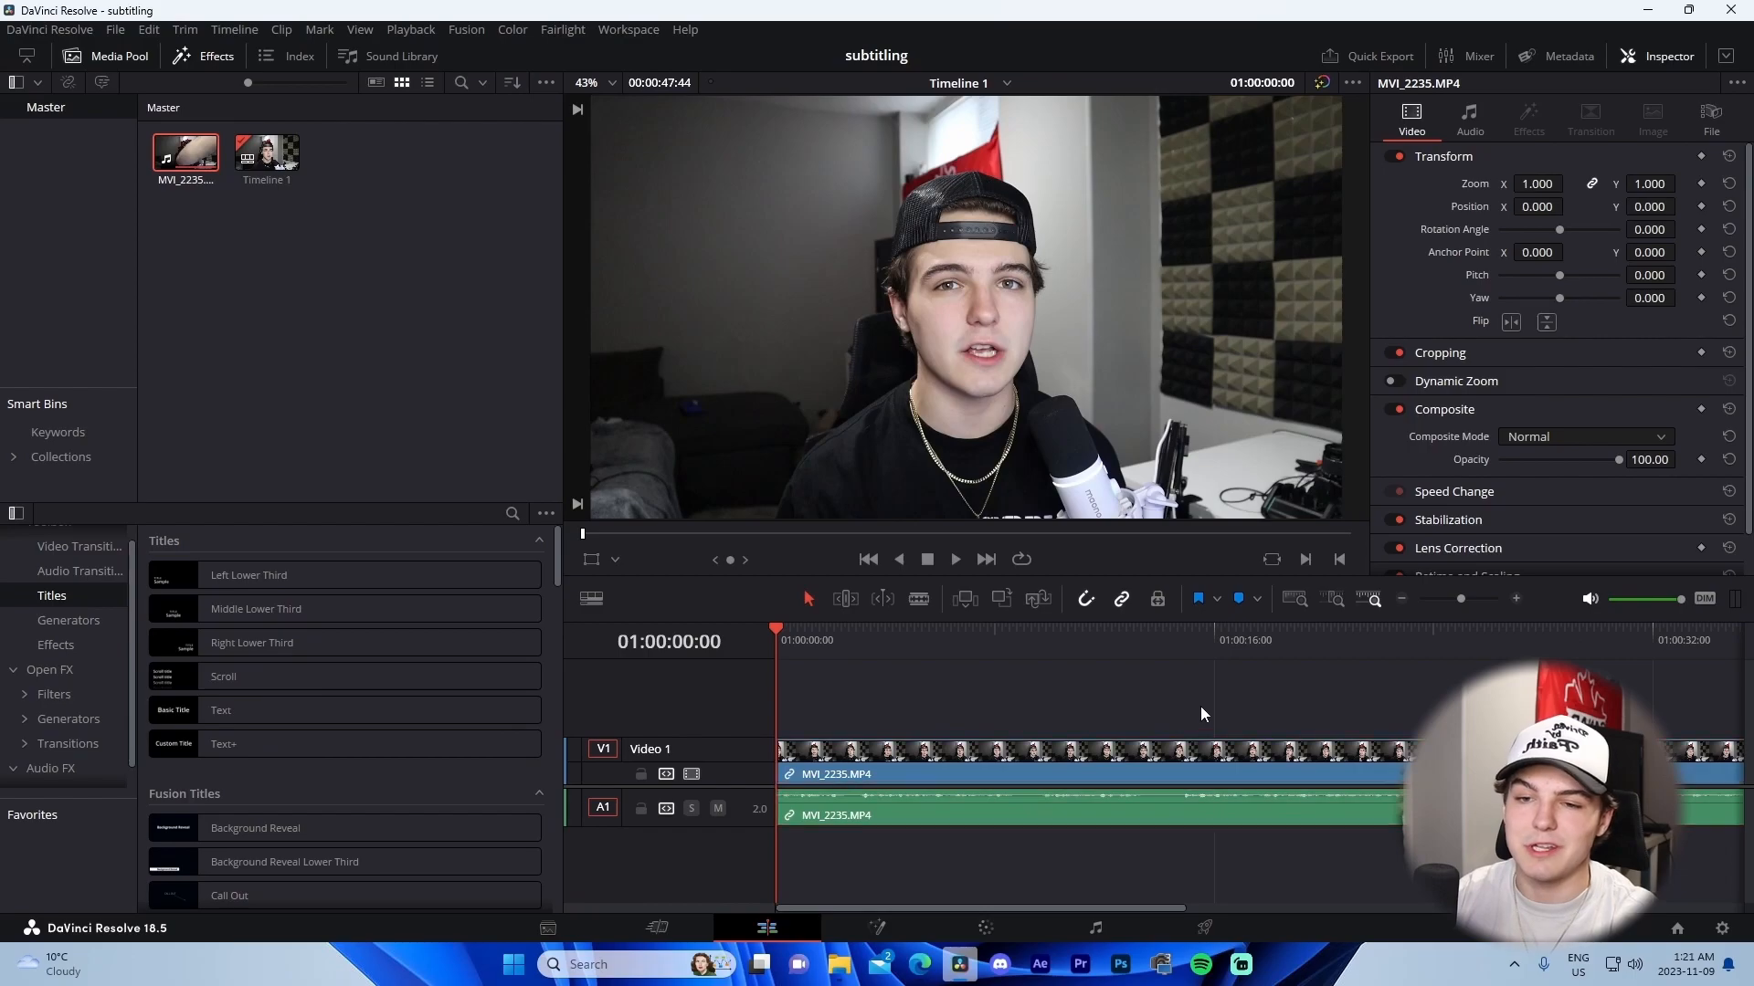
pyautogui.click(1401, 598)
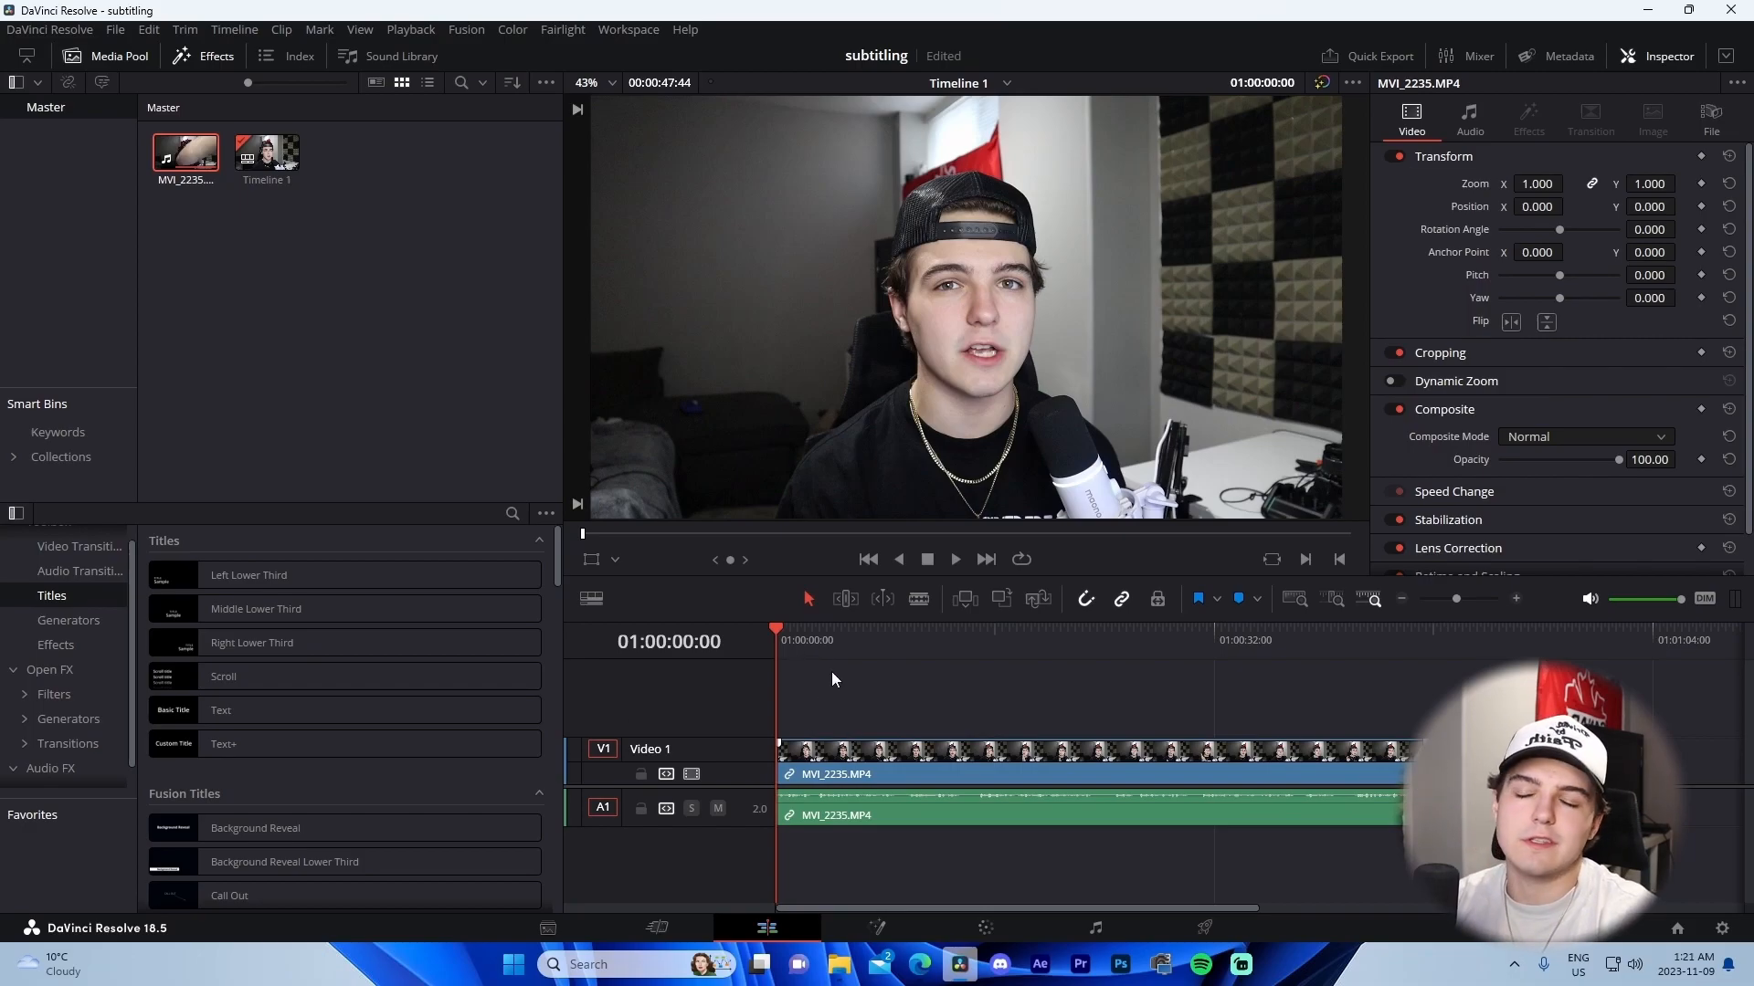
# Add five timeline markers over the clip at about 3, 9, 16, 22 and 29 seconds.
pyautogui.click(821, 641)
pyautogui.press('m')
pyautogui.click(900, 642)
pyautogui.press('m')
pyautogui.click(993, 643)
pyautogui.press('m')
pyautogui.moveTo(1071, 643); pyautogui.dragTo(1082, 642)
pyautogui.press('m')
pyautogui.click(1173, 640)
pyautogui.press('m')
# Split the clip at the fifth marker and delete everything after the cut.
pyautogui.press('b')
pyautogui.click(1173, 773)
pyautogui.press('a')
pyautogui.click(1237, 772)
pyautogui.press('Delete')
# Review the caption sections by moving the playhead through the first four markers in turn.
pyautogui.click(940, 639)
pyautogui.click(993, 640)
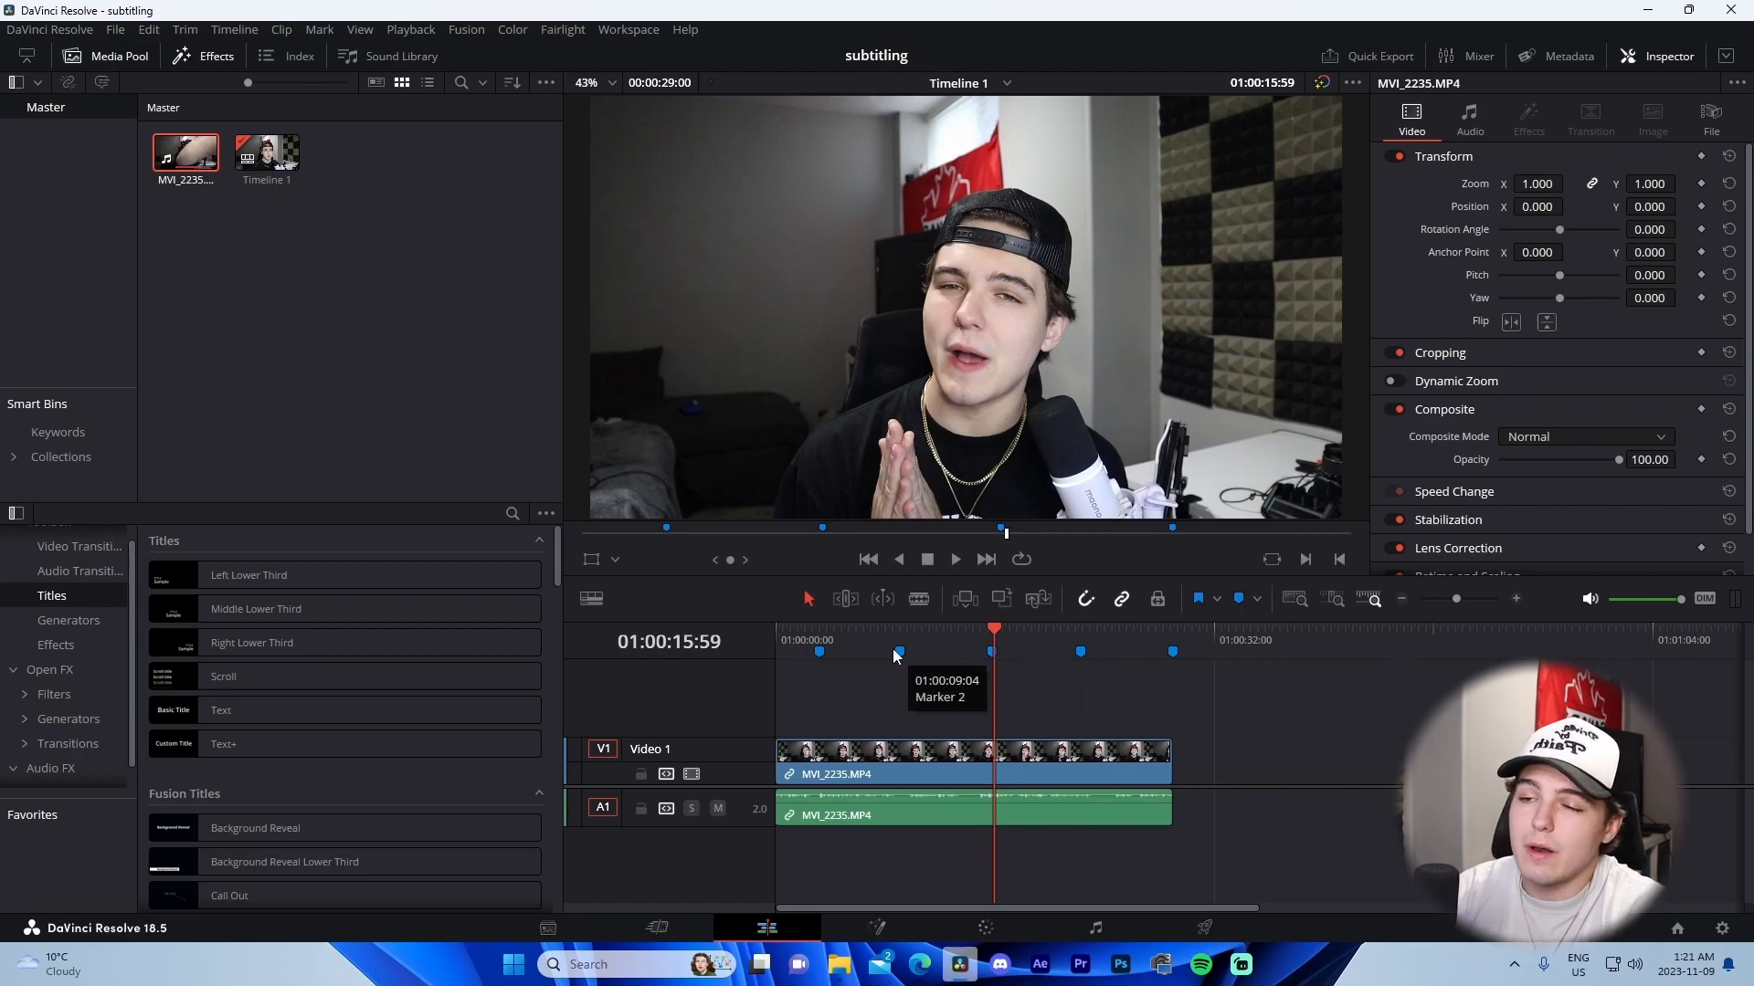
pyautogui.press('Home')
pyautogui.hotkey('ctrl', '=')
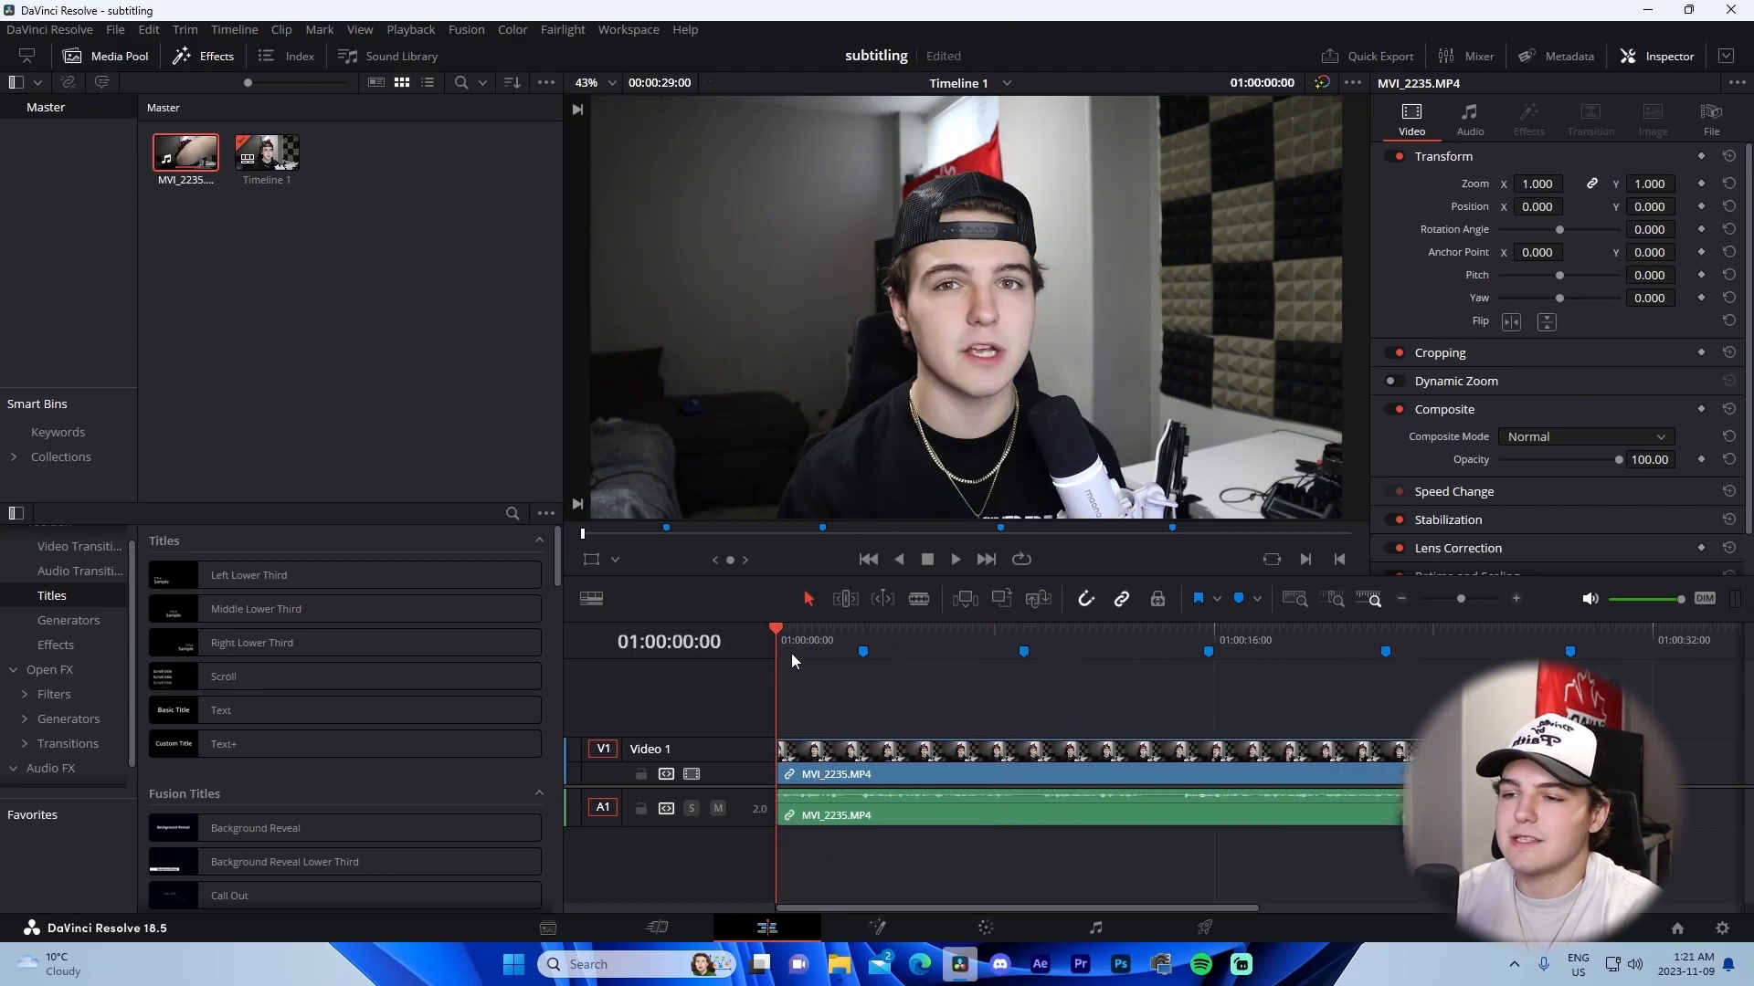
pyautogui.click(864, 650)
pyautogui.click(1024, 650)
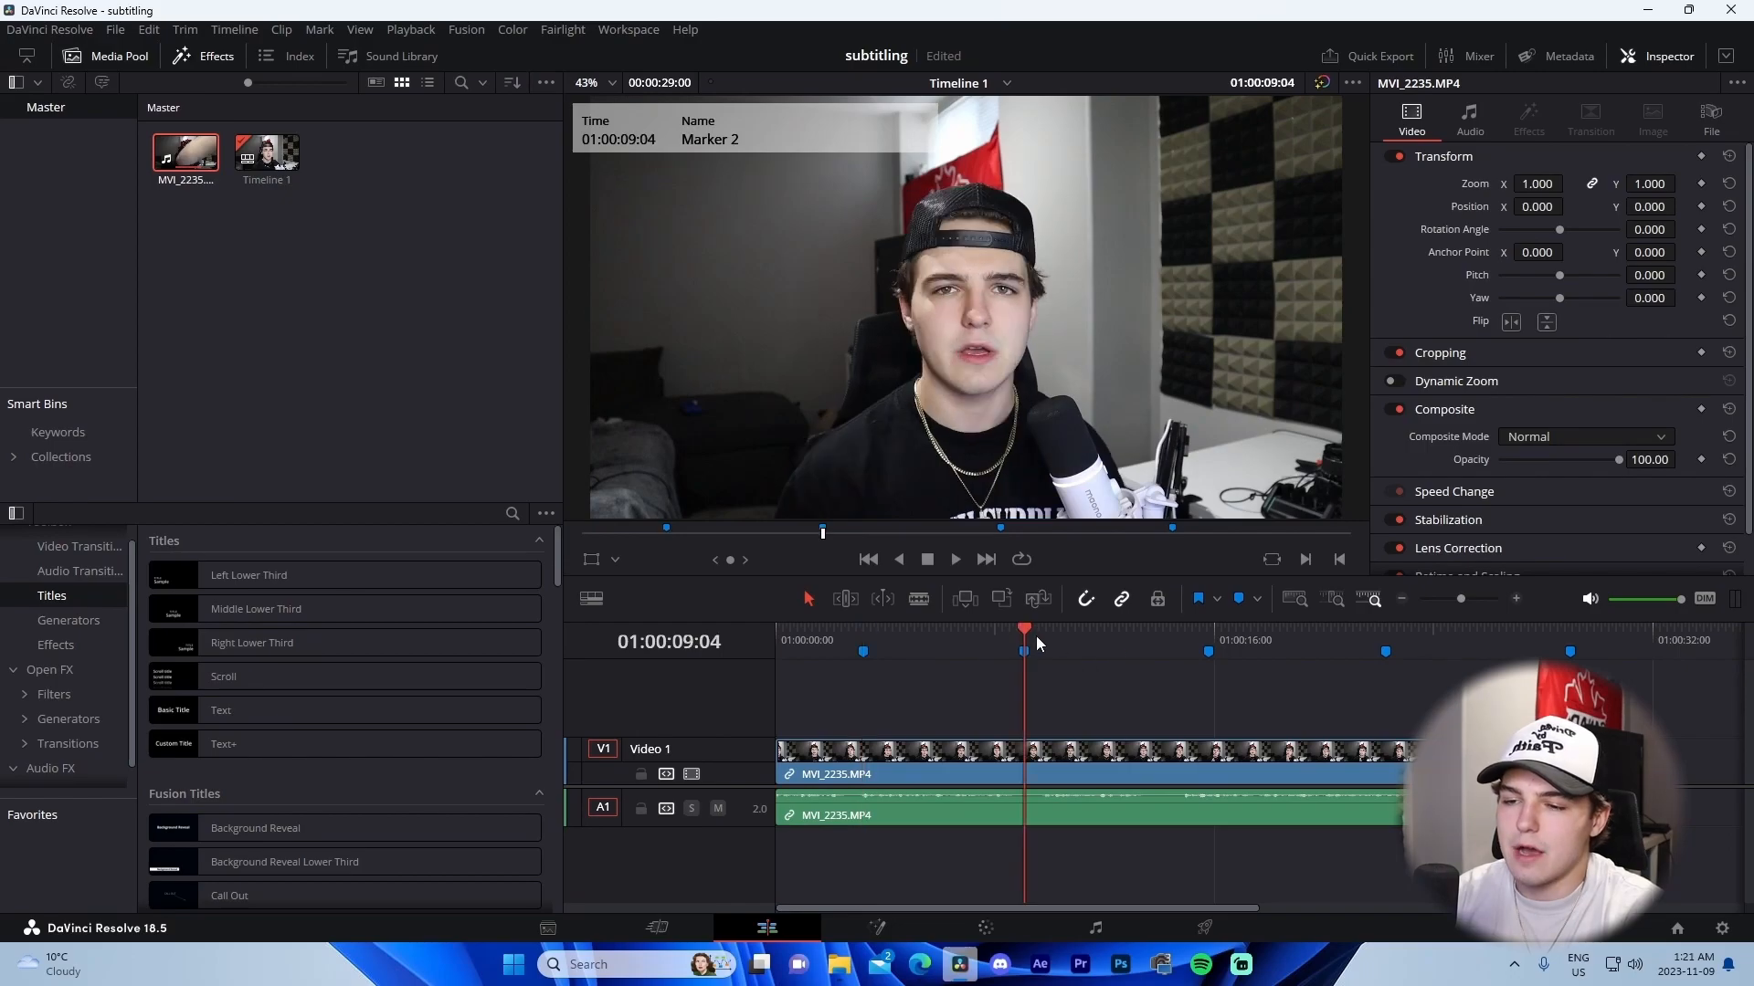
pyautogui.click(1208, 650)
pyautogui.click(1386, 650)
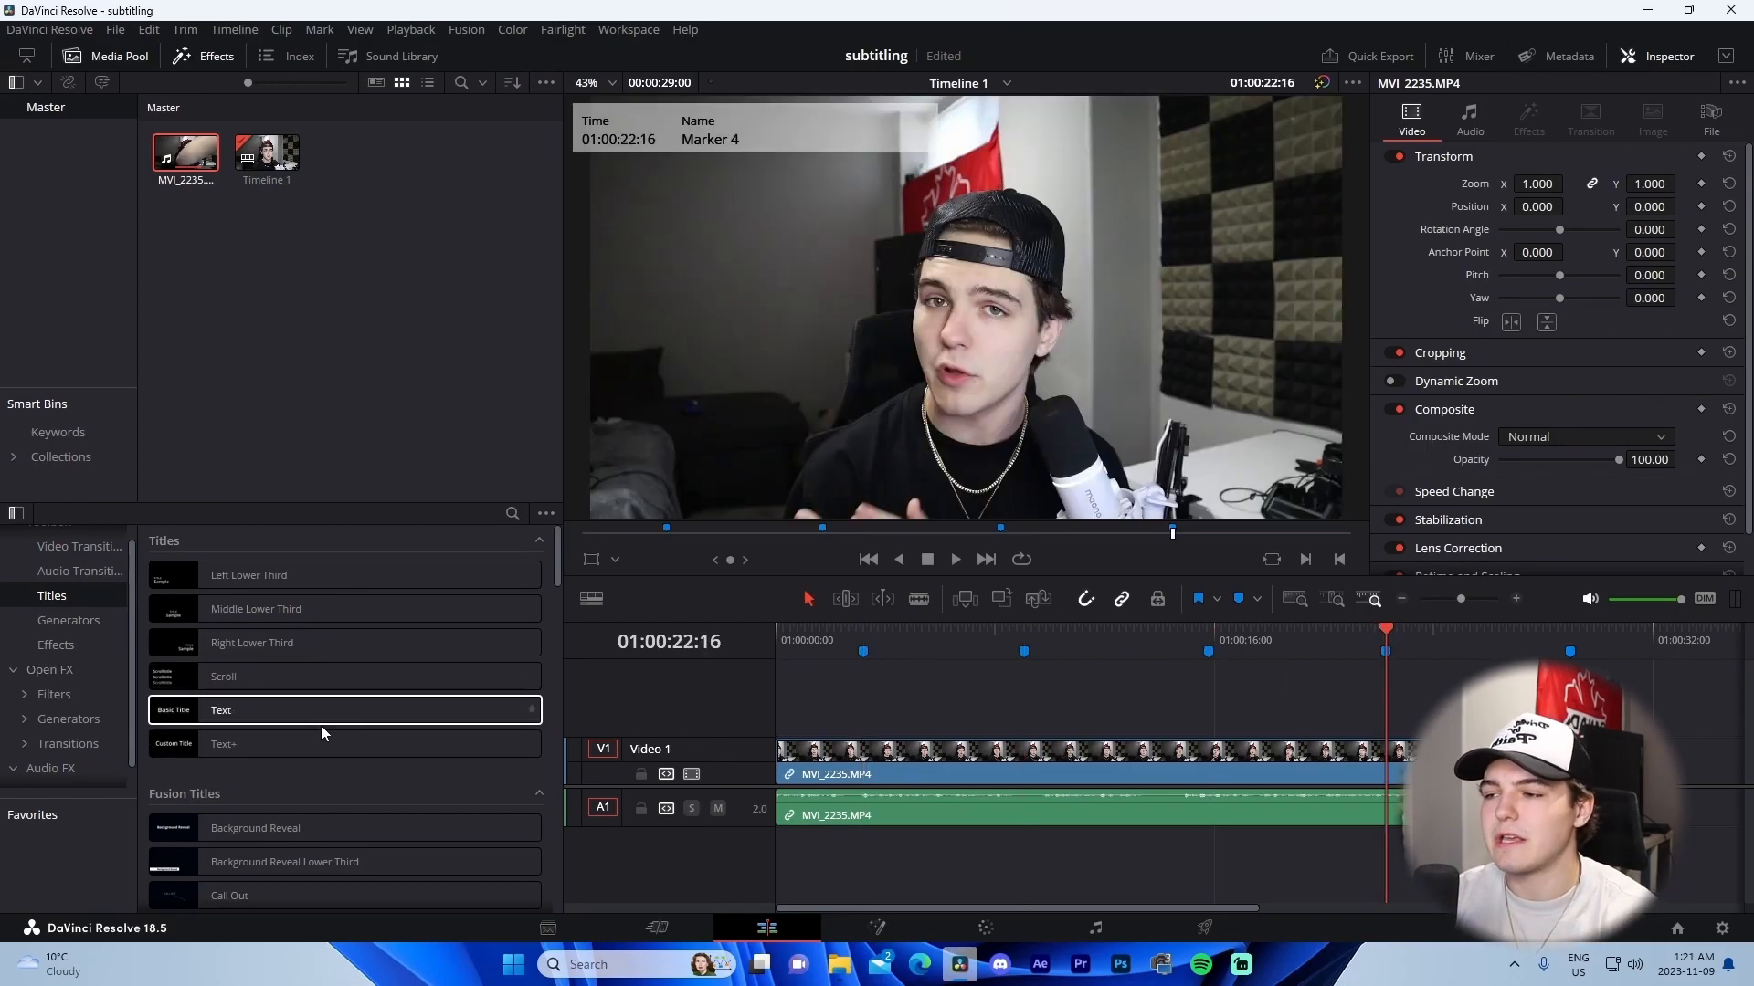
pyautogui.rightClick(864, 652)
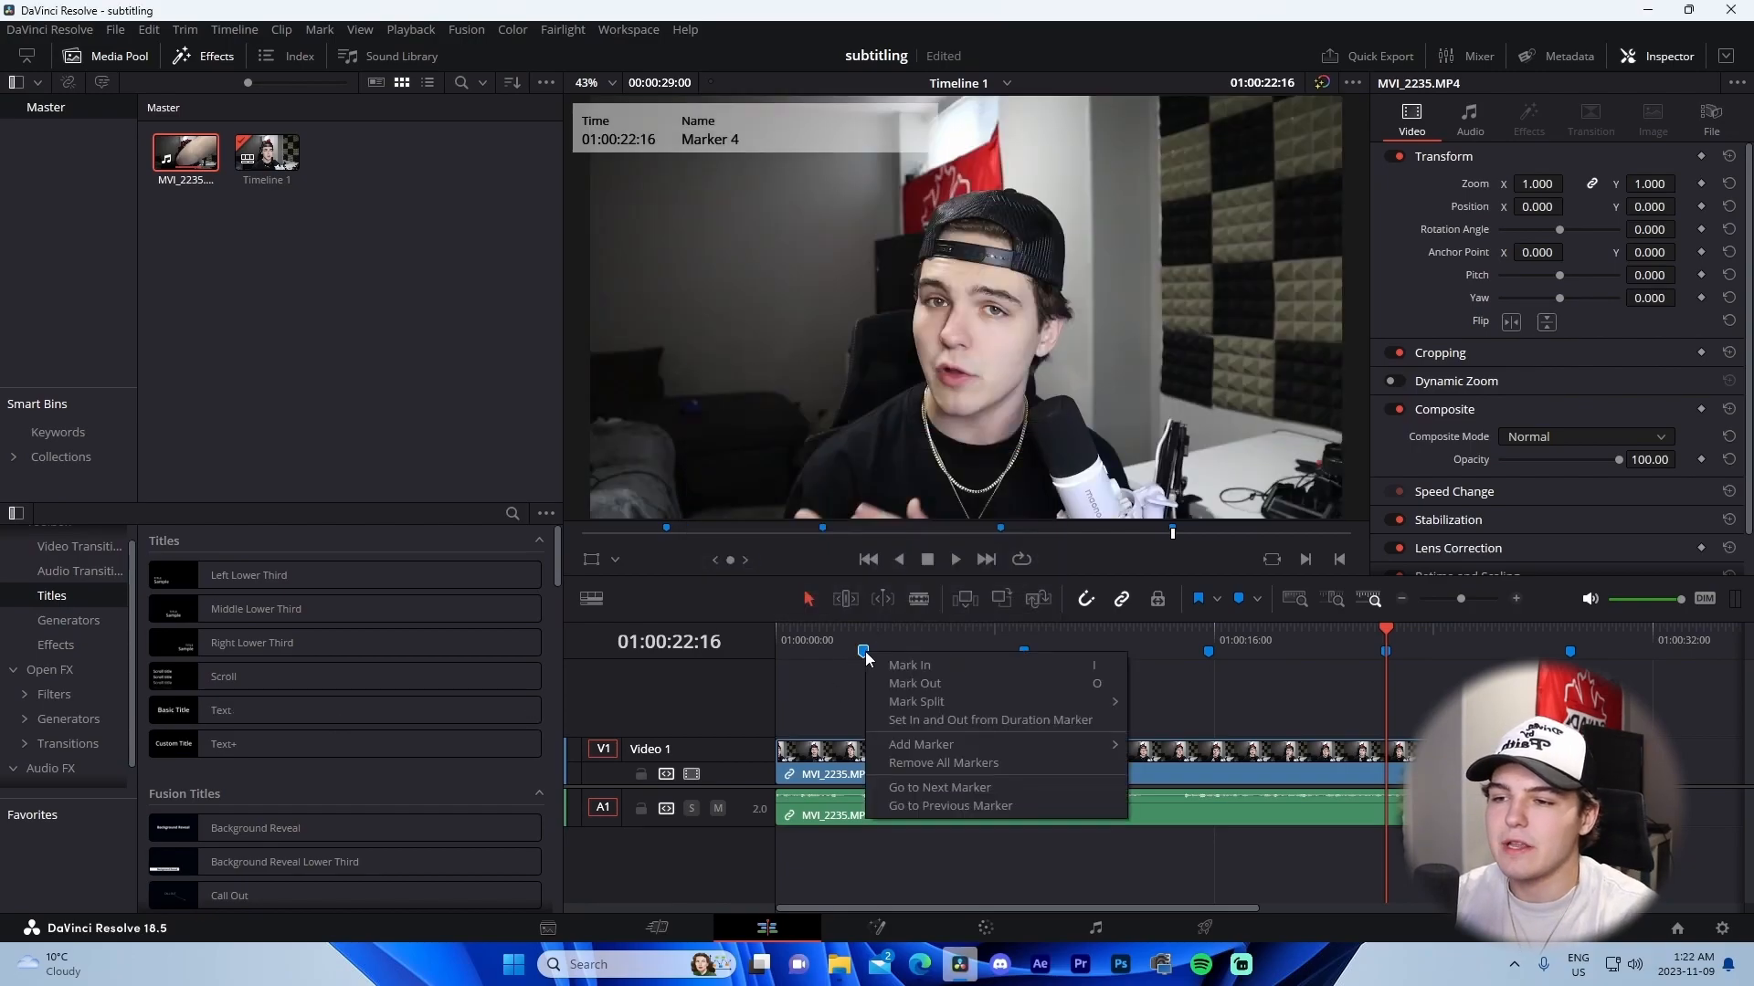
pyautogui.click(914, 671)
pyautogui.click(1001, 603)
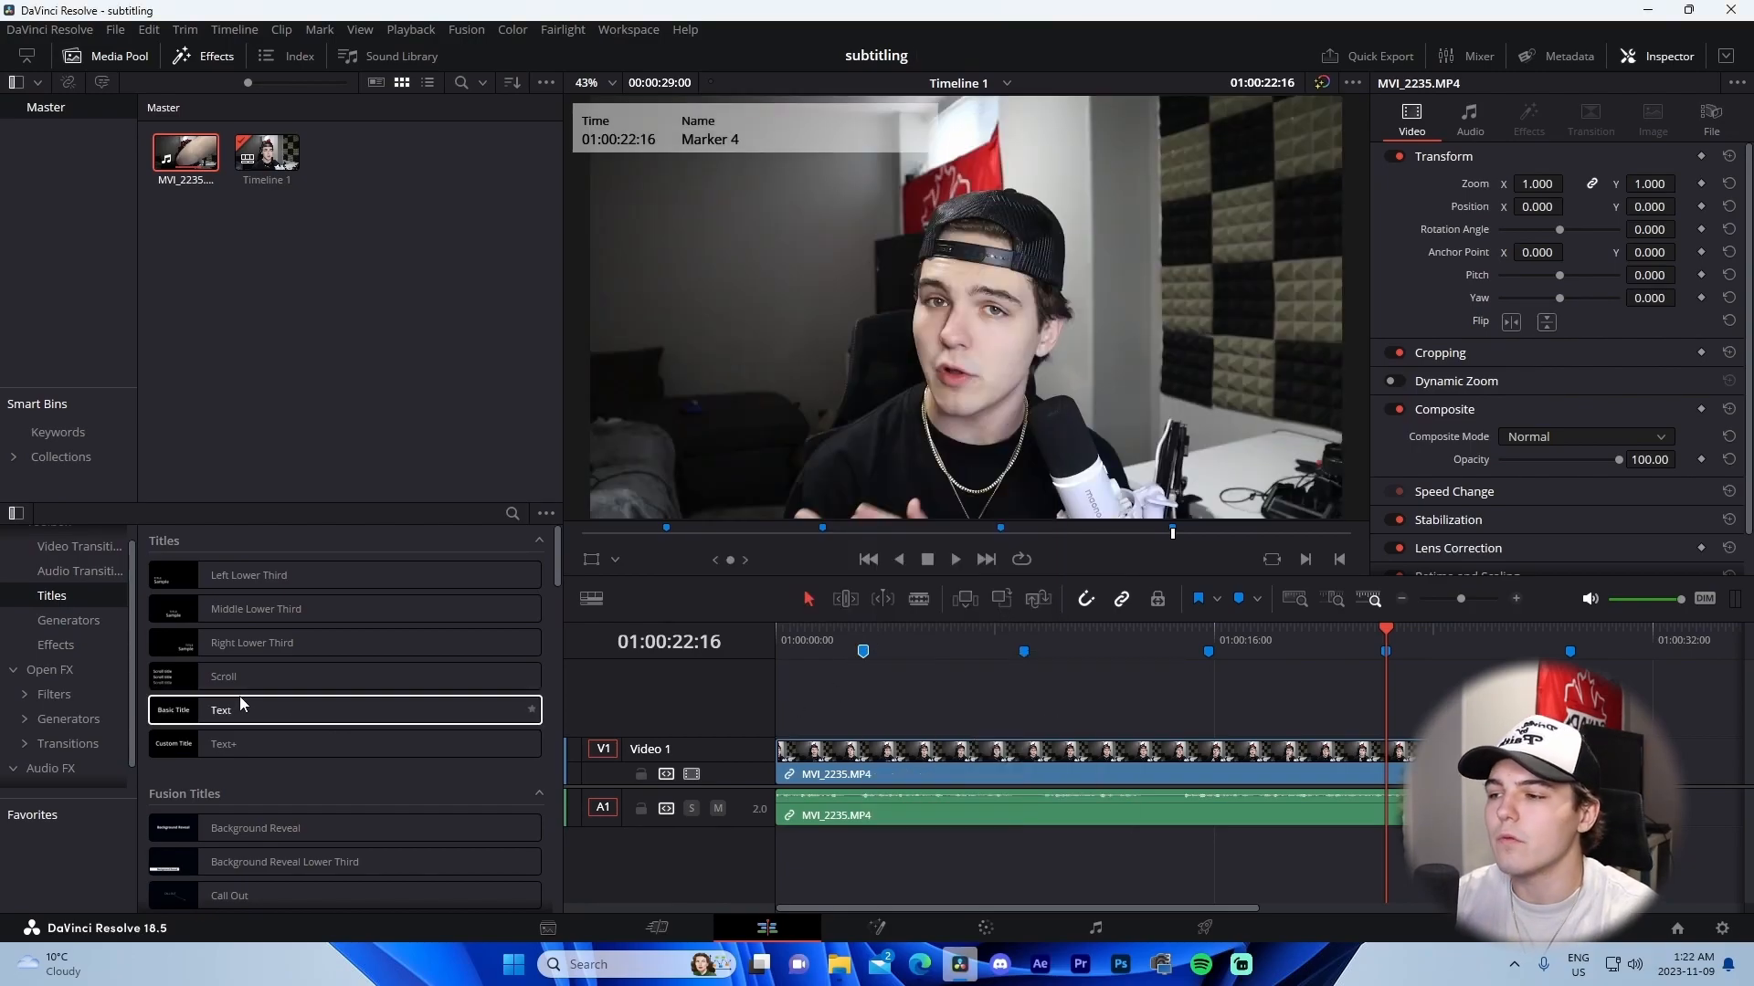
# Add a Text title on a new track above the video, spanning the whole clip, and set its font to Akira Expanded.
pyautogui.moveTo(256, 711); pyautogui.dragTo(1567, 714)
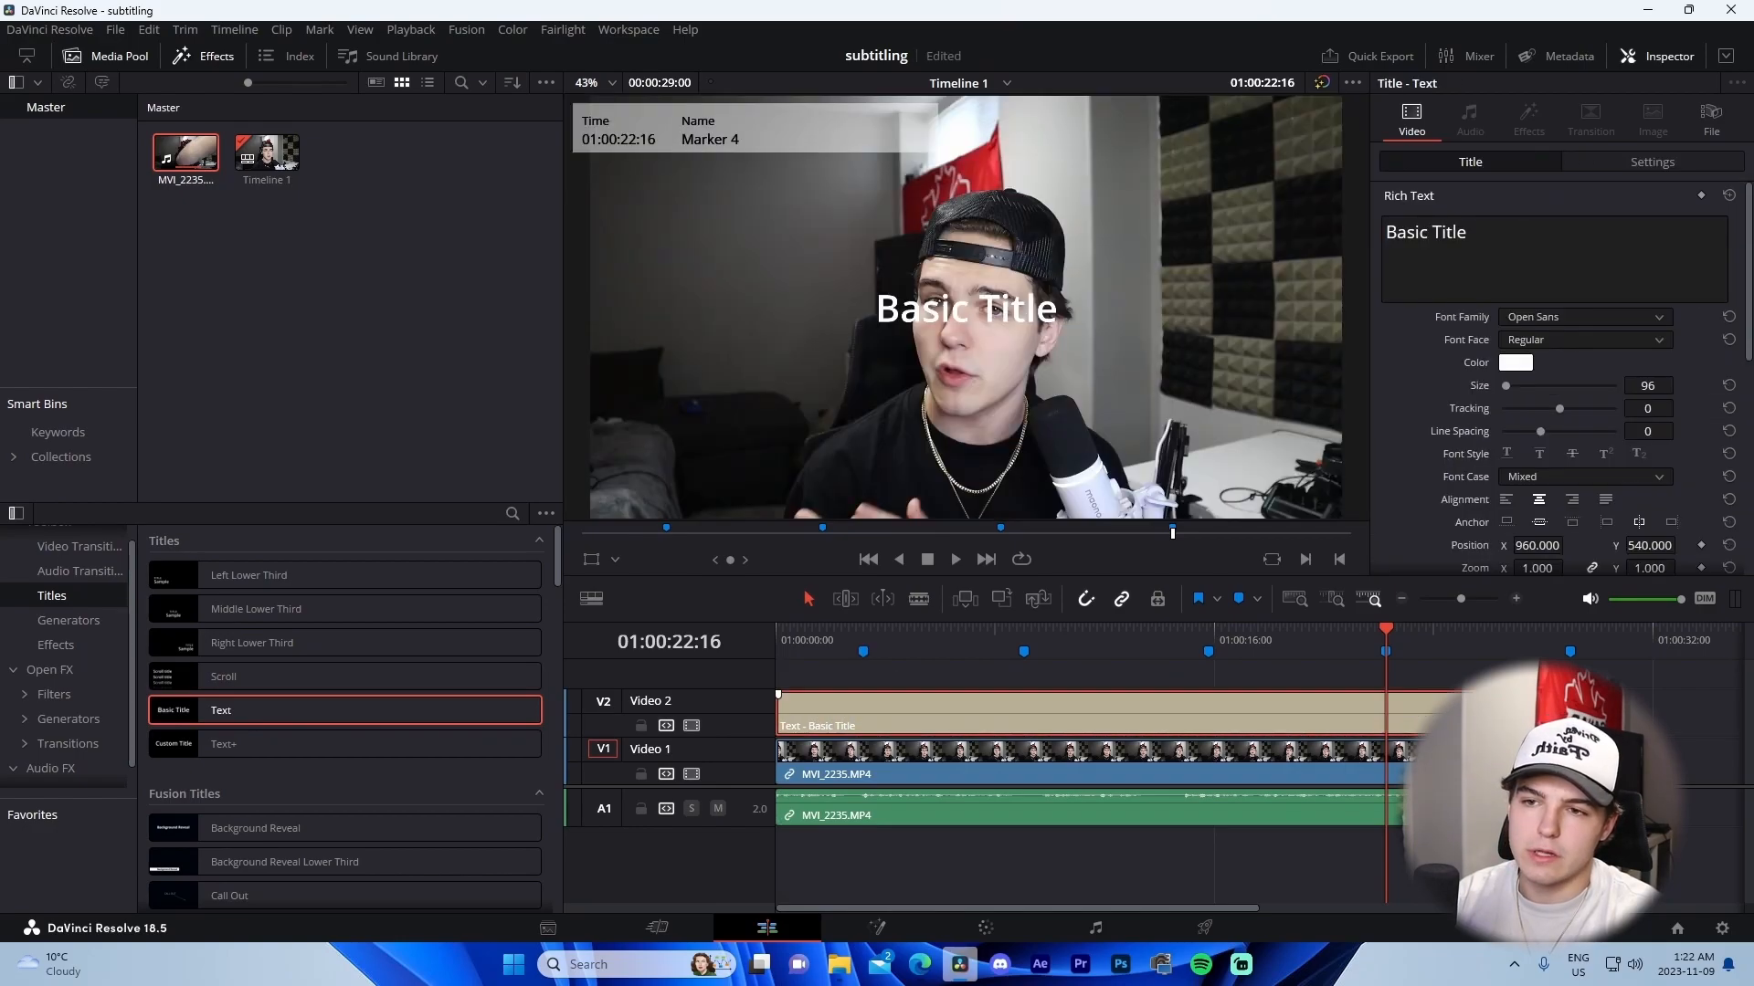
pyautogui.click(1547, 316)
pyautogui.scroll(20, 1558, 363)
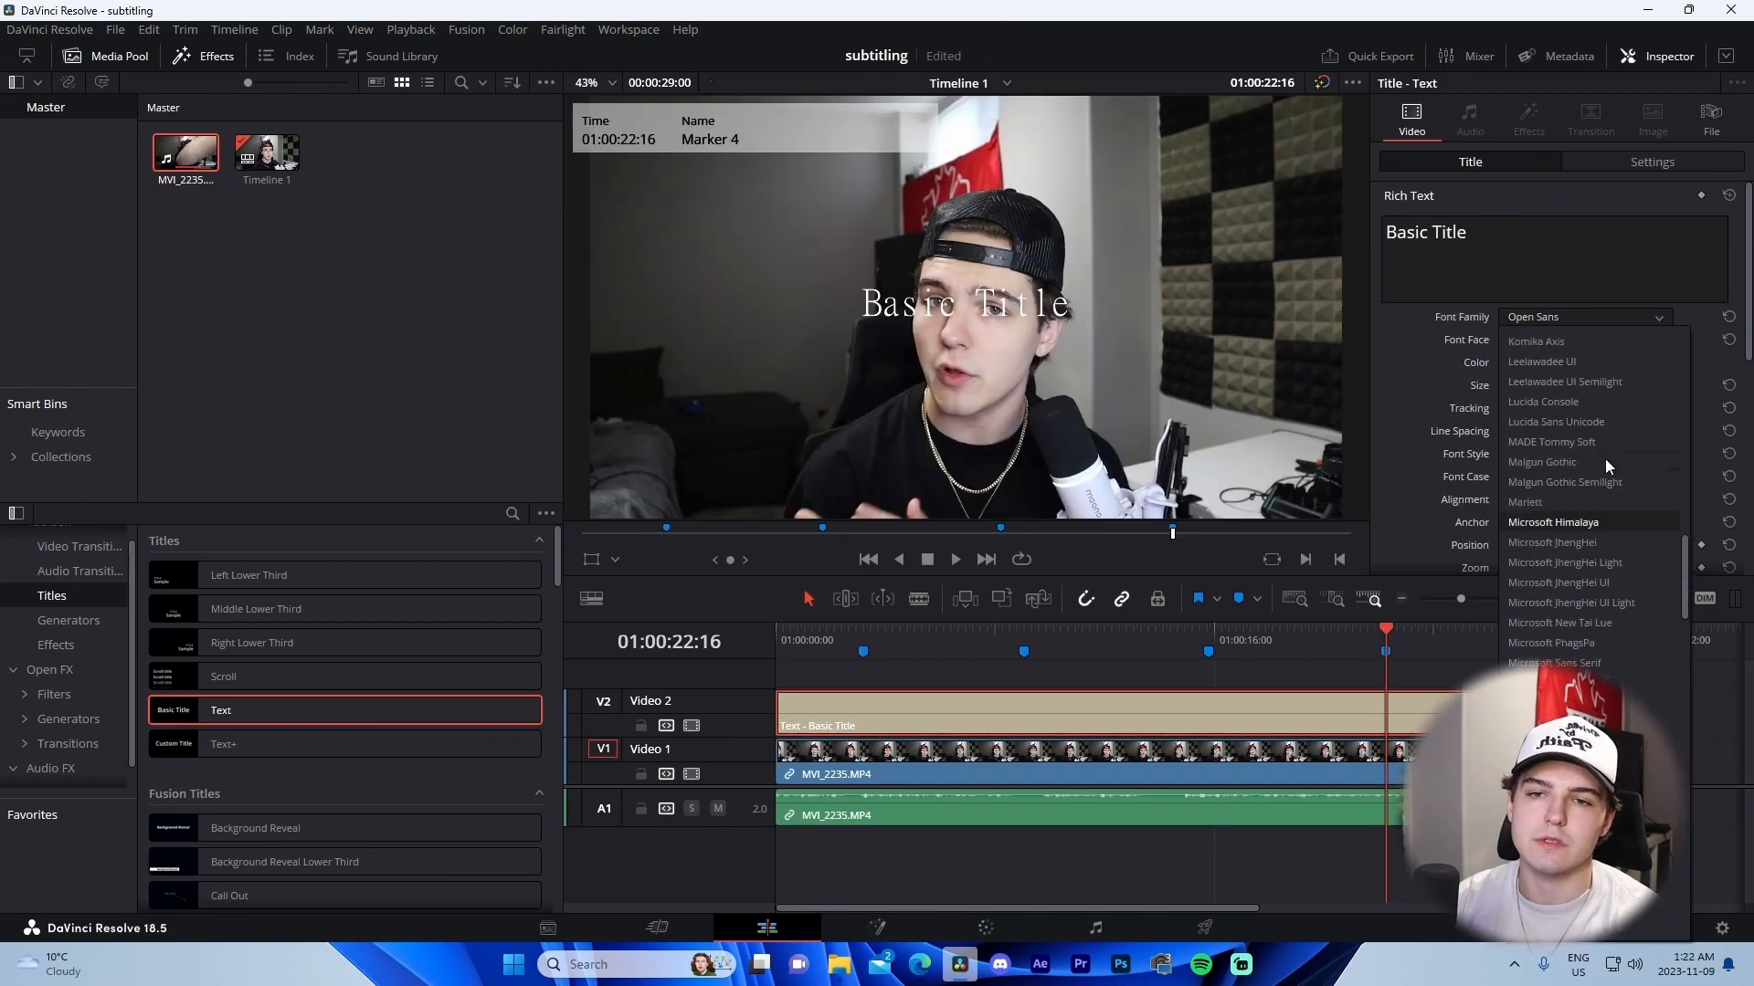
pyautogui.click(1542, 344)
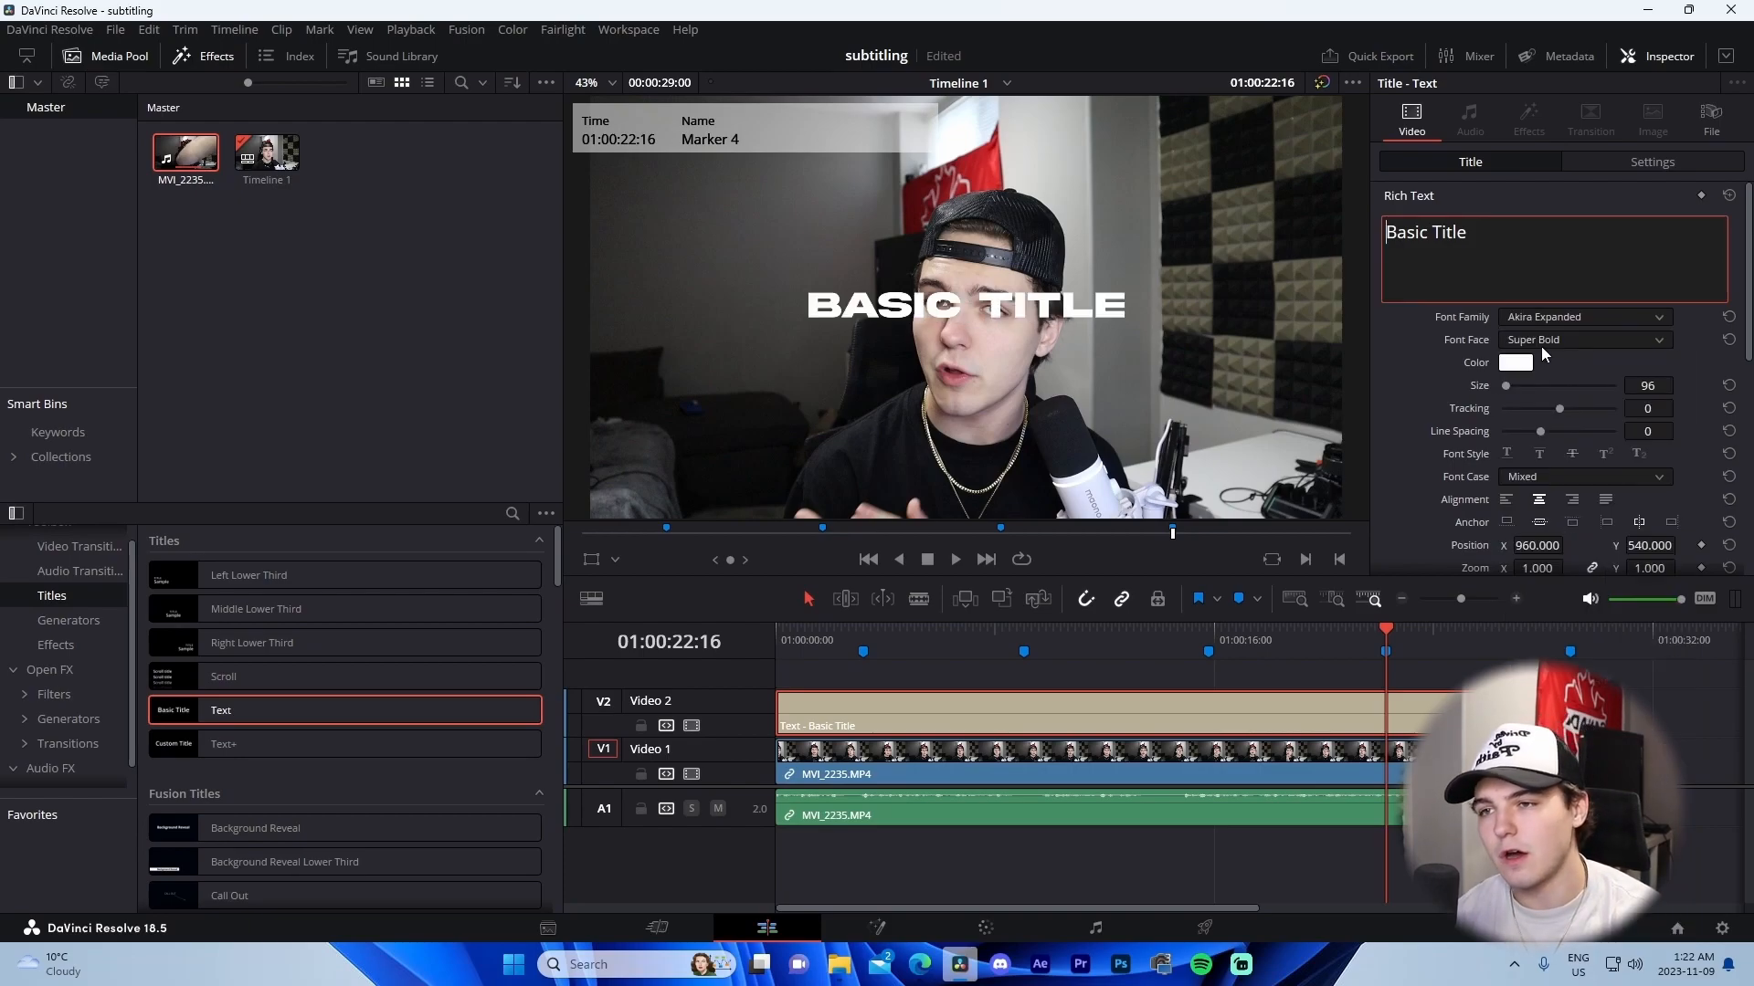
# Scale the title to a zoom of 0.870 and lower it to a Y position of -453.
pyautogui.click(1608, 161)
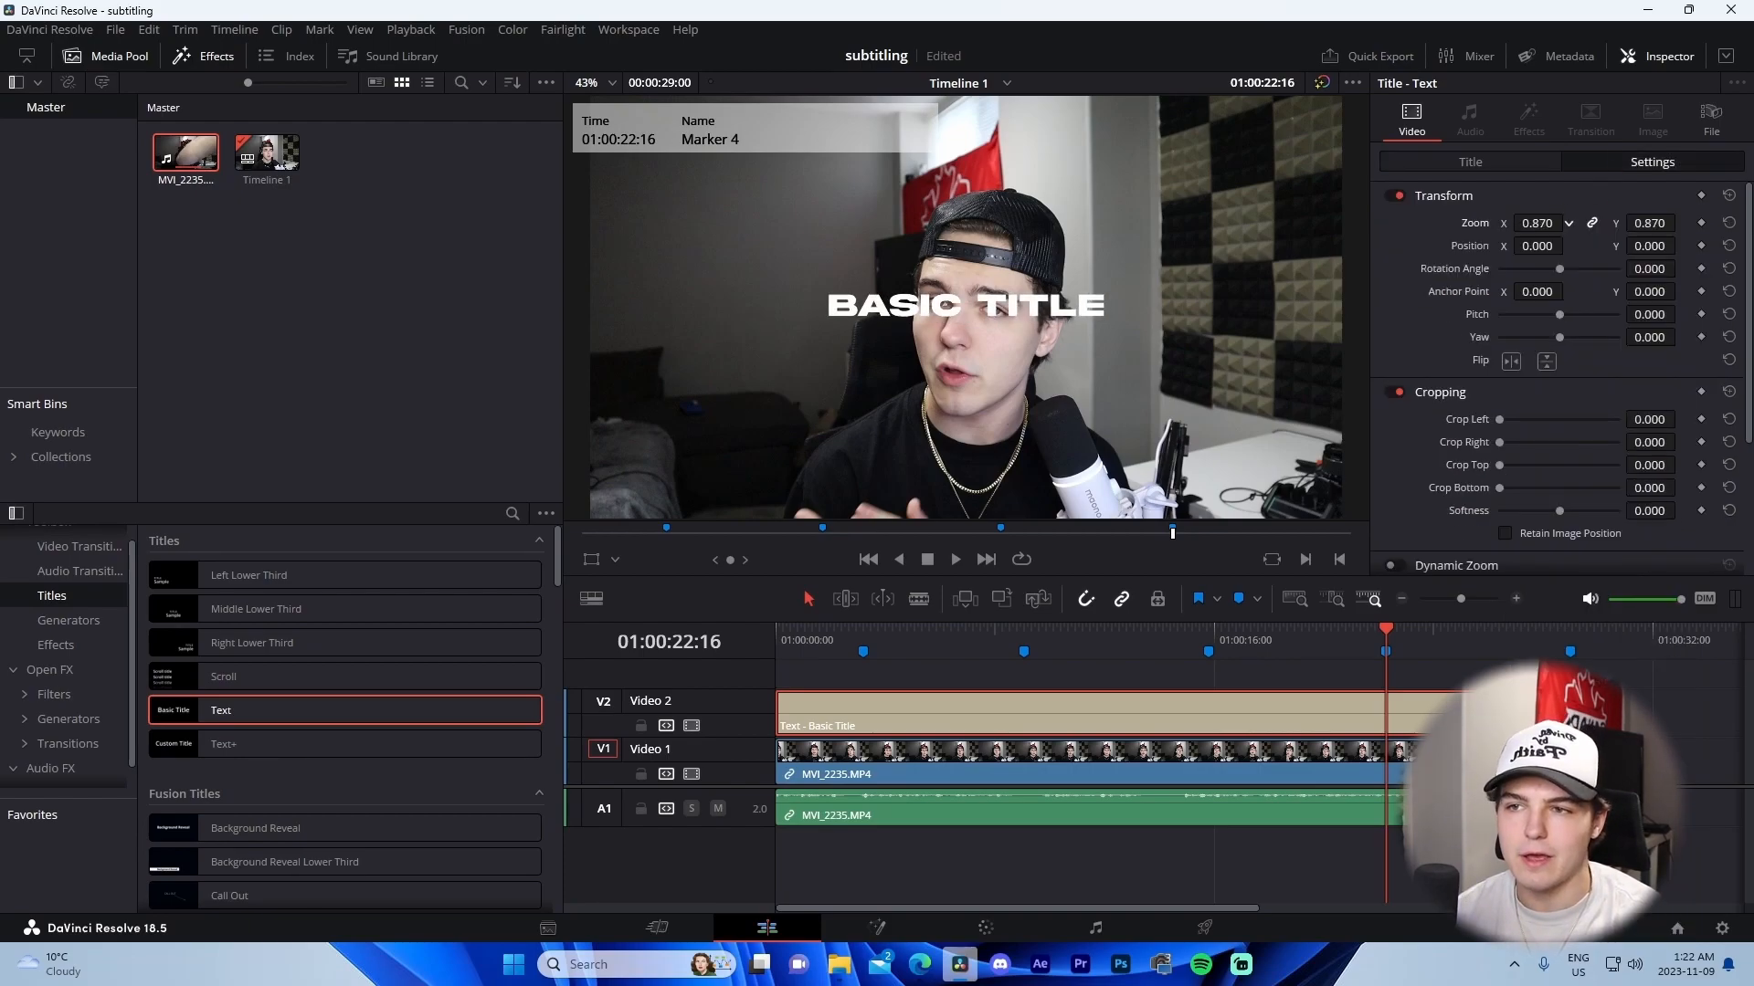
pyautogui.click(1474, 162)
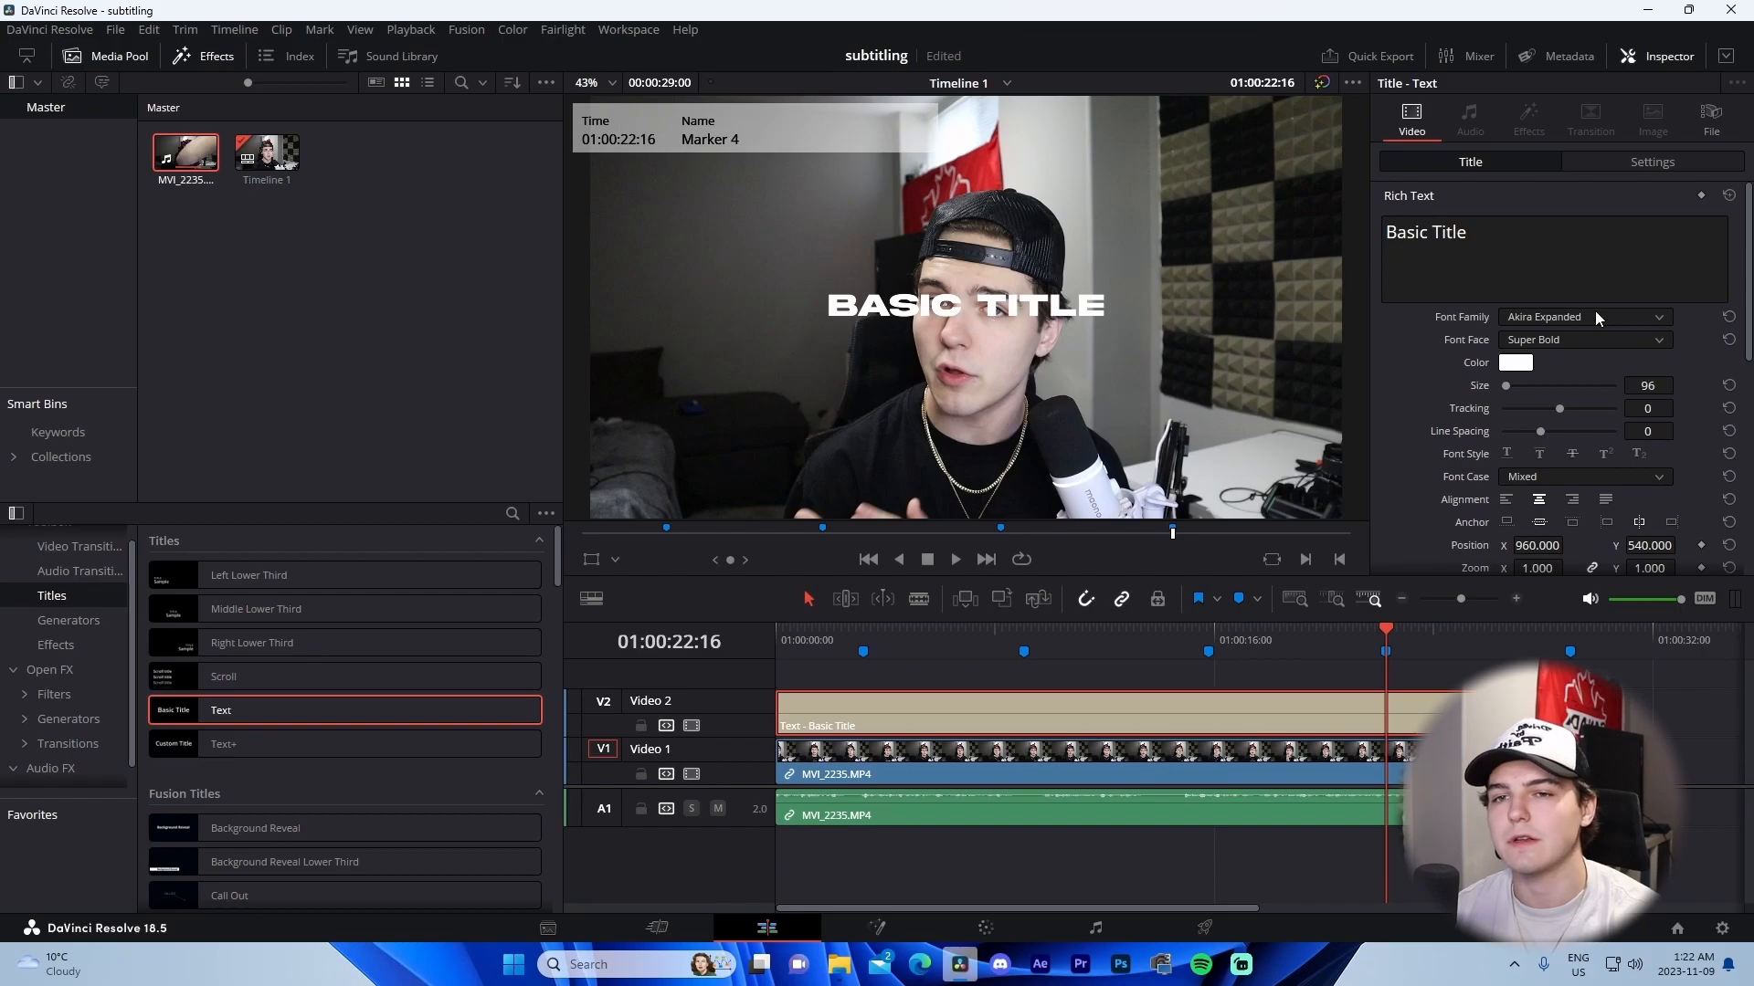
pyautogui.click(1626, 162)
pyautogui.moveTo(1655, 245); pyautogui.dragTo(1222, 245)
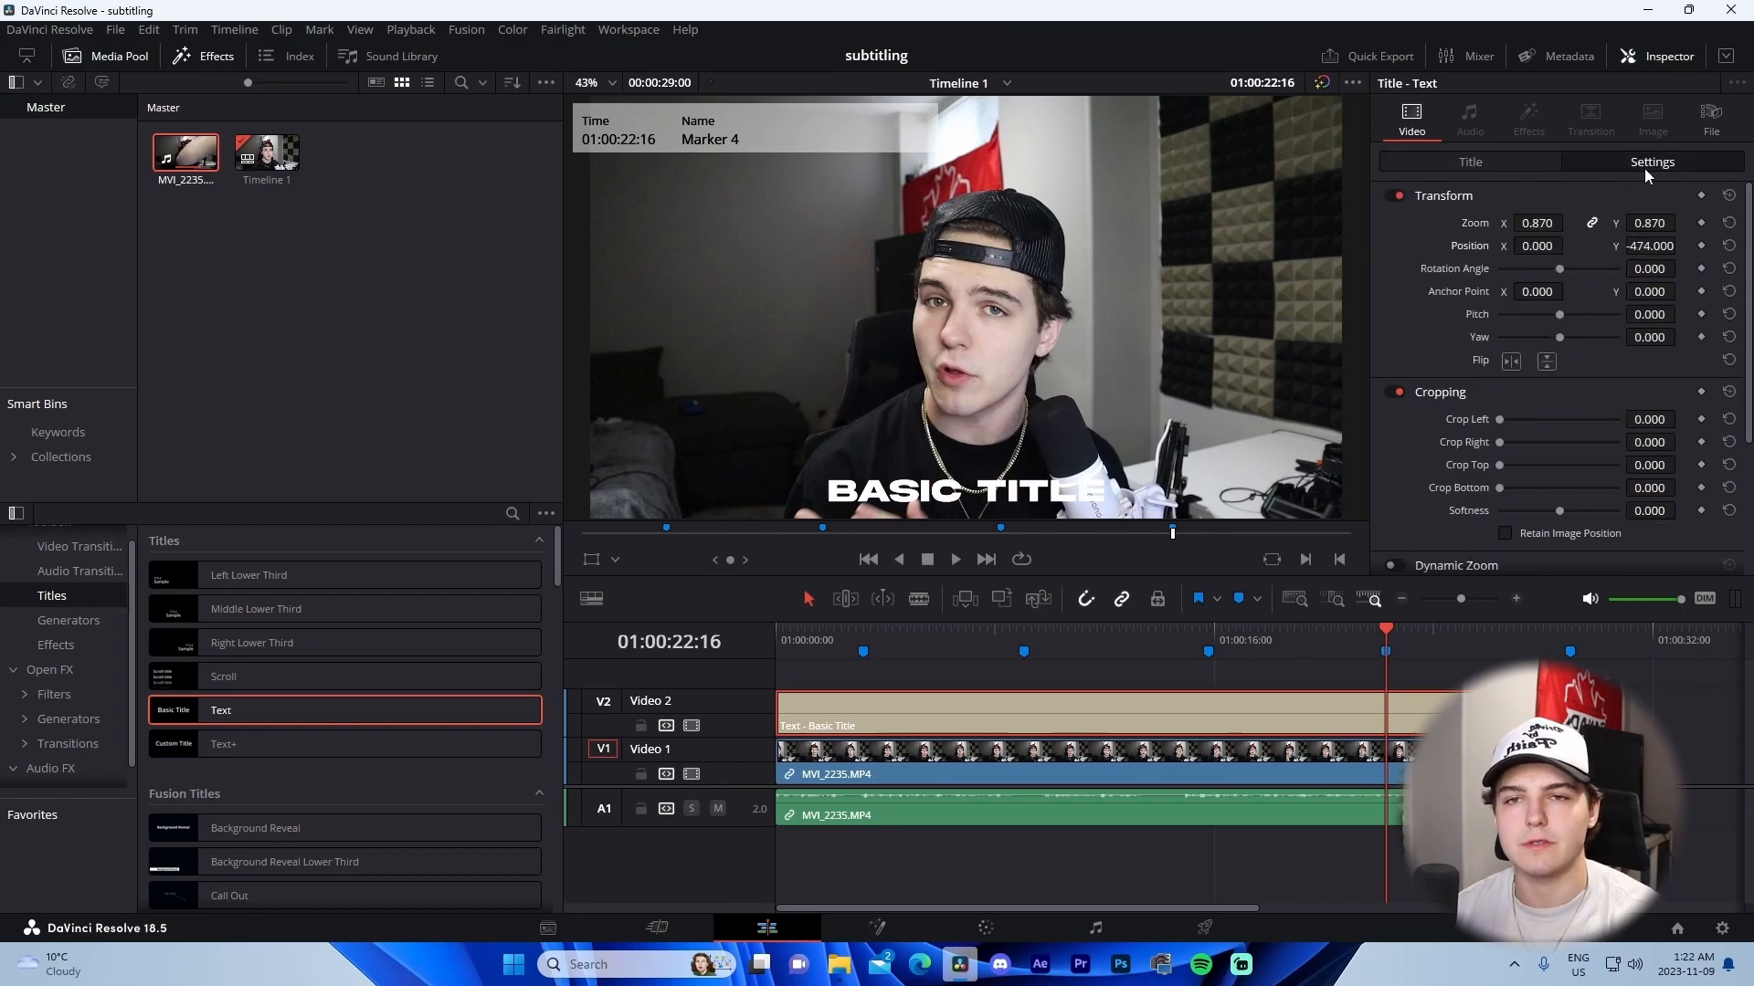
pyautogui.moveTo(1655, 246)
pyautogui.mouseDown()
pyautogui.moveTo(1739, 246)
pyautogui.moveTo(1641, 246)
pyautogui.moveTo(1686, 246)
pyautogui.mouseUp()
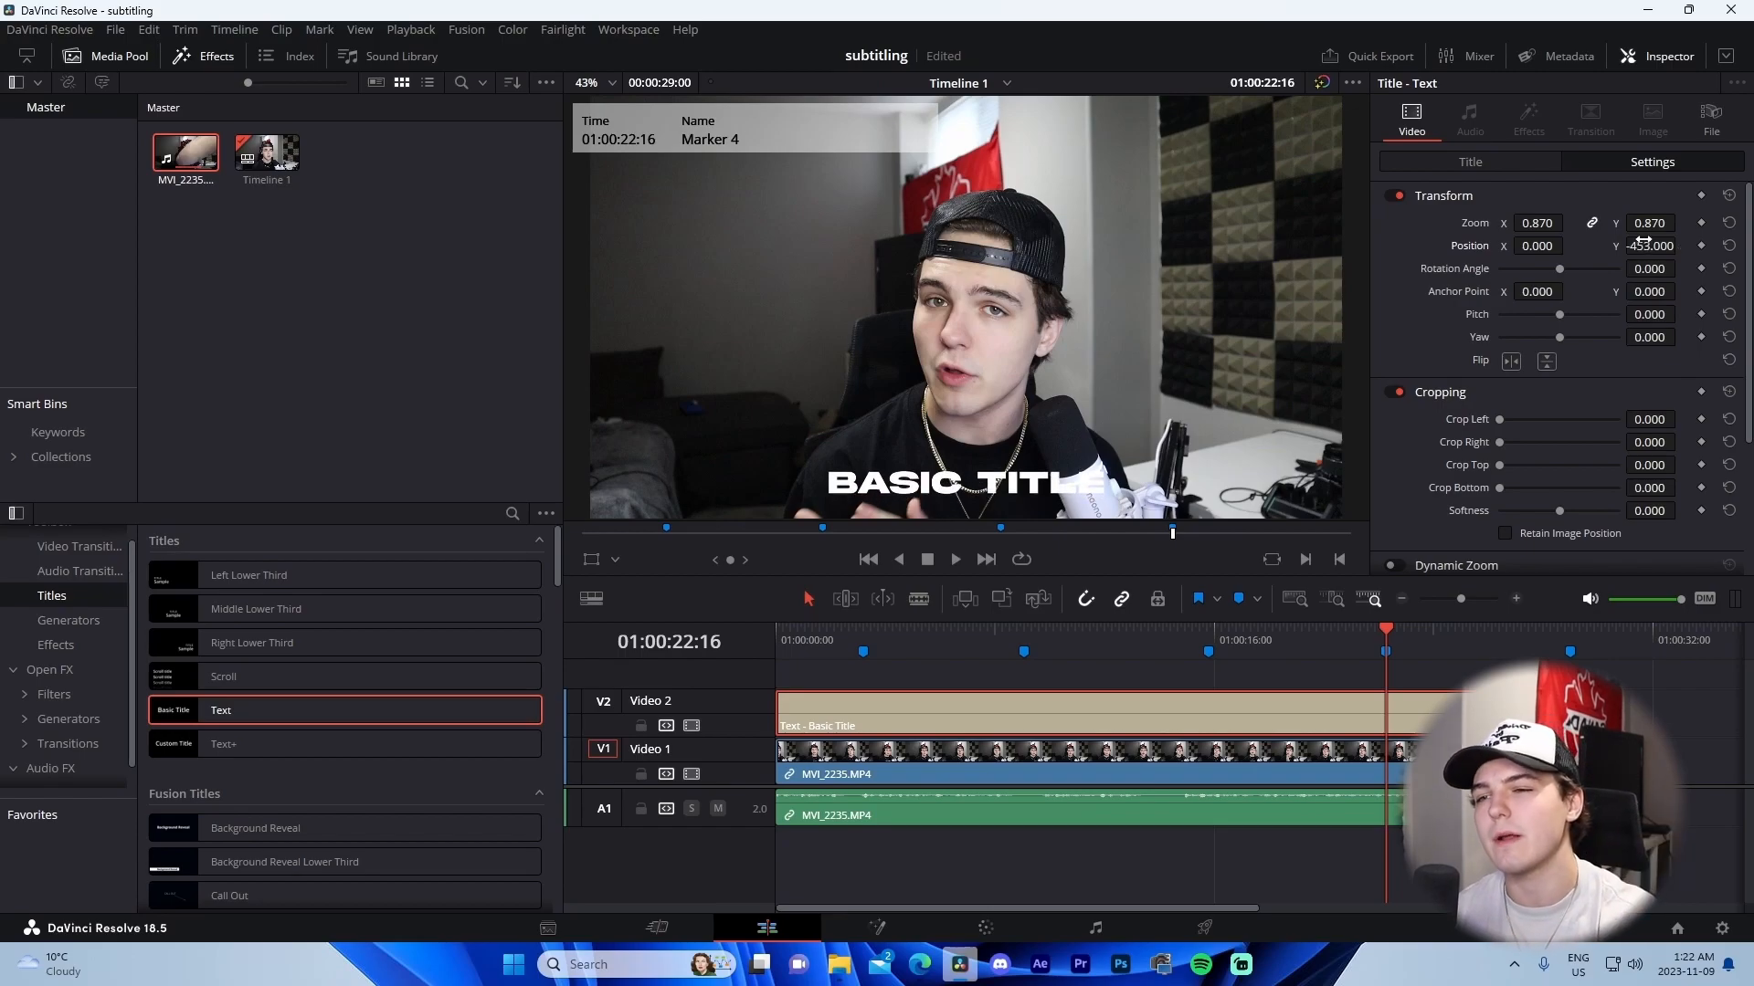
# Try a stroke of size 1 on the title text and return the stroke size to 0.
pyautogui.click(1470, 163)
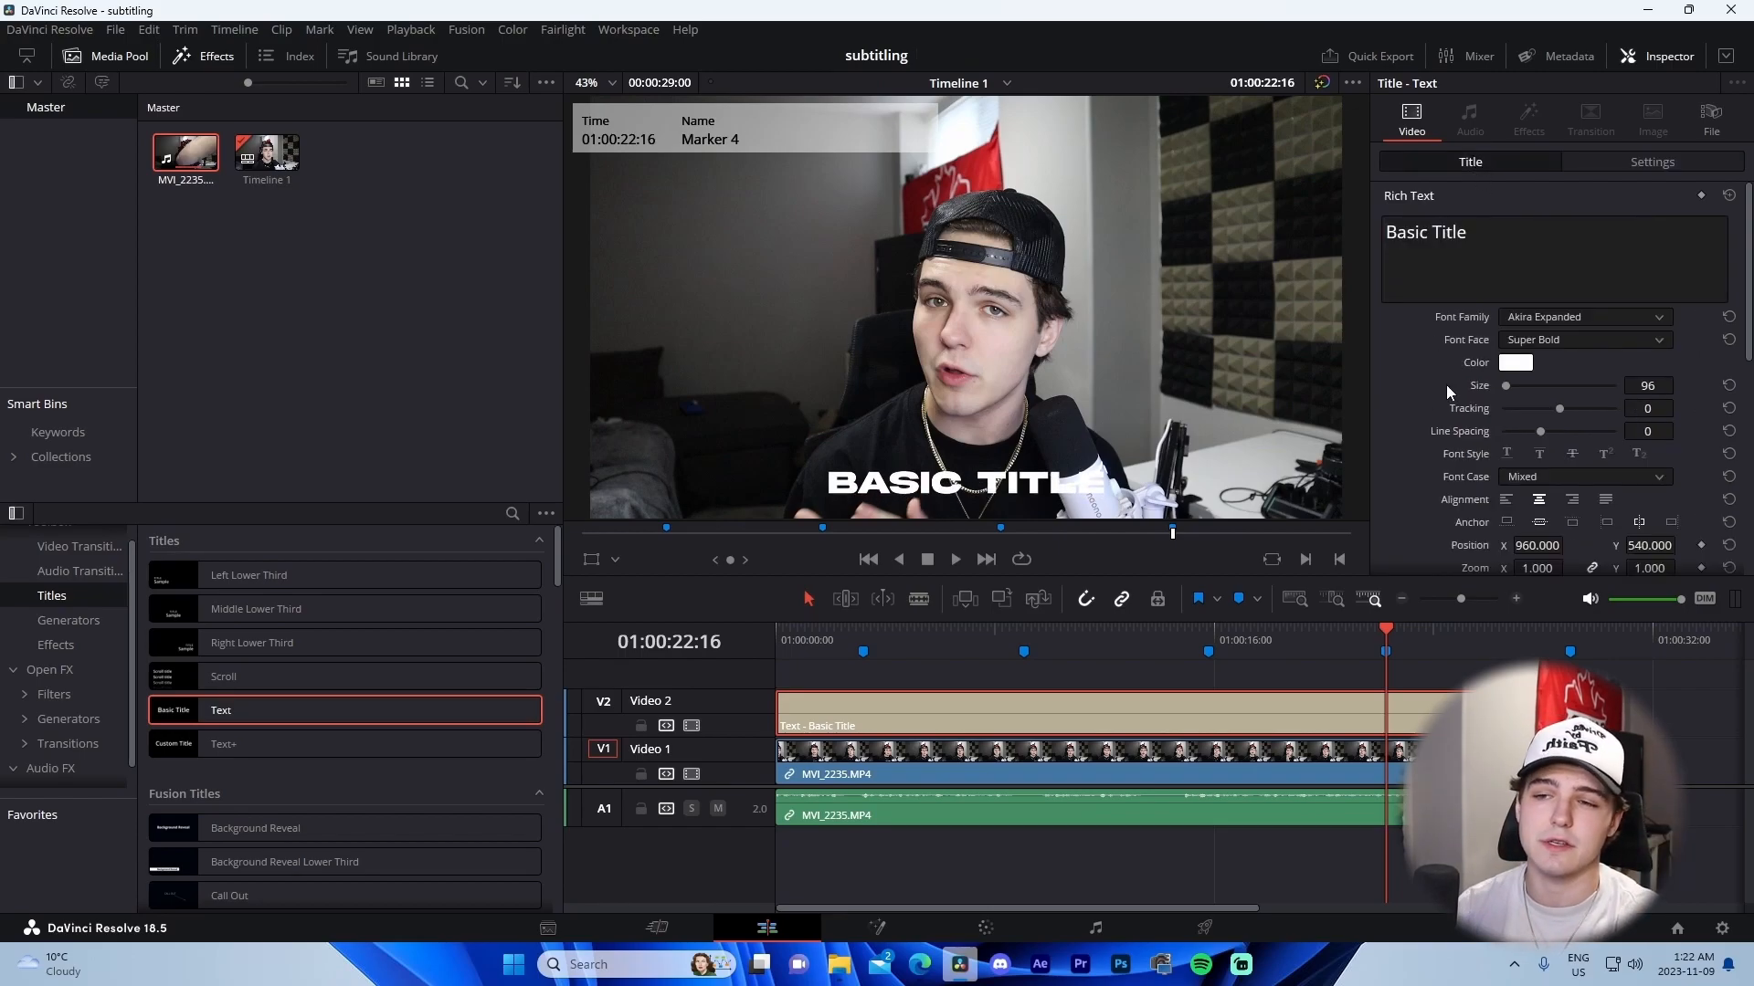
pyautogui.scroll(-4, 1444, 386)
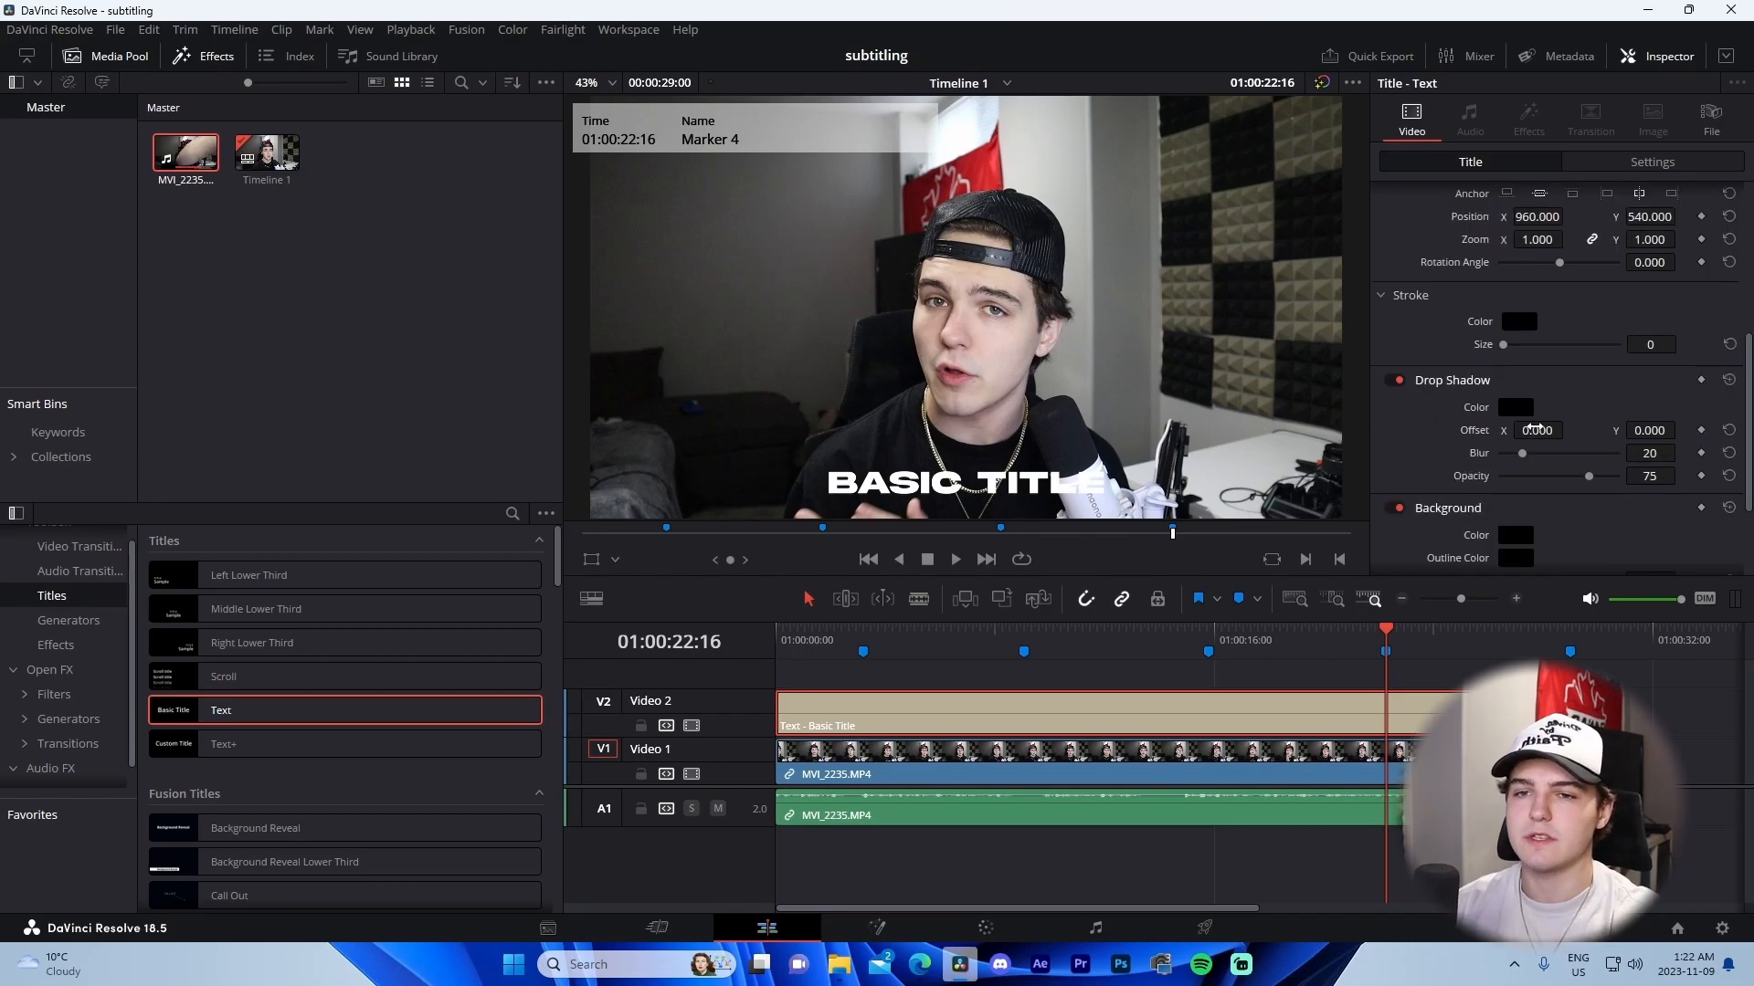
pyautogui.moveTo(1503, 345)
pyautogui.mouseDown()
pyautogui.moveTo(1544, 346)
pyautogui.moveTo(1500, 347)
pyautogui.moveTo(1519, 351)
pyautogui.mouseUp()
pyautogui.hotkey('ctrl', 'z')
pyautogui.moveTo(1512, 352)
pyautogui.mouseDown()
pyautogui.moveTo(1495, 361)
pyautogui.moveTo(1513, 353)
pyautogui.mouseUp()
pyautogui.scroll(5, 1053, 471)
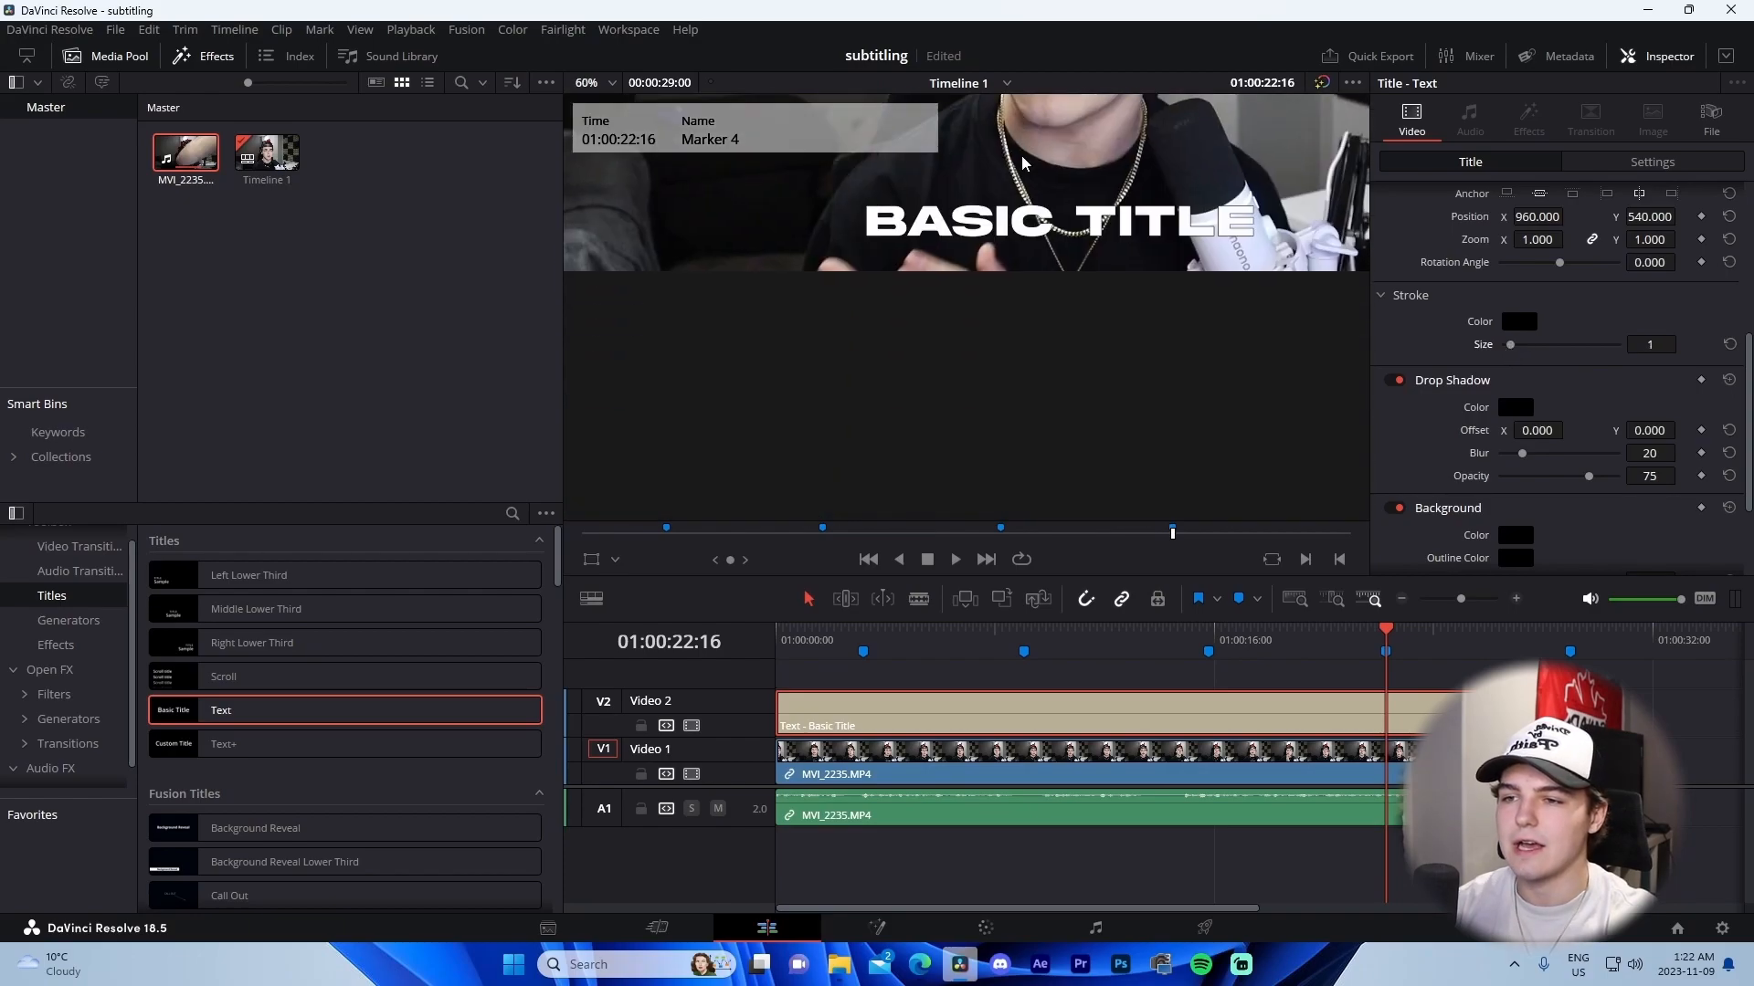
pyautogui.moveTo(1515, 345)
pyautogui.mouseDown()
pyautogui.moveTo(1530, 347)
pyautogui.moveTo(1500, 347)
pyautogui.mouseUp()
pyautogui.scroll(-1, 1088, 337)
pyautogui.scroll(-3, 1089, 343)
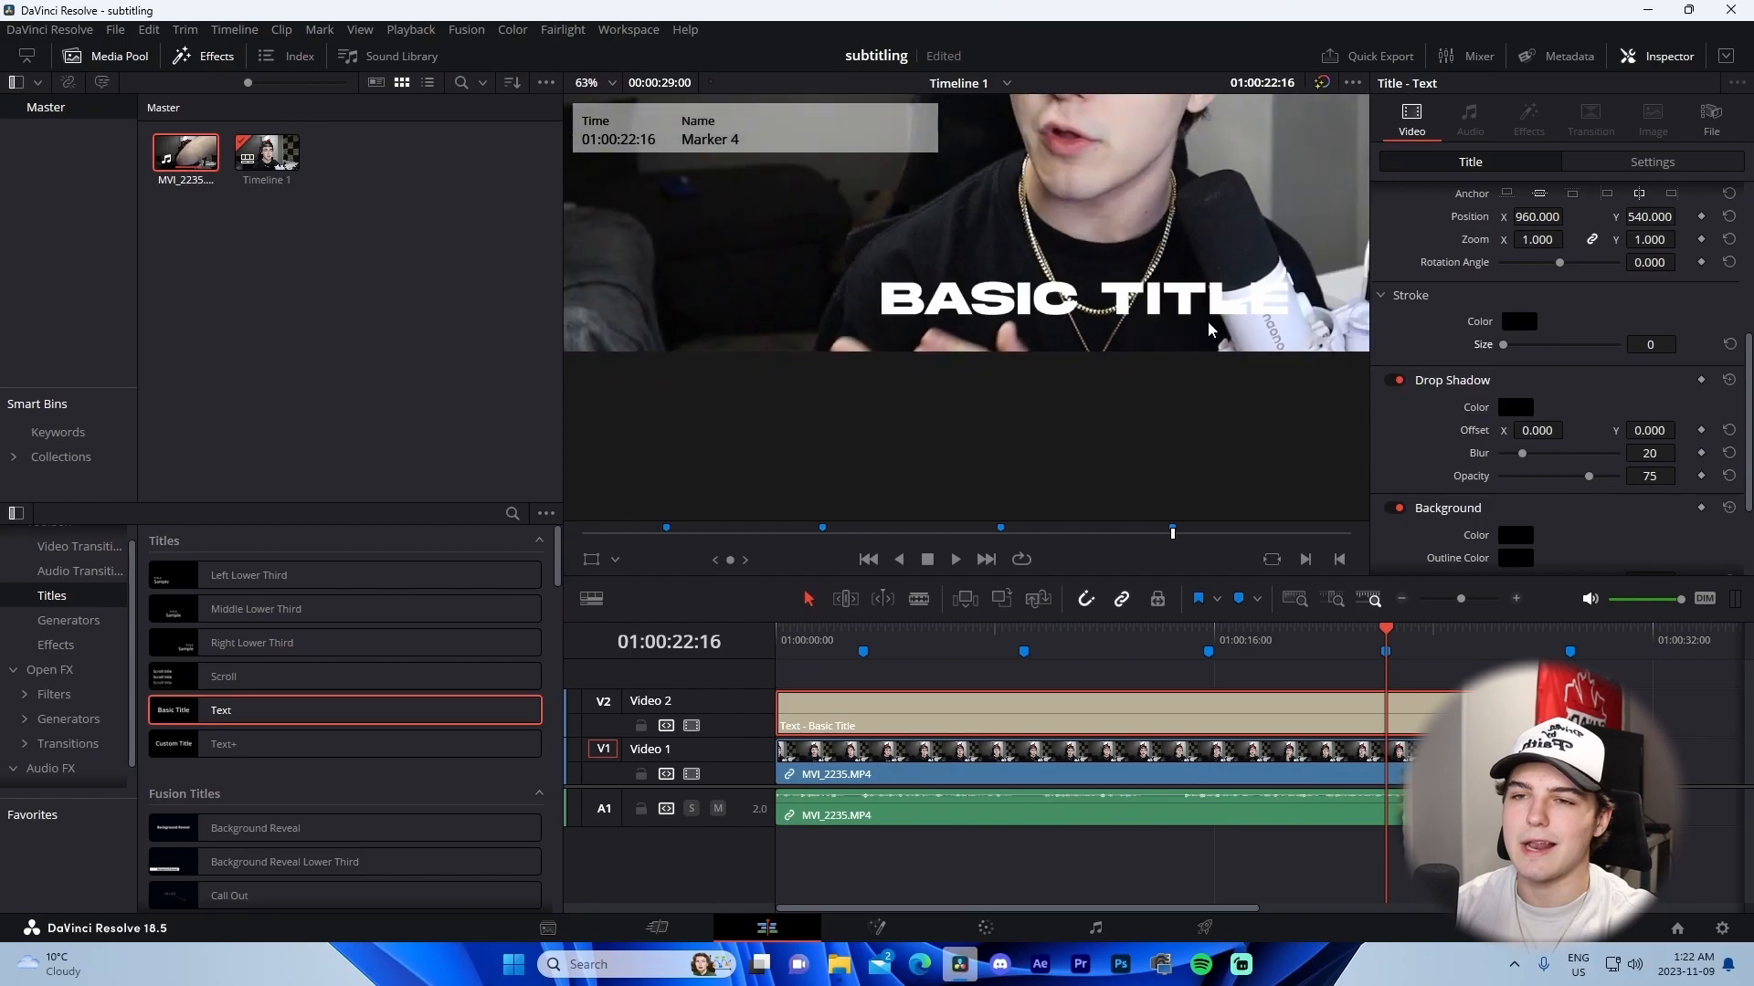
# Set the title's drop shadow to offset X 4 and Y -8, blur 12 and opacity 100.
pyautogui.moveTo(1542, 426); pyautogui.dragTo(1622, 479)
pyautogui.scroll(-2, 1087, 370)
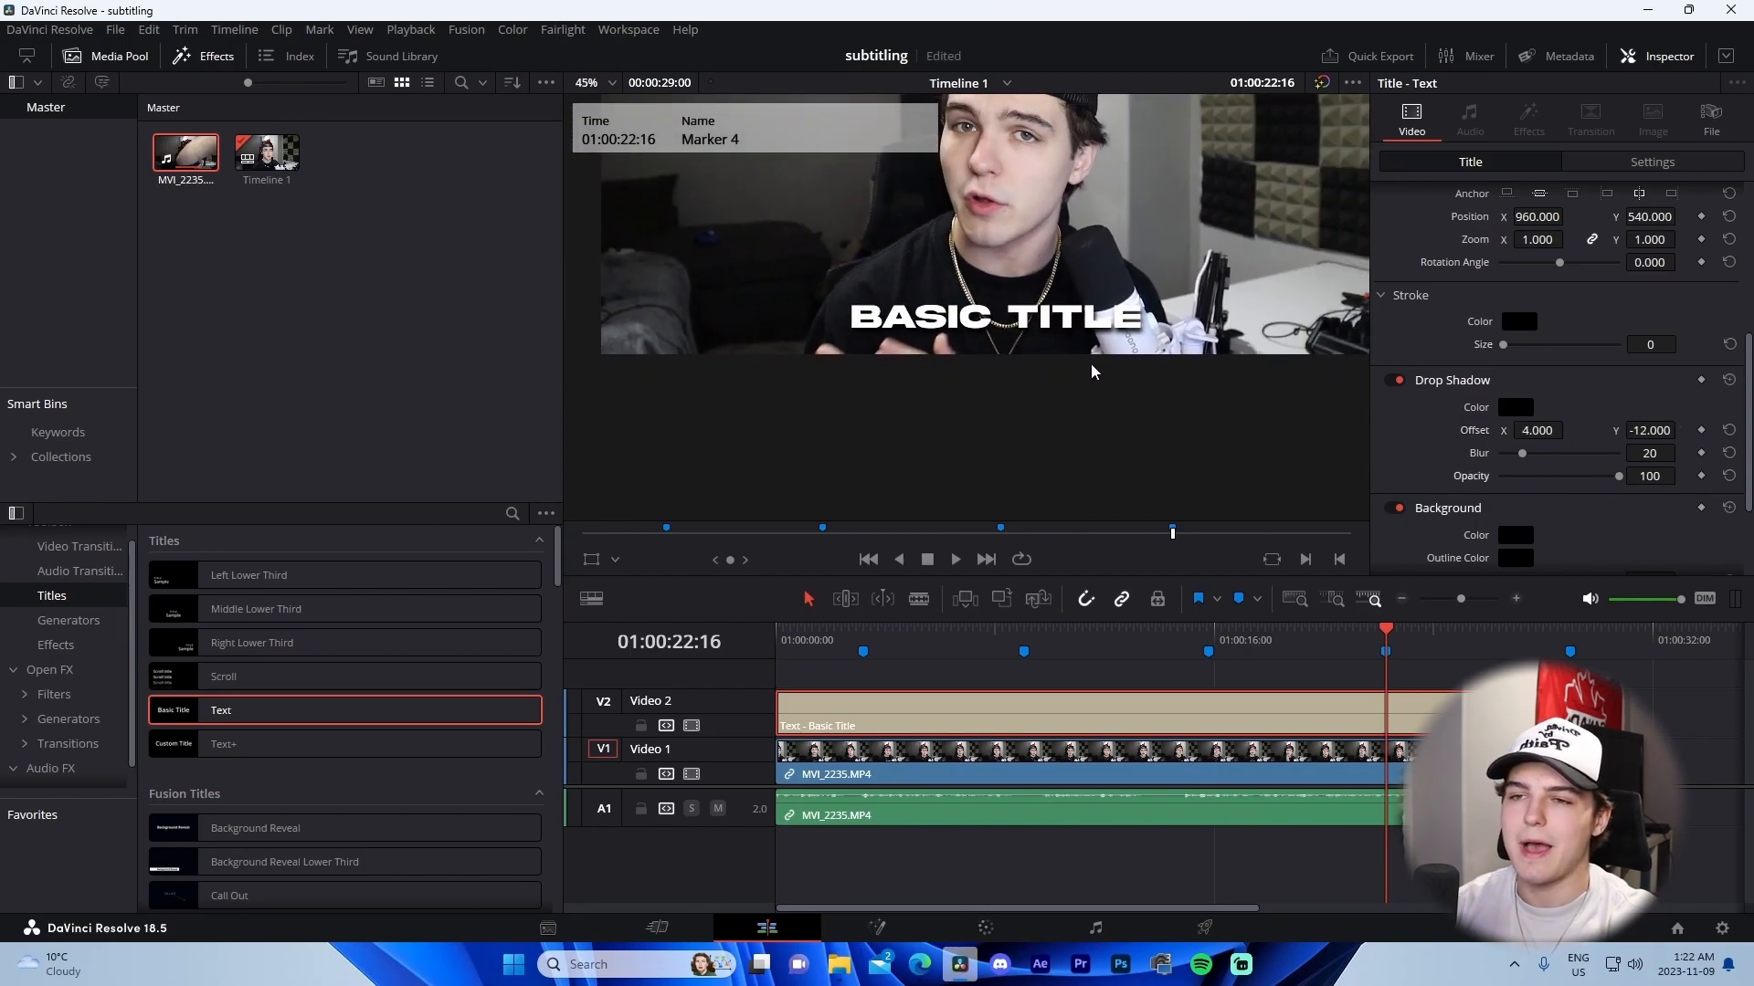
pyautogui.scroll(5, 1087, 365)
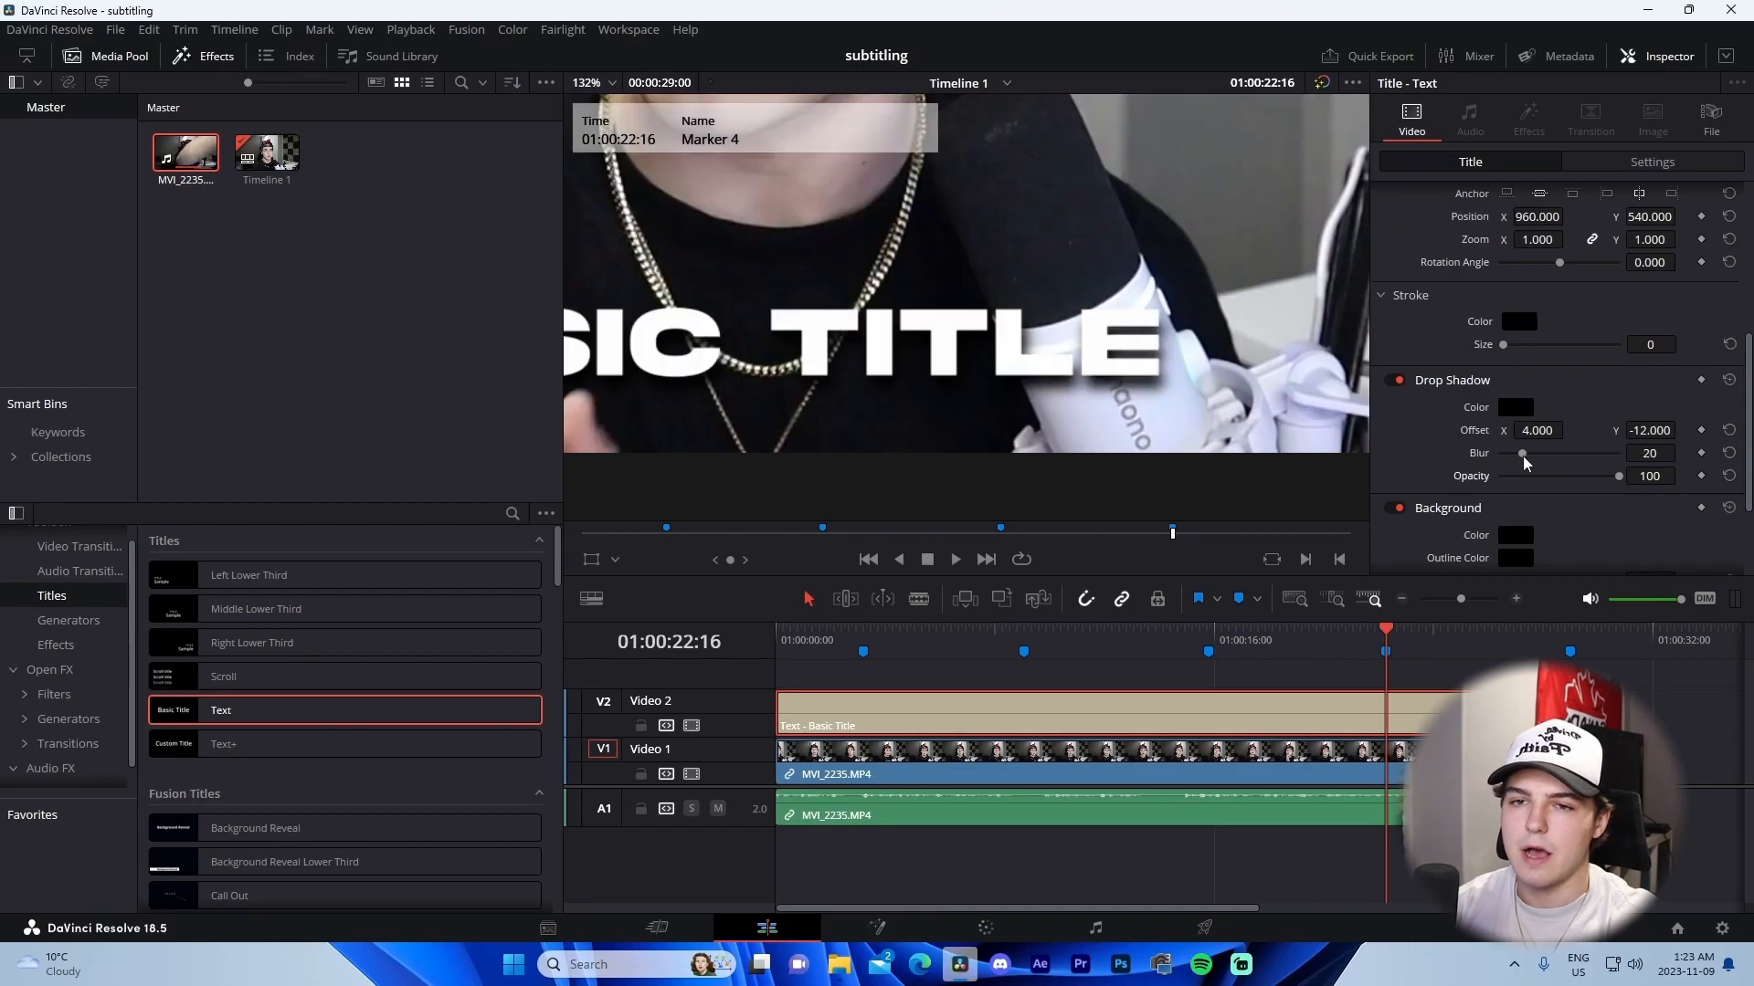
pyautogui.moveTo(1522, 454); pyautogui.dragTo(1514, 453)
pyautogui.moveTo(1658, 433); pyautogui.dragTo(1662, 433)
pyautogui.scroll(-3, 986, 395)
pyautogui.scroll(-1, 1113, 428)
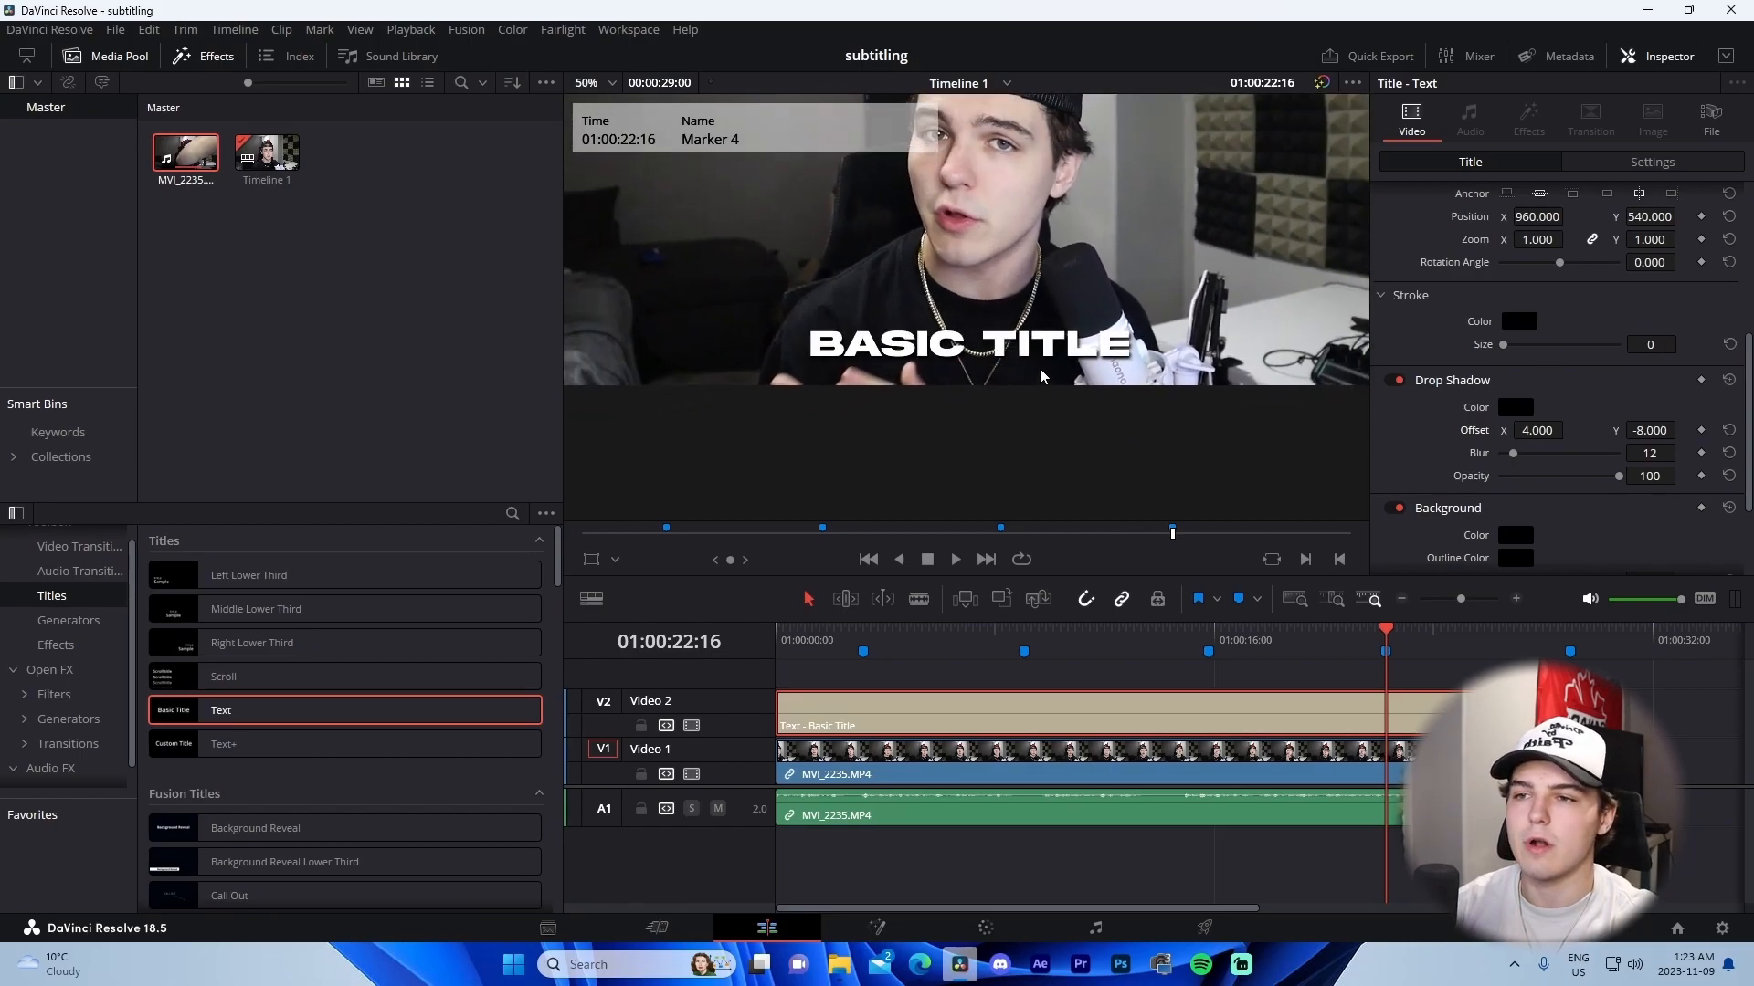
pyautogui.scroll(-2, 1041, 376)
# Split the title clip at each of the first four markers.
pyautogui.click(1208, 722)
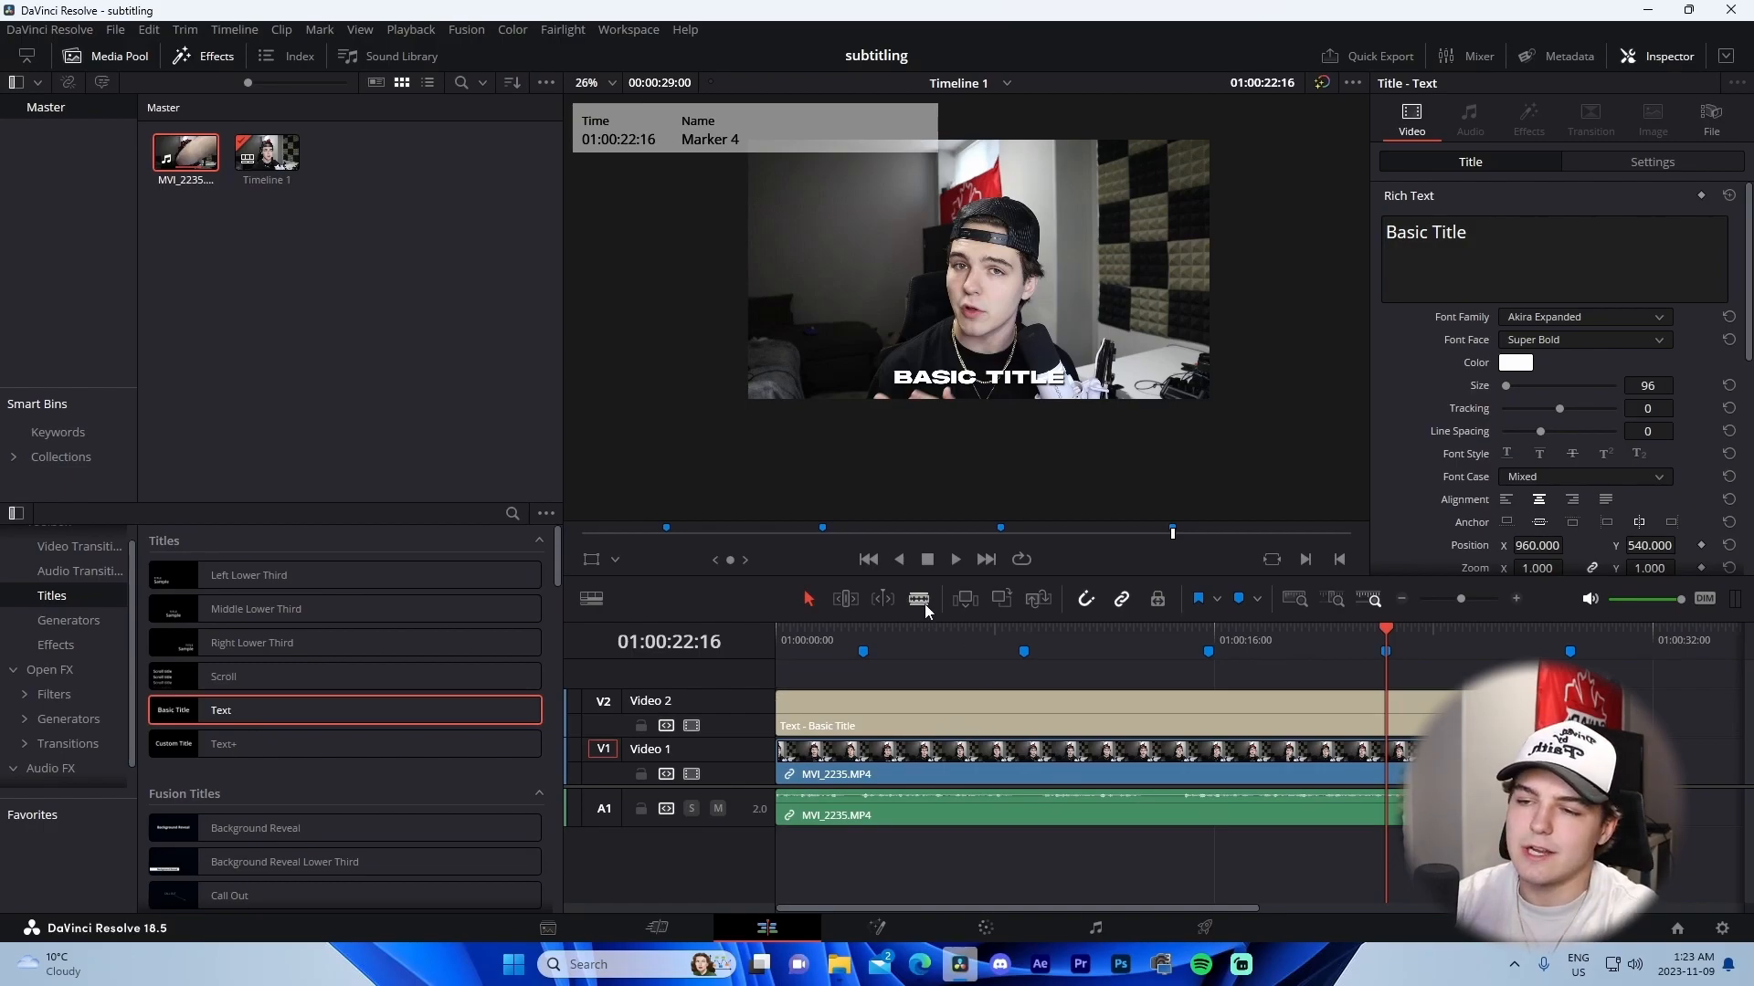
pyautogui.click(863, 709)
pyautogui.click(1023, 709)
pyautogui.click(1187, 709)
pyautogui.click(1212, 708)
pyautogui.click(1387, 708)
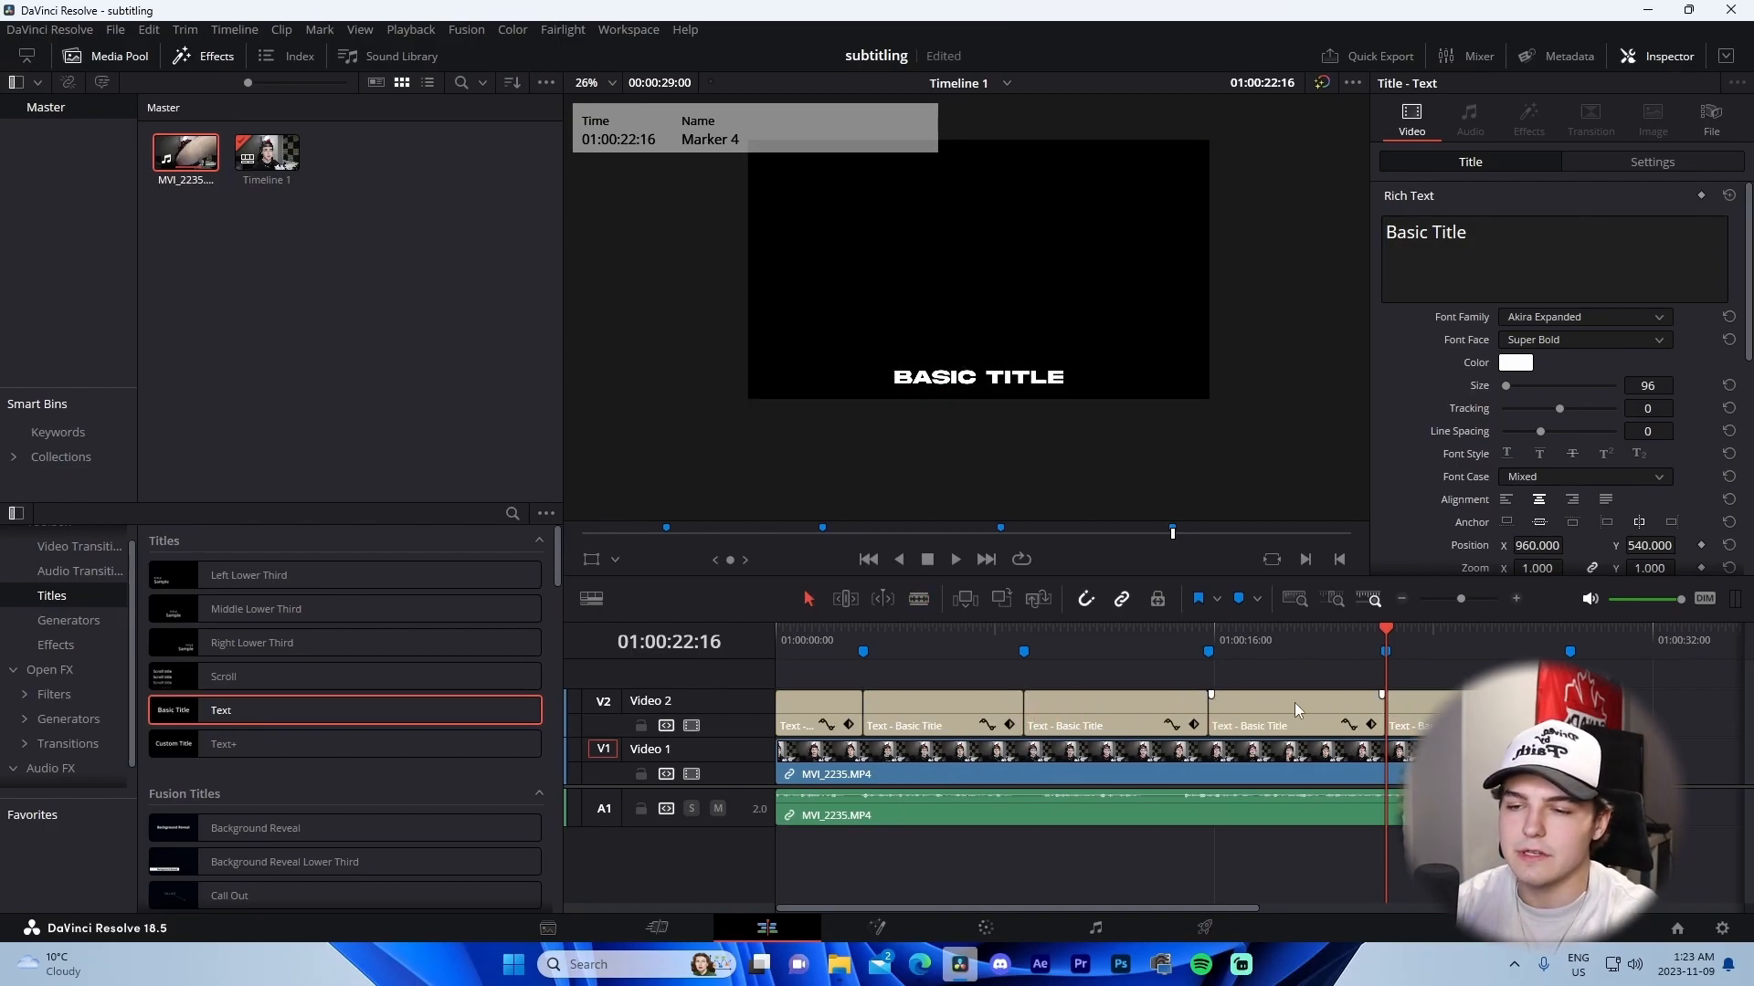
# Replace the text of the first title segment with "what's".
pyautogui.click(824, 645)
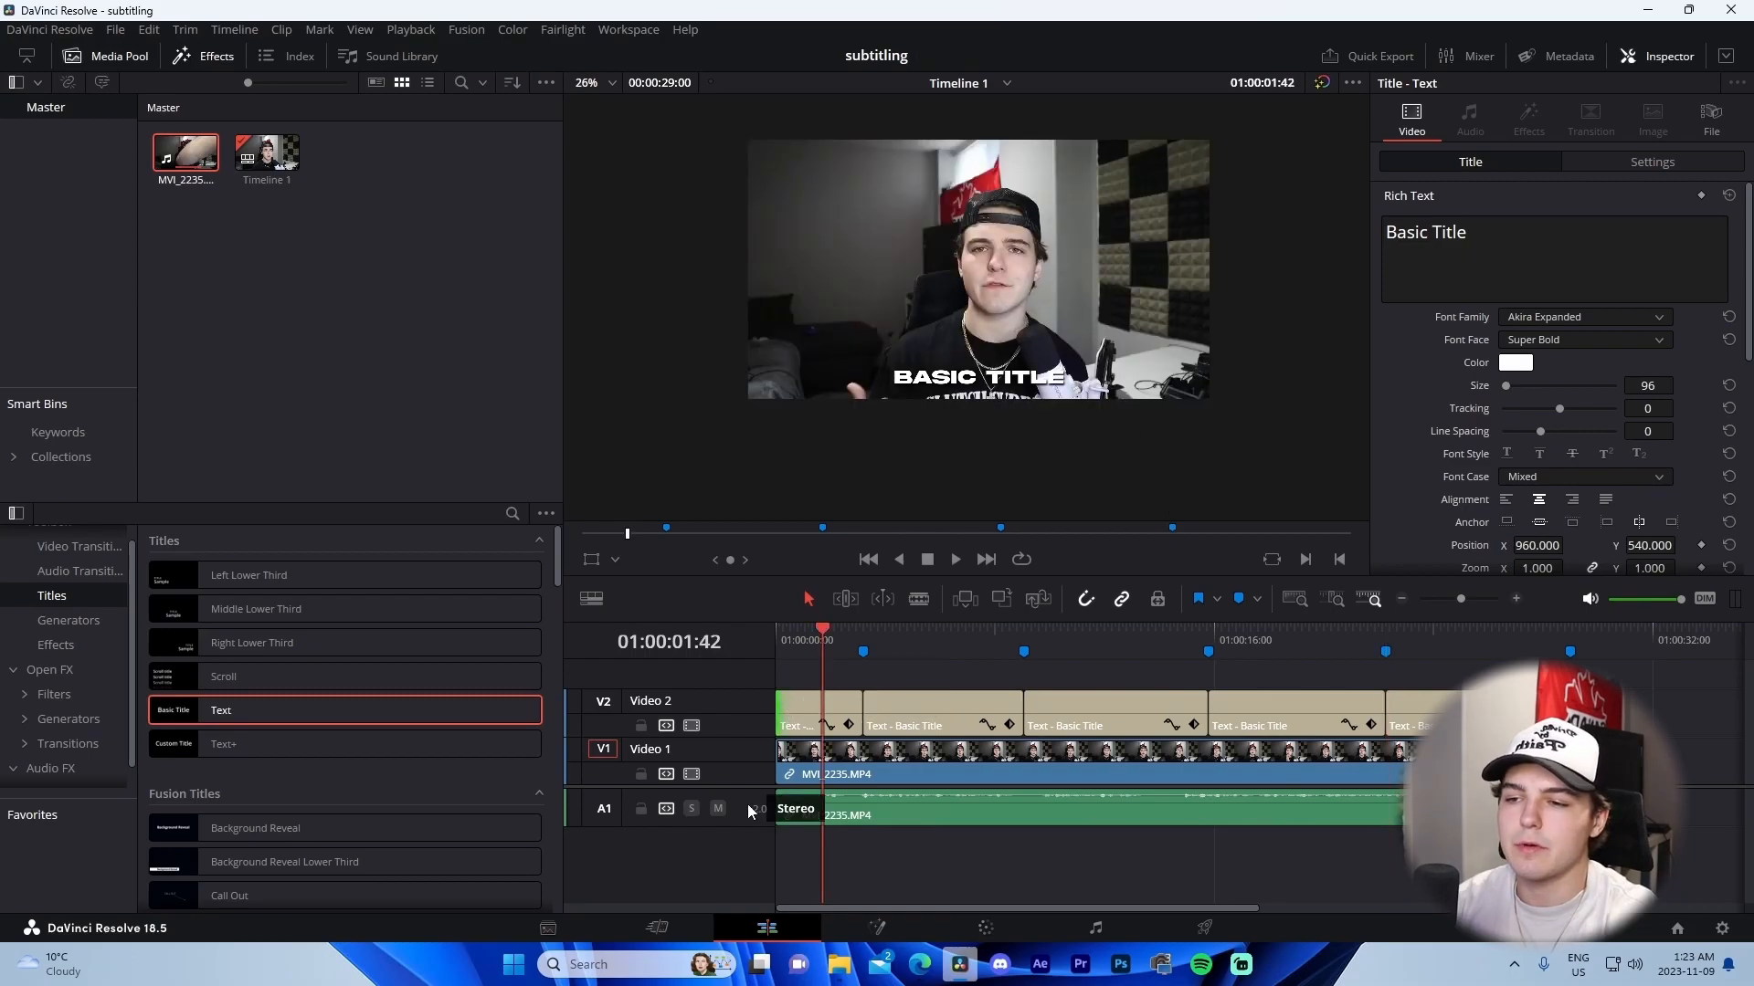
pyautogui.click(828, 725)
pyautogui.click(825, 695)
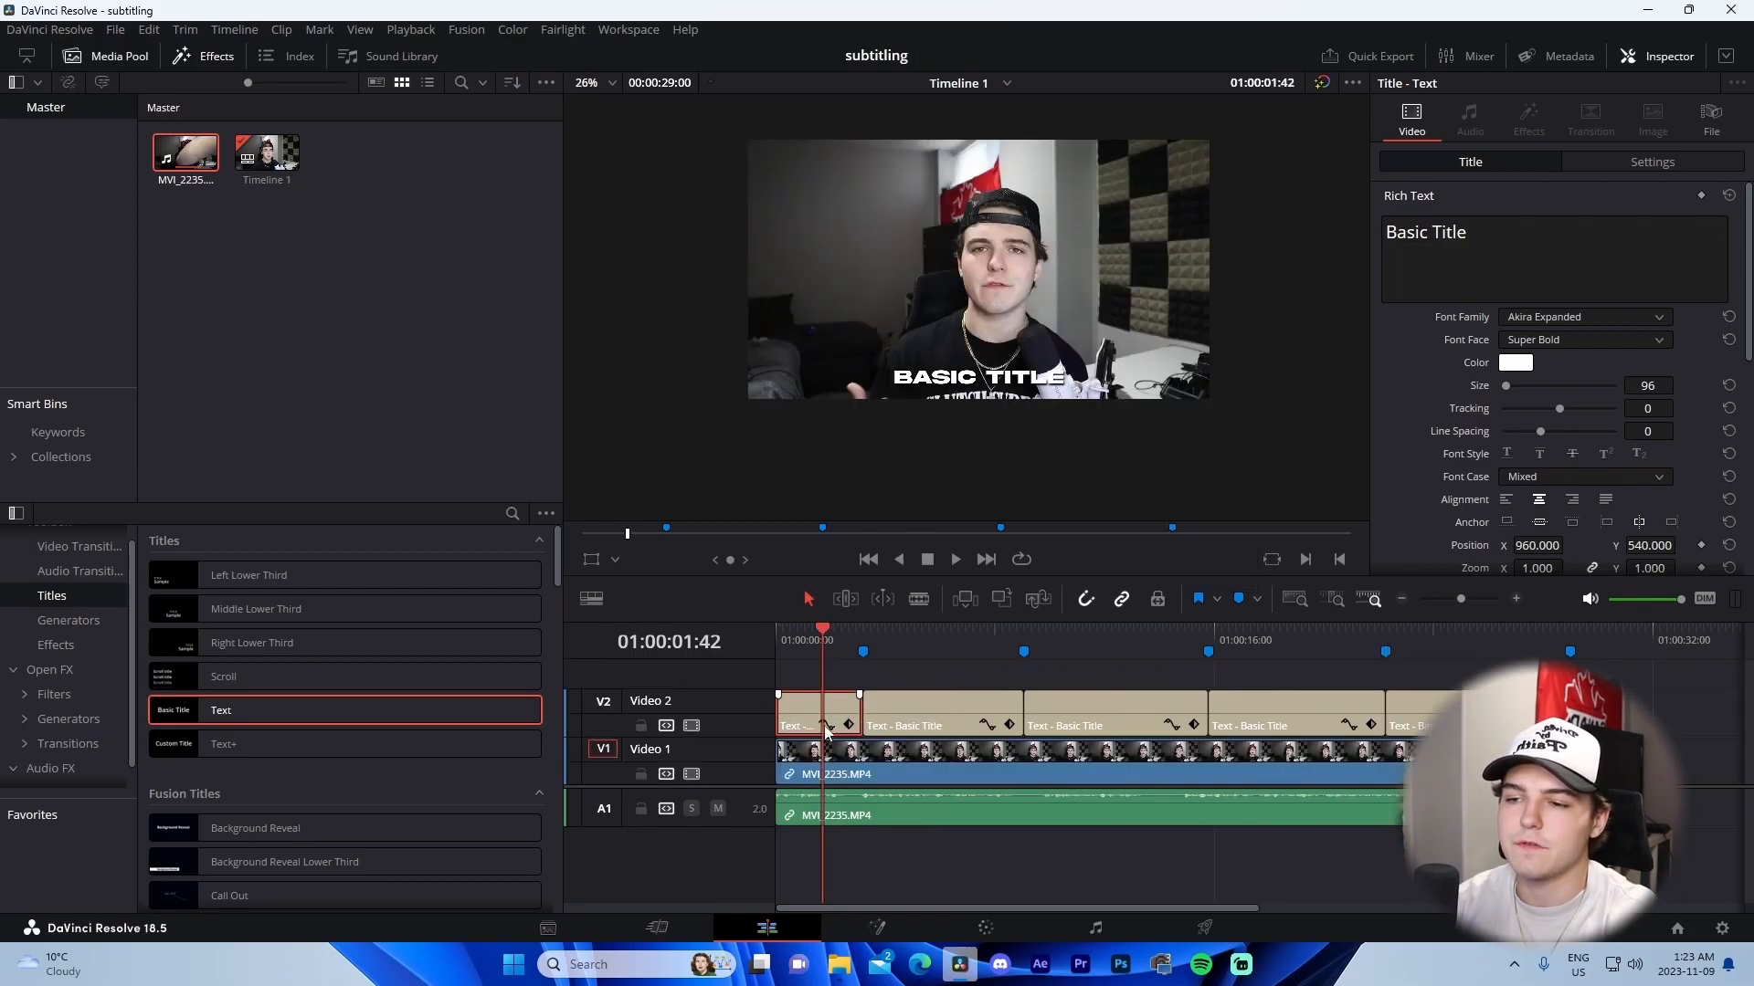
pyautogui.moveTo(1491, 235); pyautogui.dragTo(1237, 209)
pyautogui.write("what's")
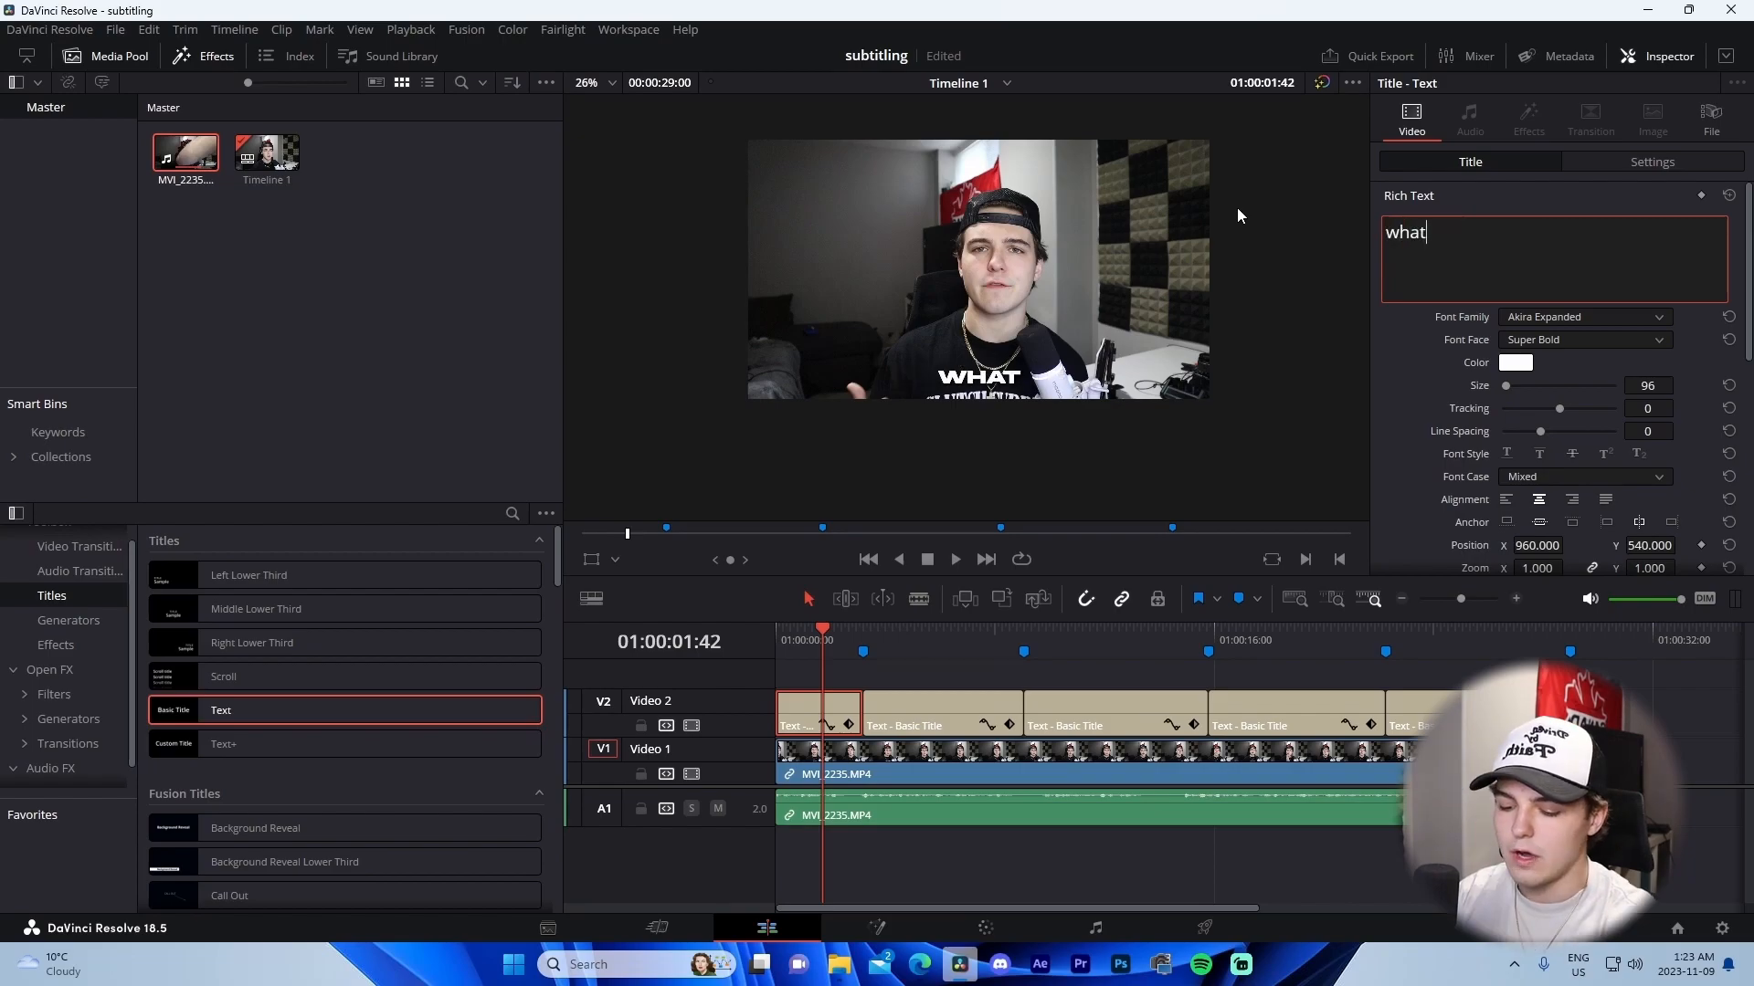
# Replace the text of the second title segment with "up" and of the third with "guys".
pyautogui.click(957, 639)
pyautogui.click(991, 709)
pyautogui.moveTo(1491, 235); pyautogui.dragTo(1318, 223)
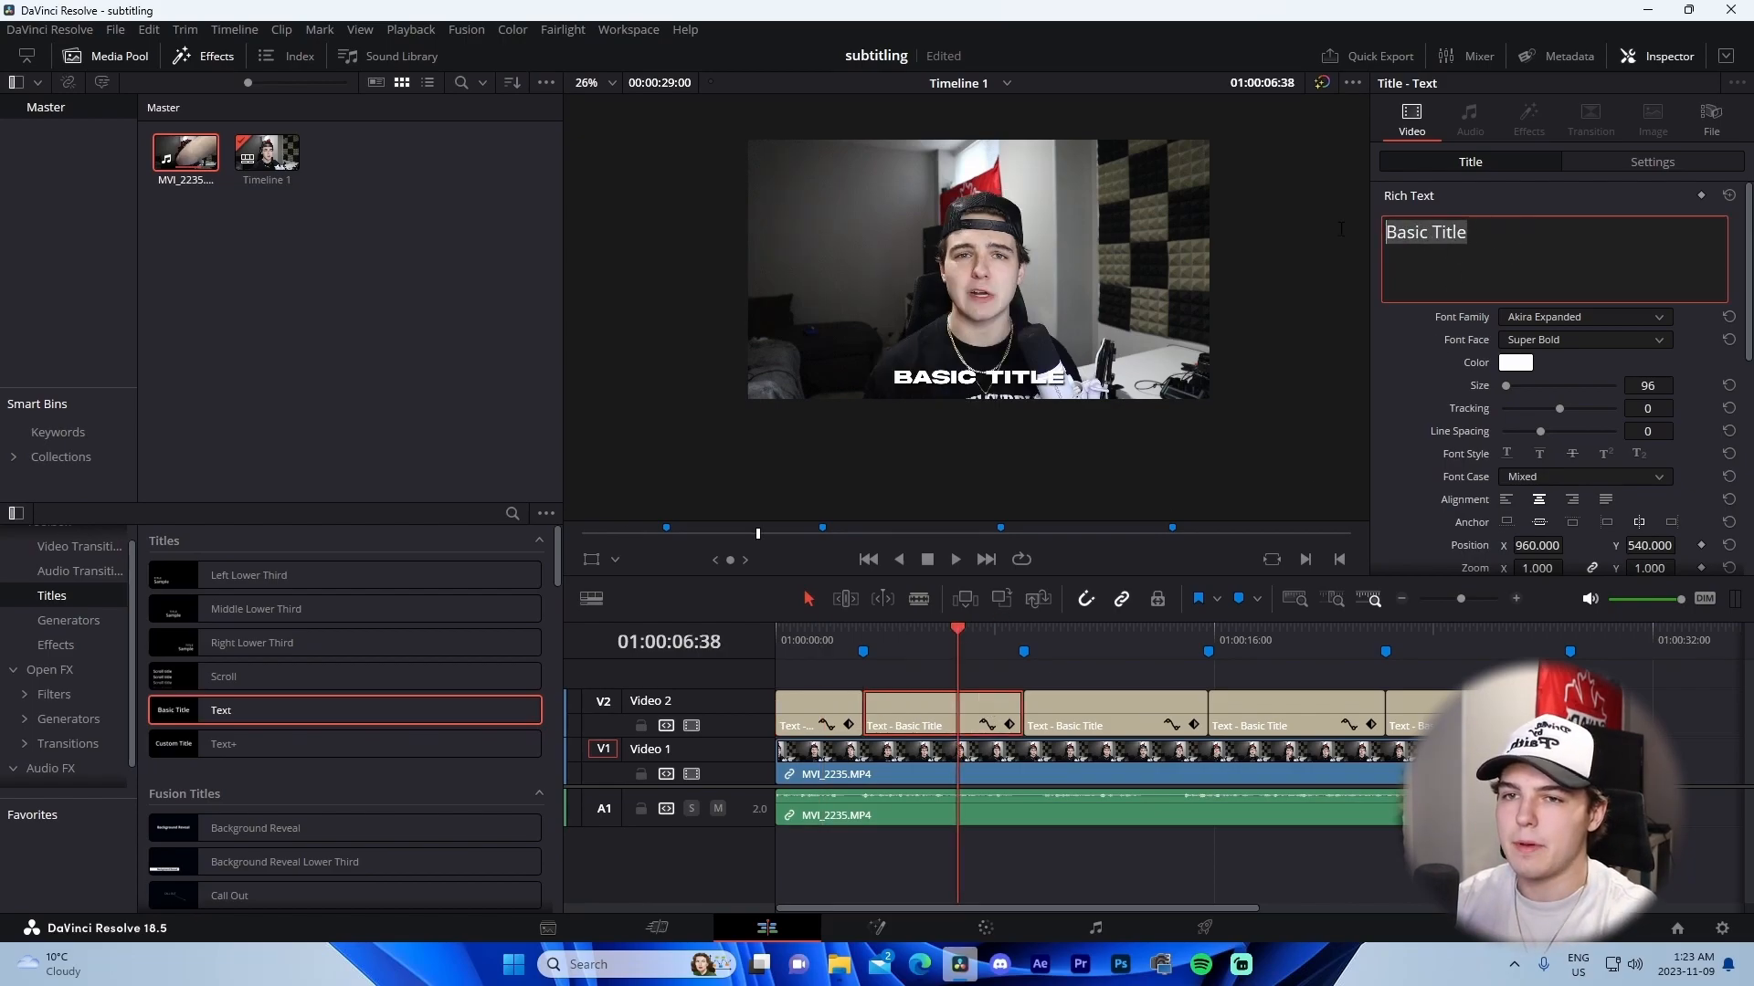
pyautogui.write('up')
pyautogui.click(1145, 718)
pyautogui.click(1104, 640)
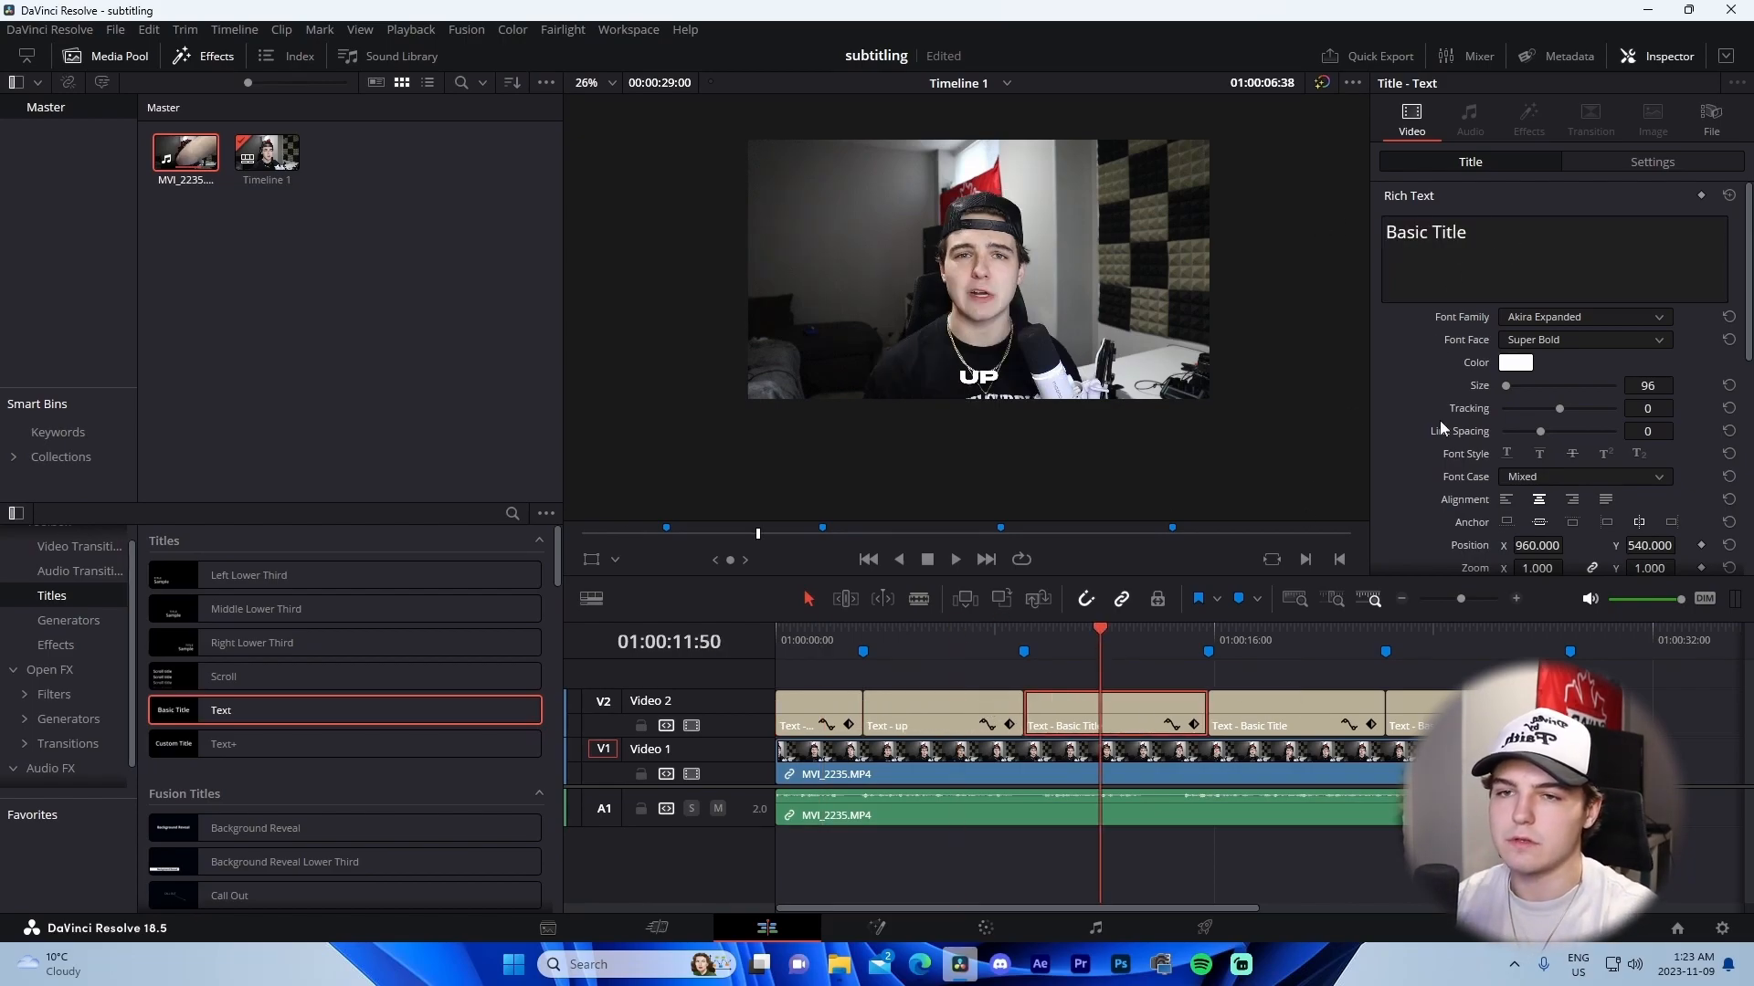
pyautogui.moveTo(1490, 235); pyautogui.dragTo(1114, 216)
pyautogui.write('guys')
# Replace the text of the fourth title segment with "its" and of the fifth with the speaker's first name.
pyautogui.click(1286, 639)
pyautogui.click(1295, 698)
pyautogui.moveTo(1491, 235); pyautogui.dragTo(1384, 229)
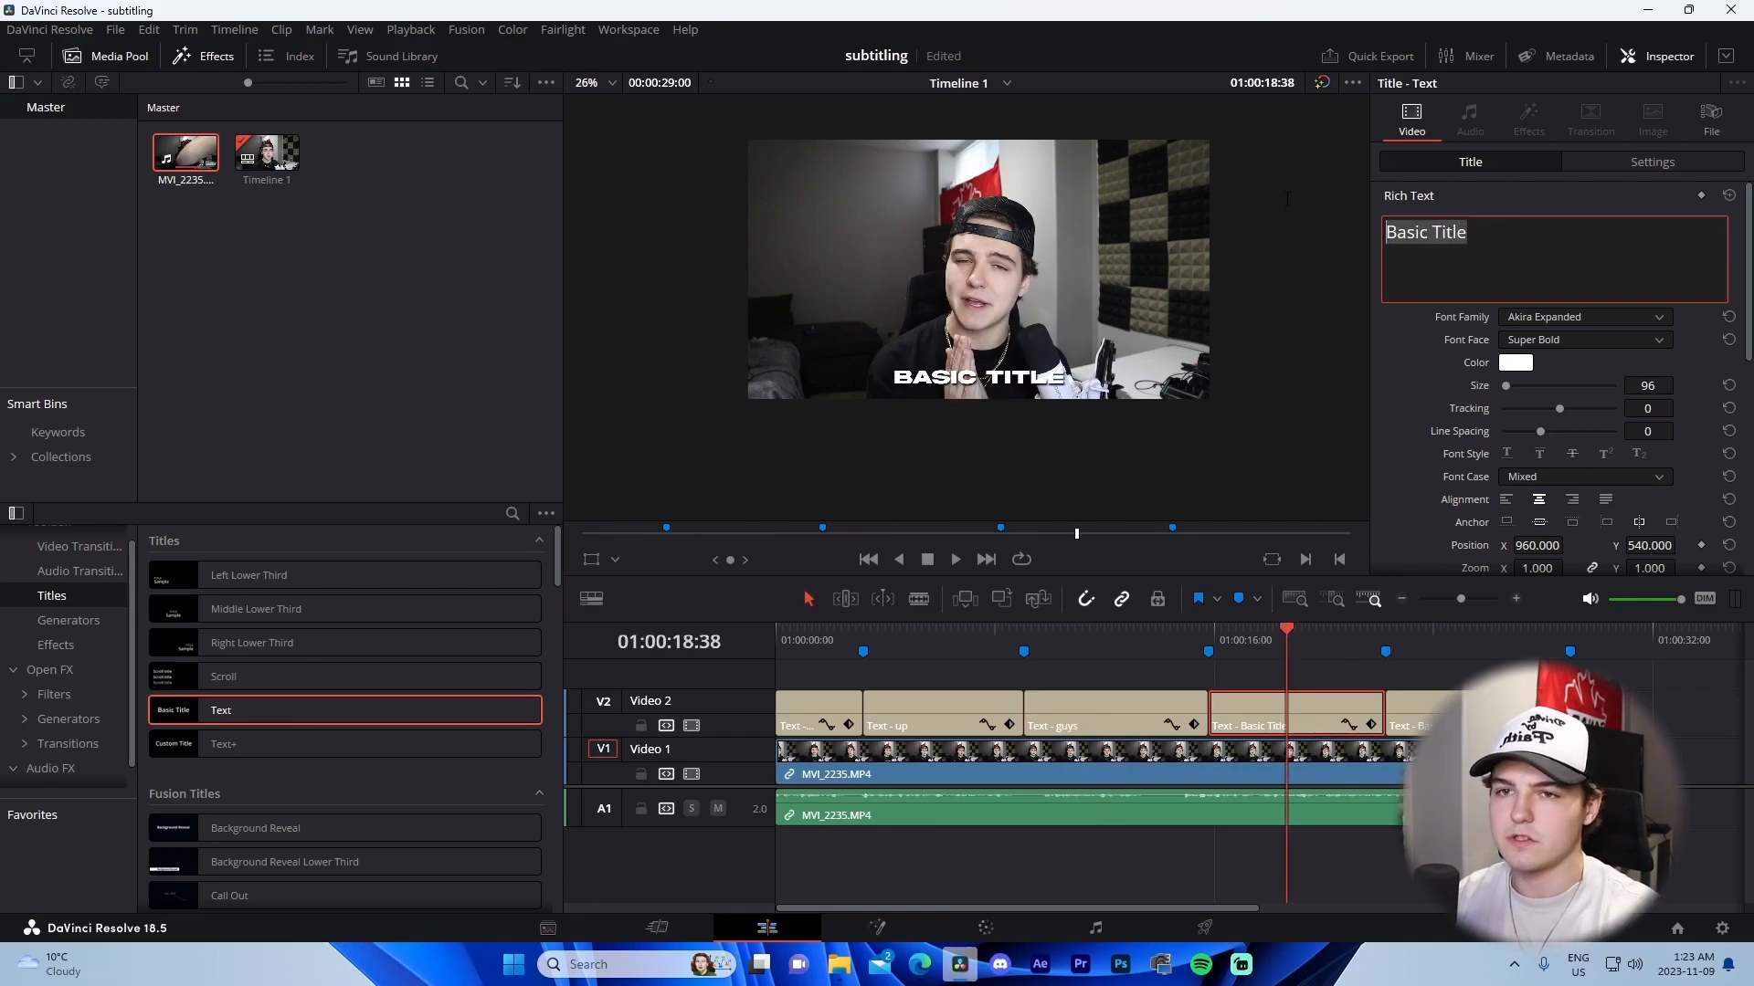
pyautogui.write('its')
pyautogui.click(1453, 640)
pyautogui.click(1420, 717)
pyautogui.moveTo(1490, 235); pyautogui.dragTo(1384, 233)
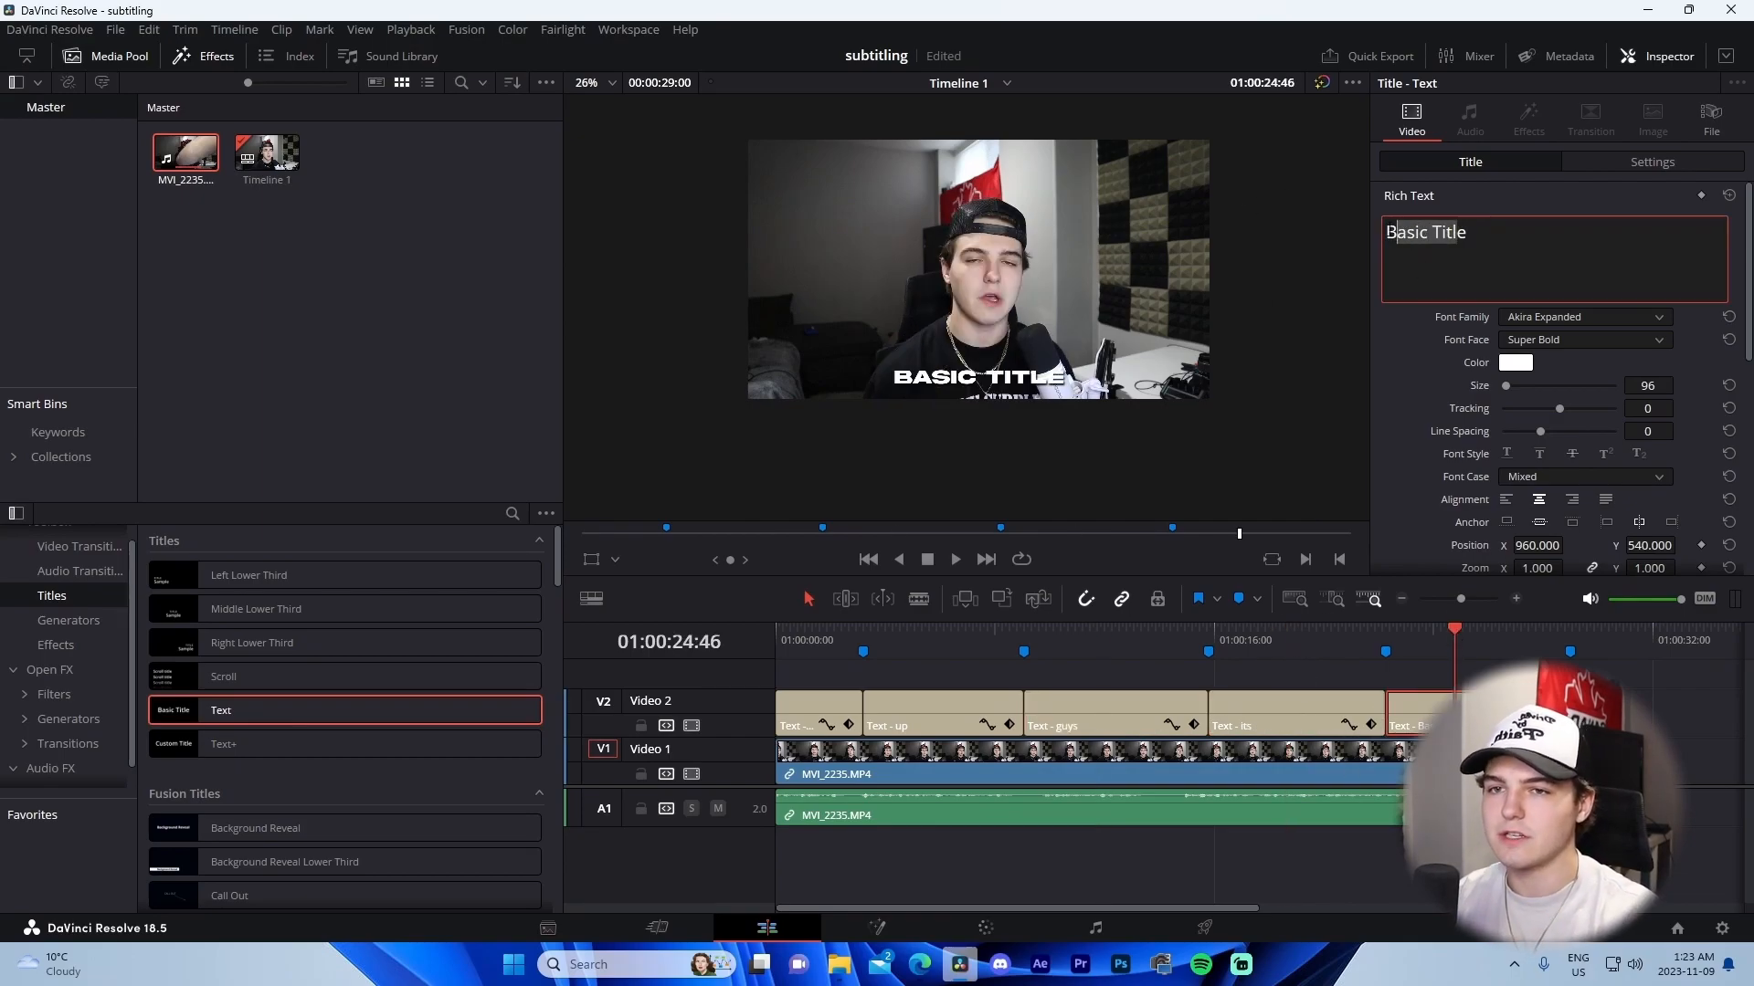
pyautogui.write('josh')
pyautogui.click(1498, 858)
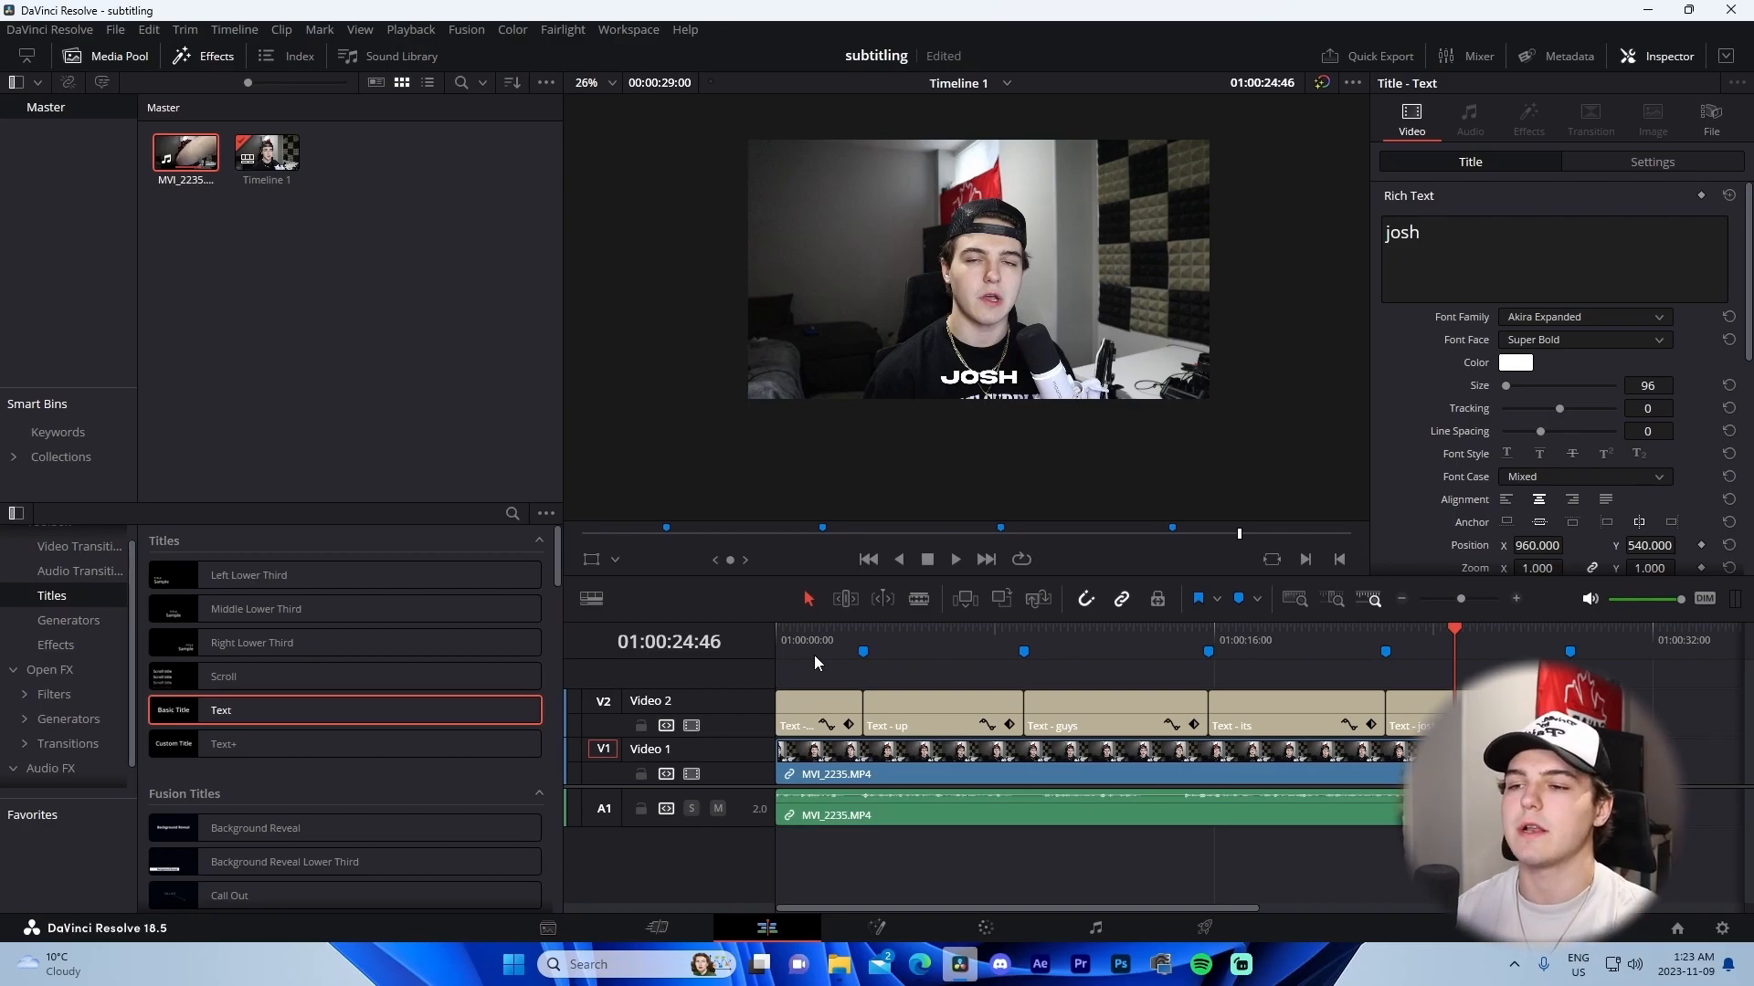
pyautogui.click(765, 634)
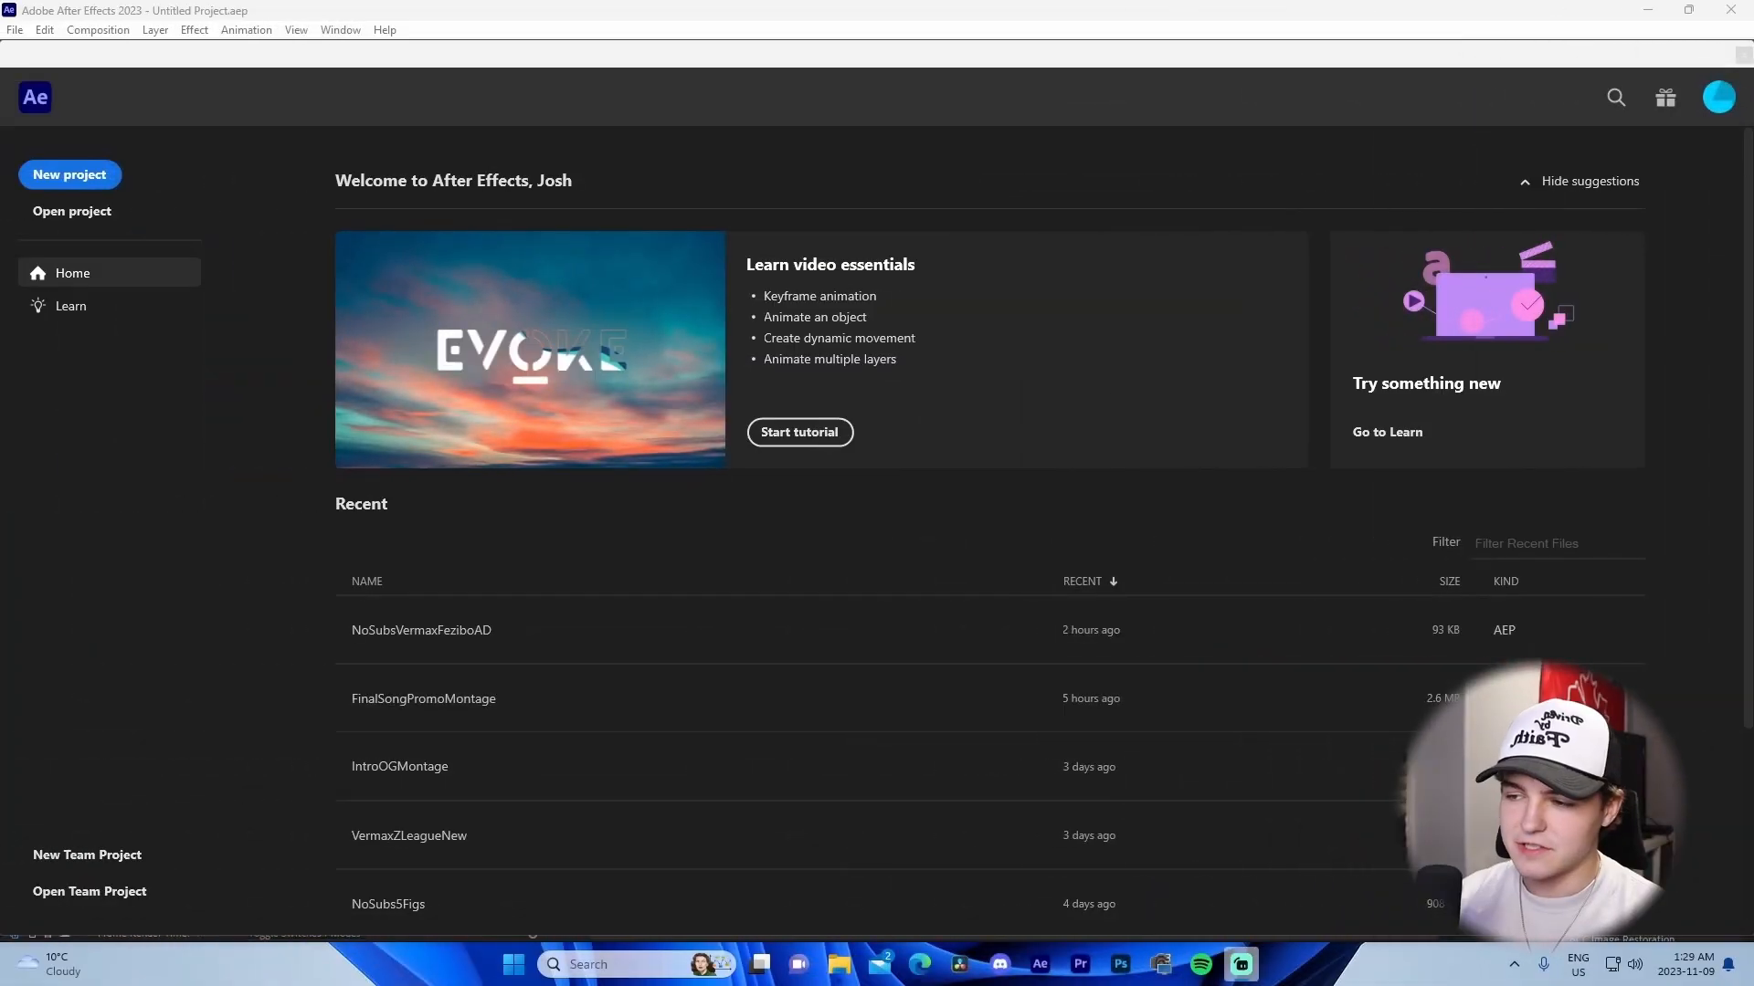
# In After Effects, start a new project and create a 1920 x 1080, 60 fps composition named "sdfkjhfkjs".
pyautogui.click(114, 176)
pyautogui.click(746, 320)
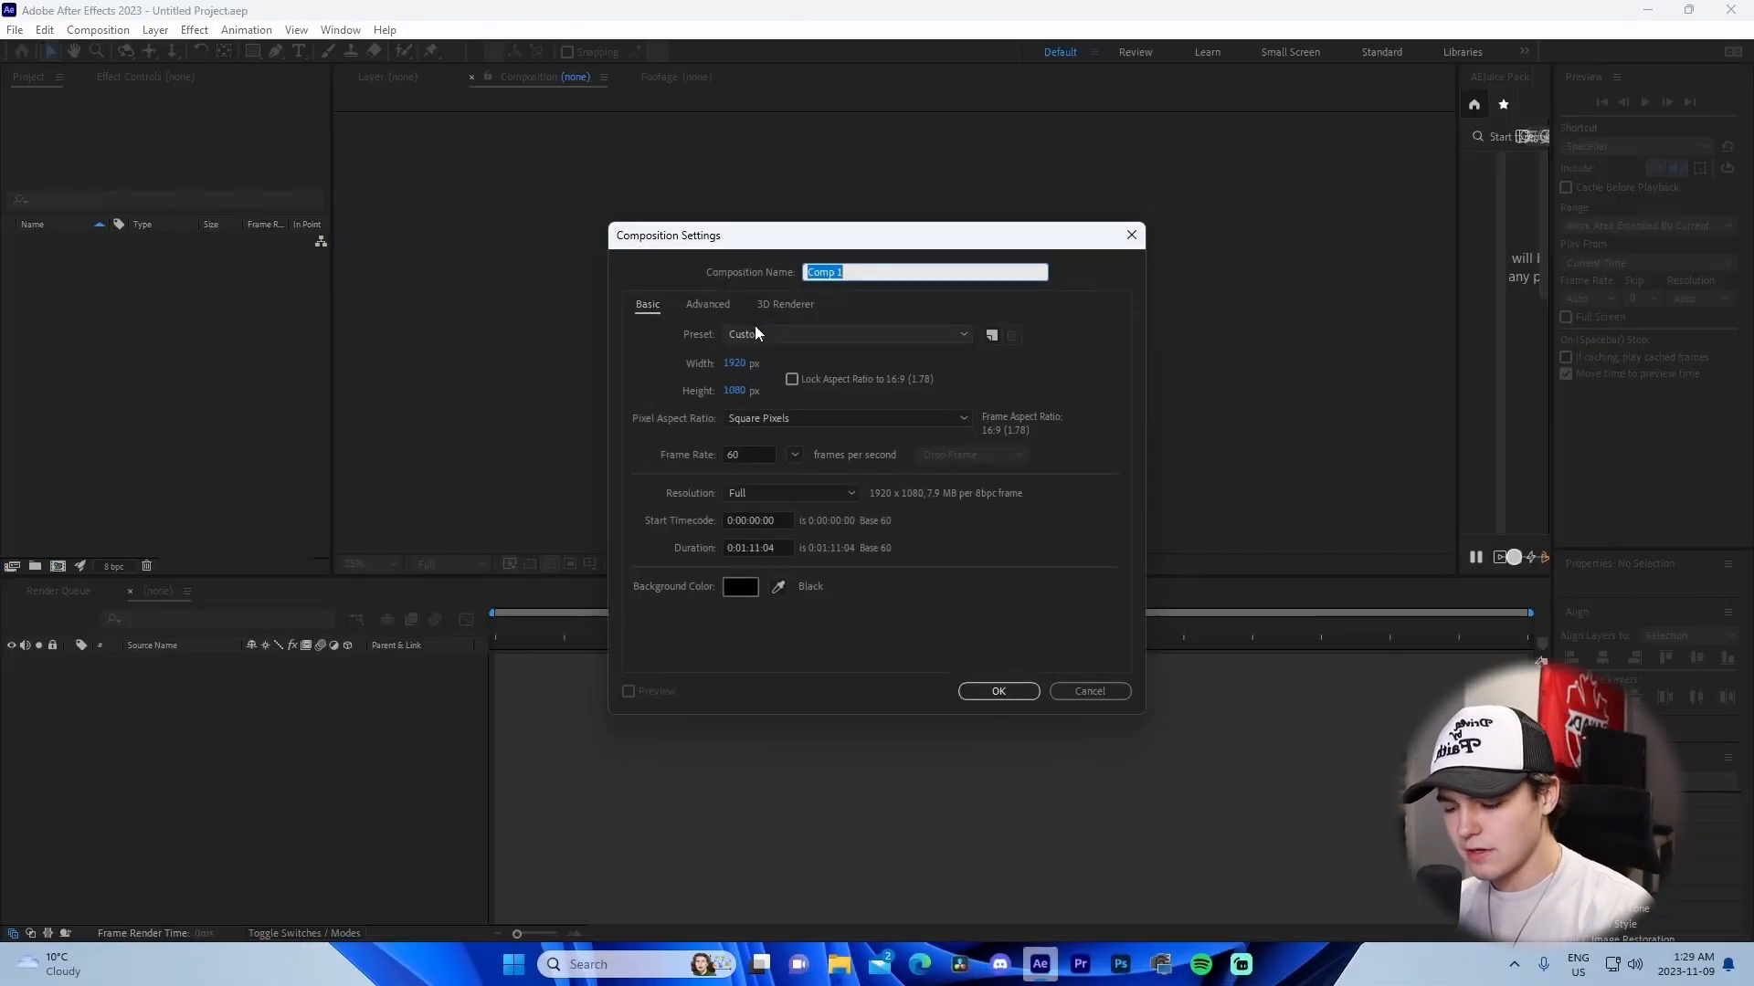
pyautogui.write('sdfkjhfkjs')
pyautogui.press('Return')
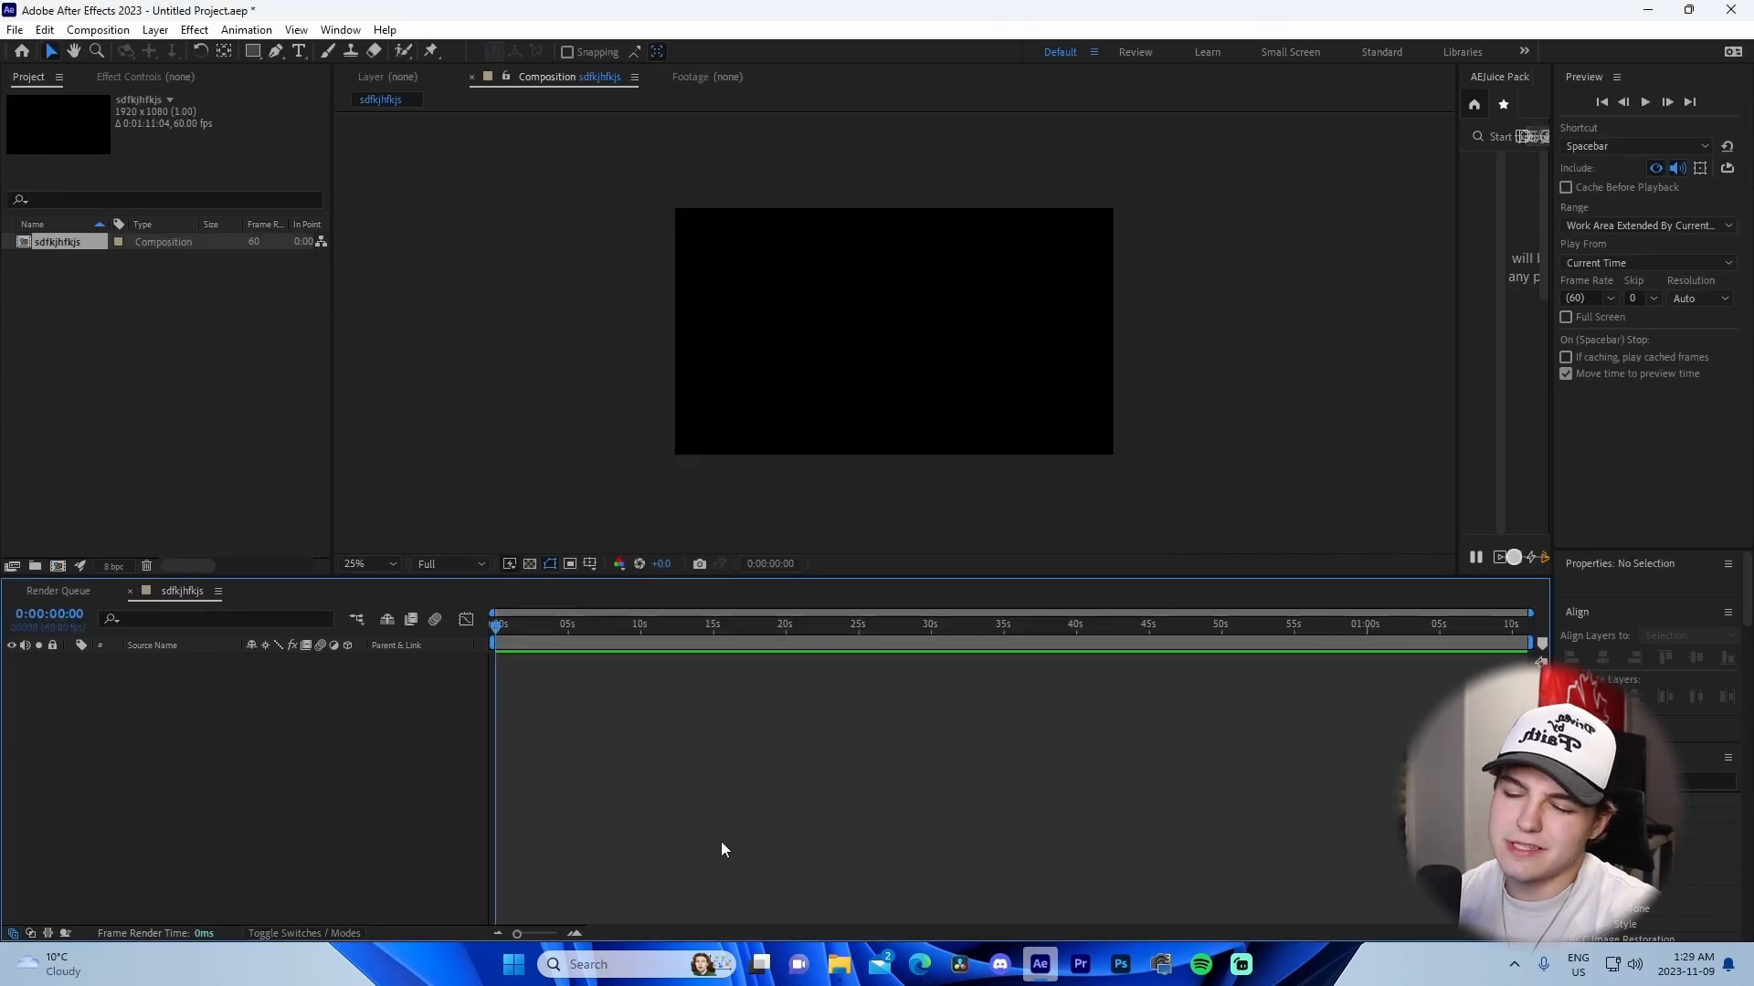
# Add MVI_2235.MP4 from the Camera Footage folder to the composition and cut off everything after about 12 seconds.
pyautogui.click(845, 969)
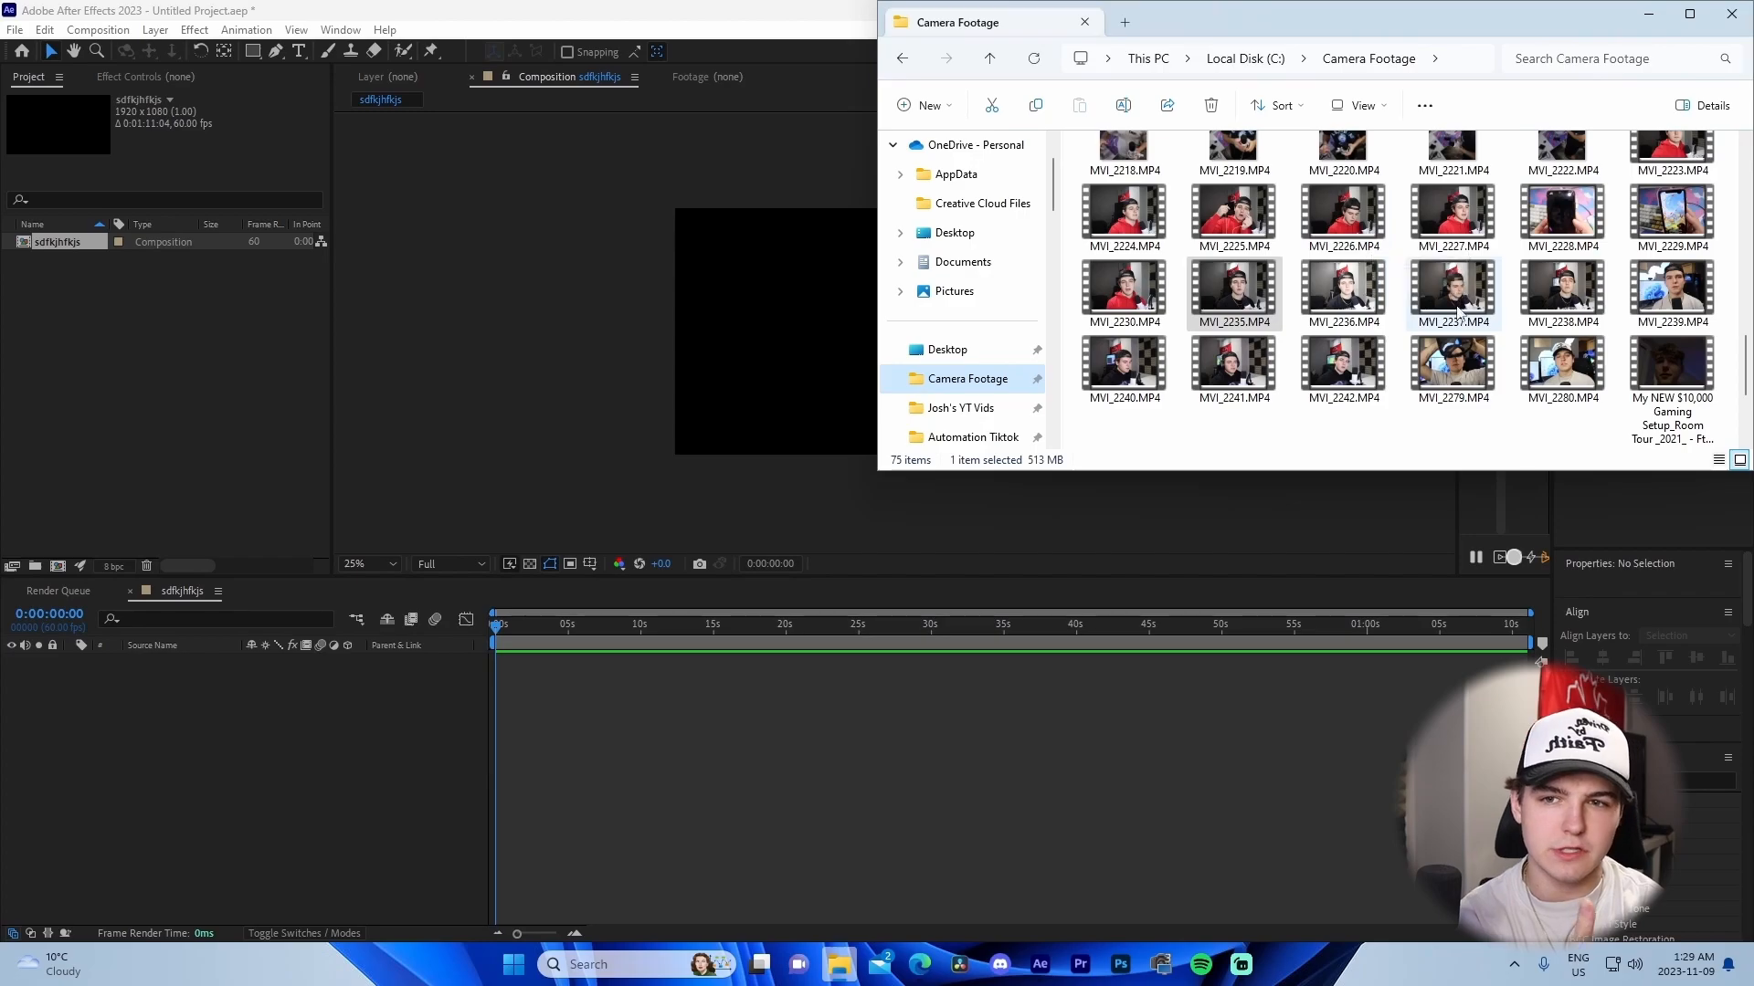
pyautogui.moveTo(1246, 301); pyautogui.dragTo(780, 785)
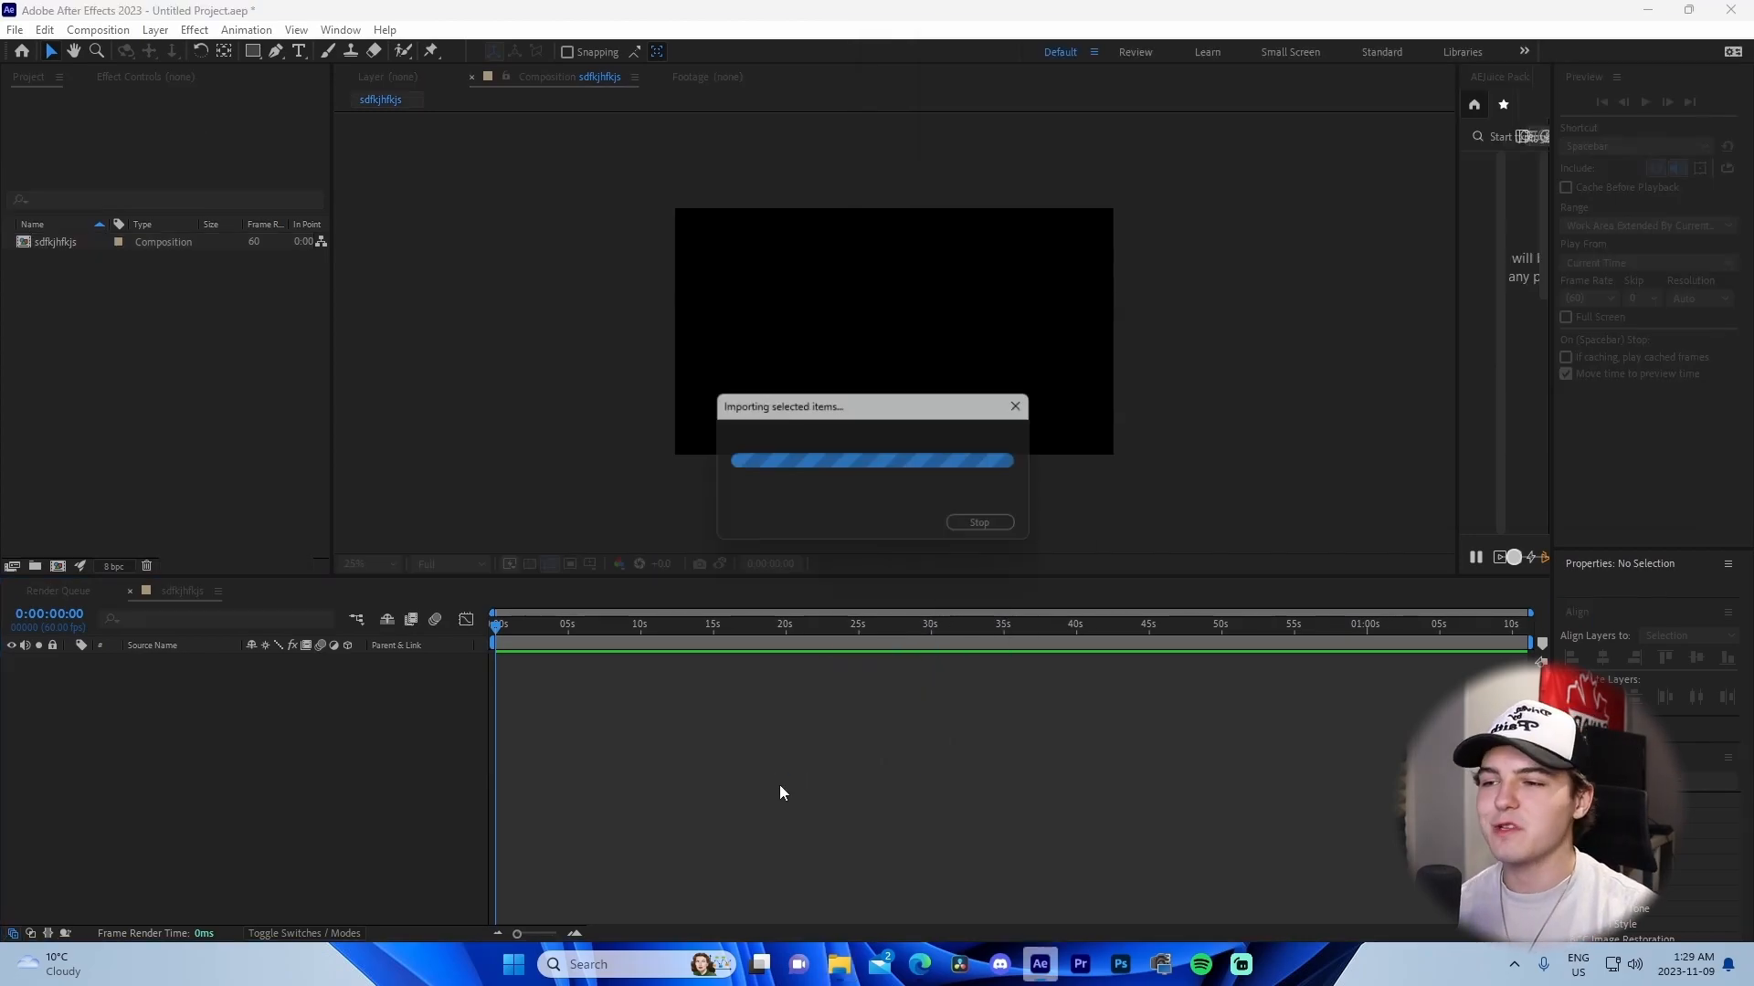
pyautogui.click(671, 629)
pyautogui.hotkey('ctrl', 'shift', 'd')
pyautogui.press('Delete')
pyautogui.hotkey('ctrl', 's')
pyautogui.click(791, 501)
pyautogui.click(576, 933)
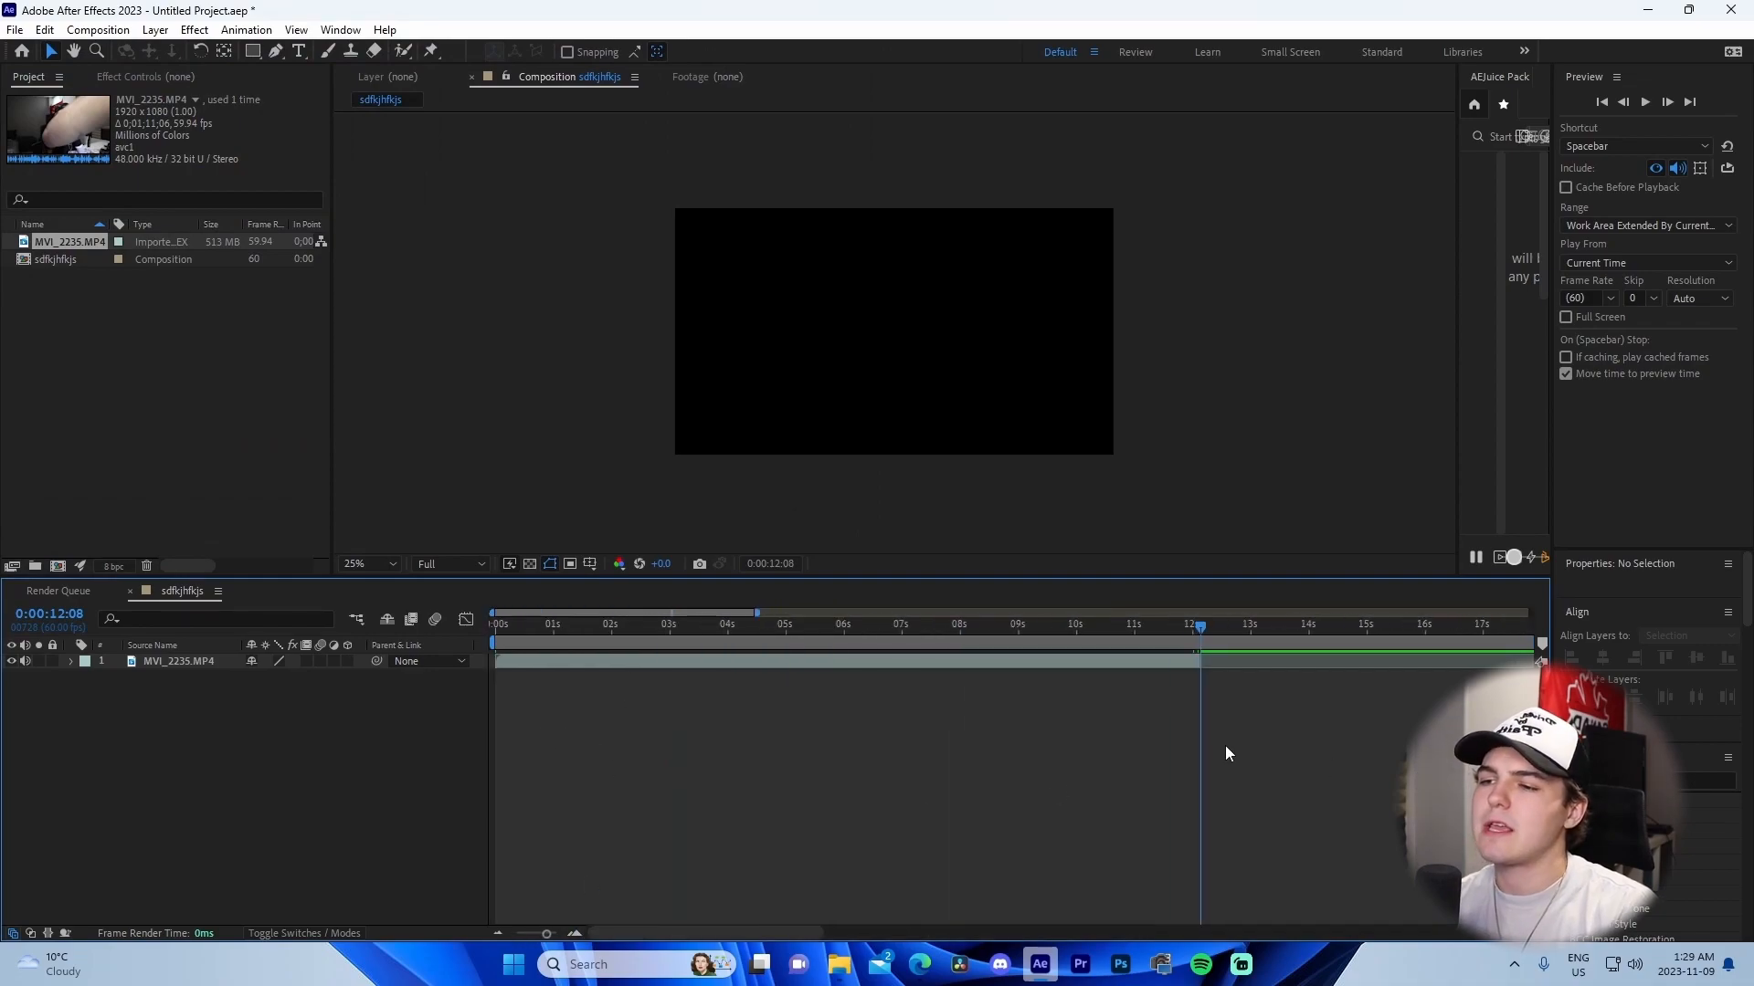
# Add composition markers at 0:00:01:04, 0:00:02:23, 0:00:04:47, about 7 seconds and 0:00:08:55.
pyautogui.press('Home')
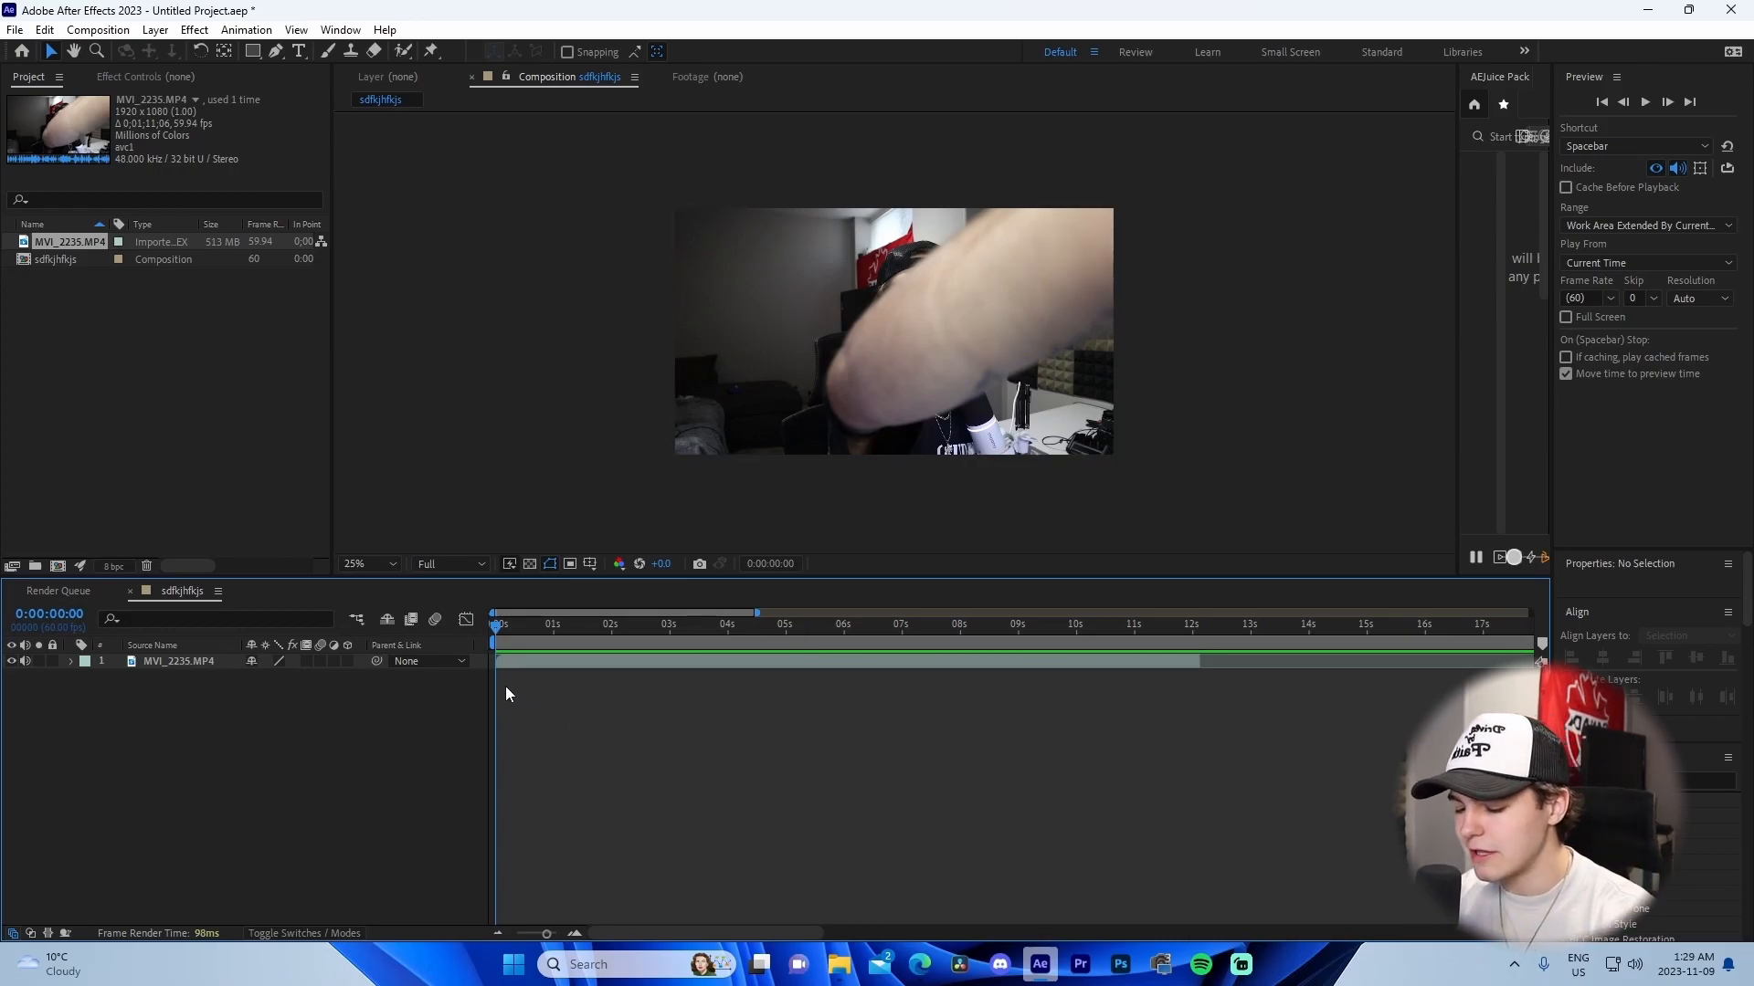
pyautogui.click(557, 633)
pyautogui.click(639, 627)
pyautogui.click(773, 639)
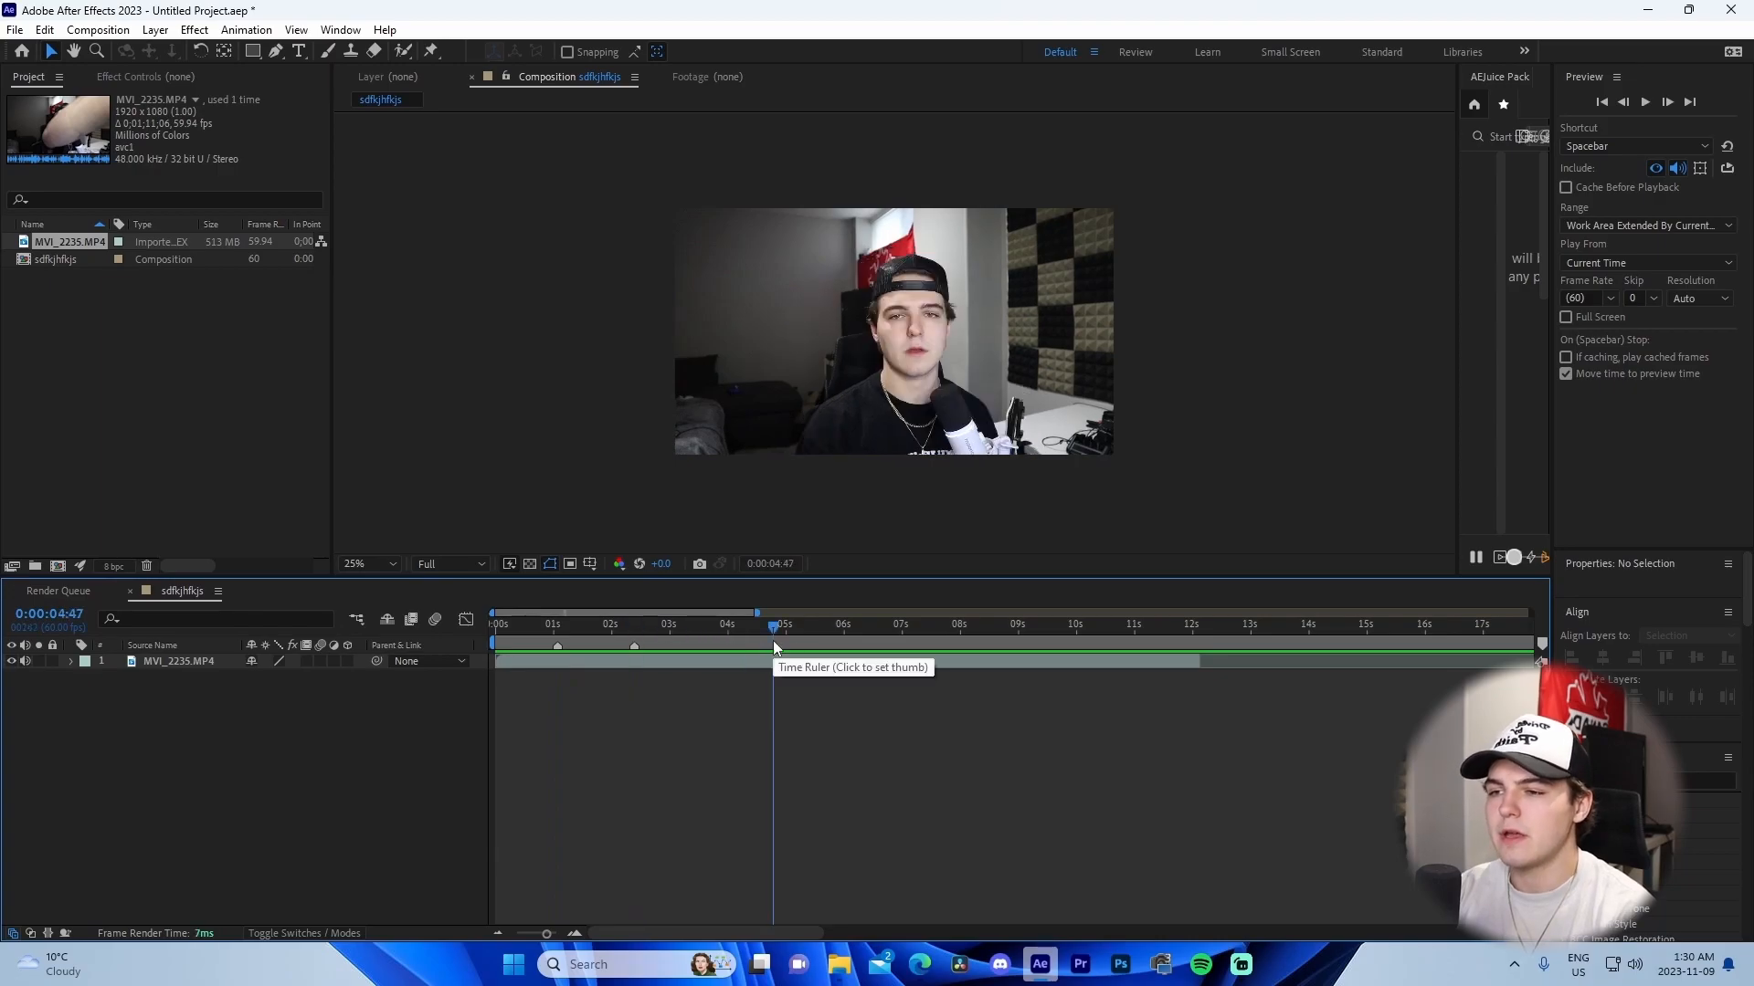
pyautogui.click(913, 629)
# Split the MVI_2235.MP4 layer at the last marker, 0:00:08:55, and delete the part after it.
pyautogui.click(1045, 663)
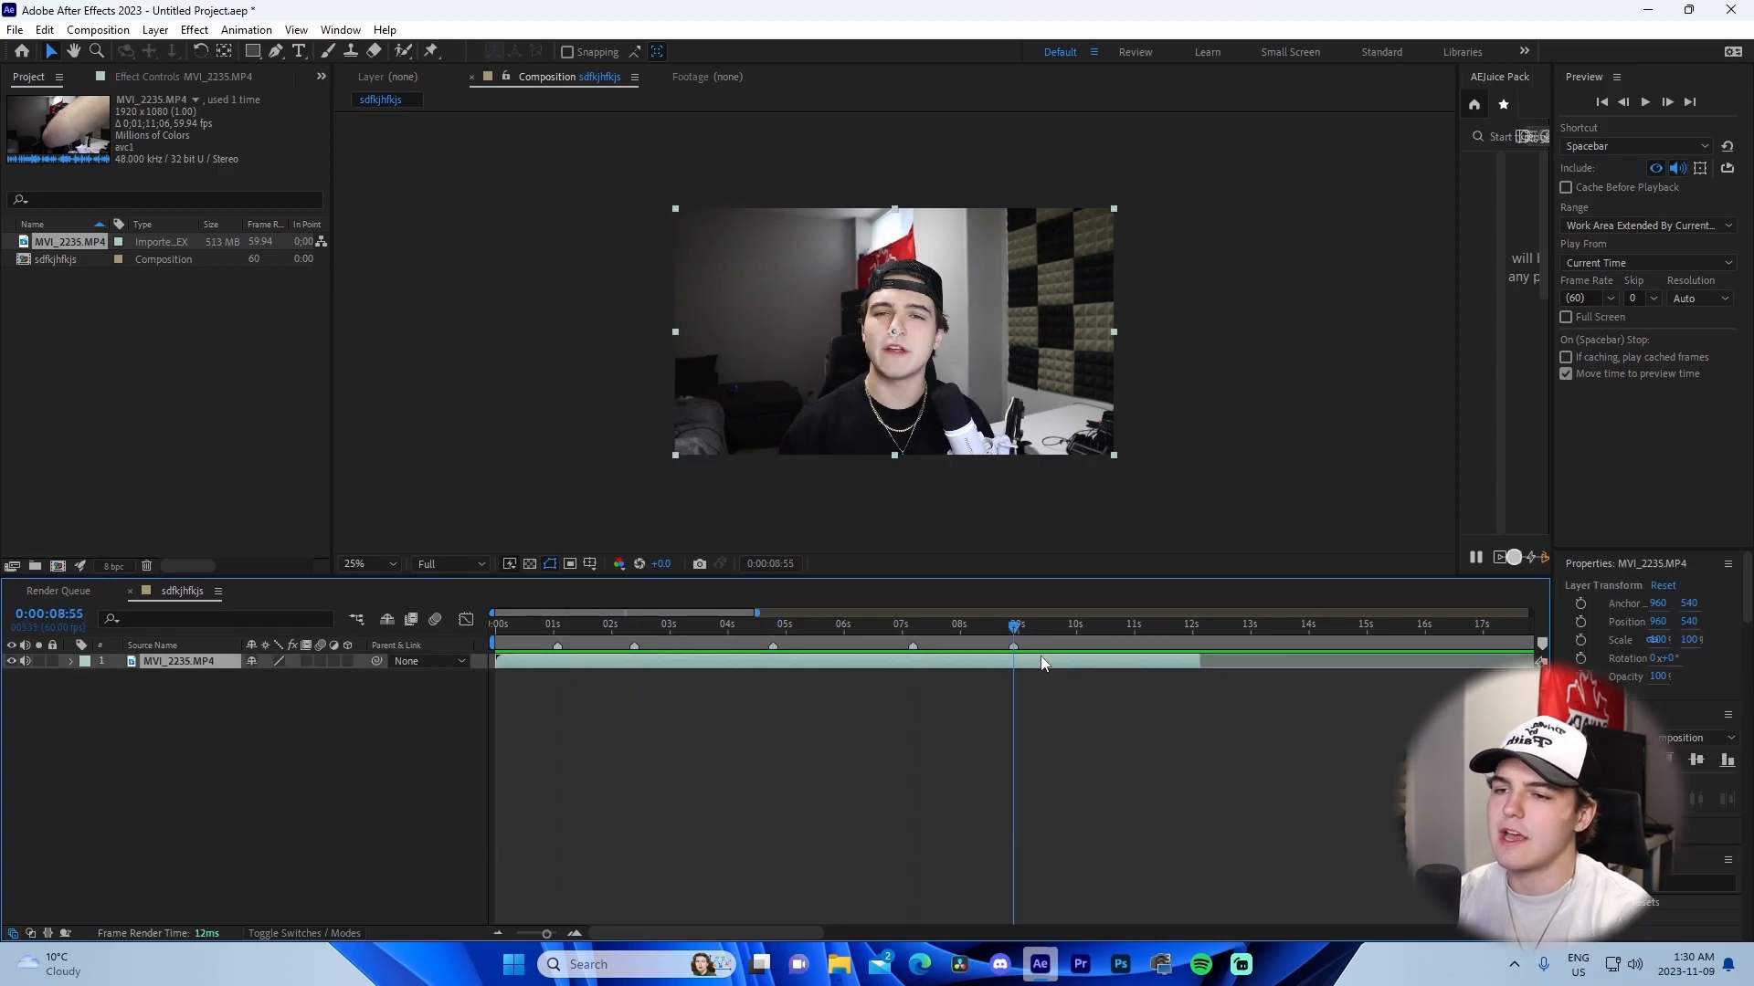
pyautogui.hotkey('ctrl', 'shift', 'd')
pyautogui.press('Delete')
pyautogui.moveTo(520, 632); pyautogui.dragTo(765, 652)
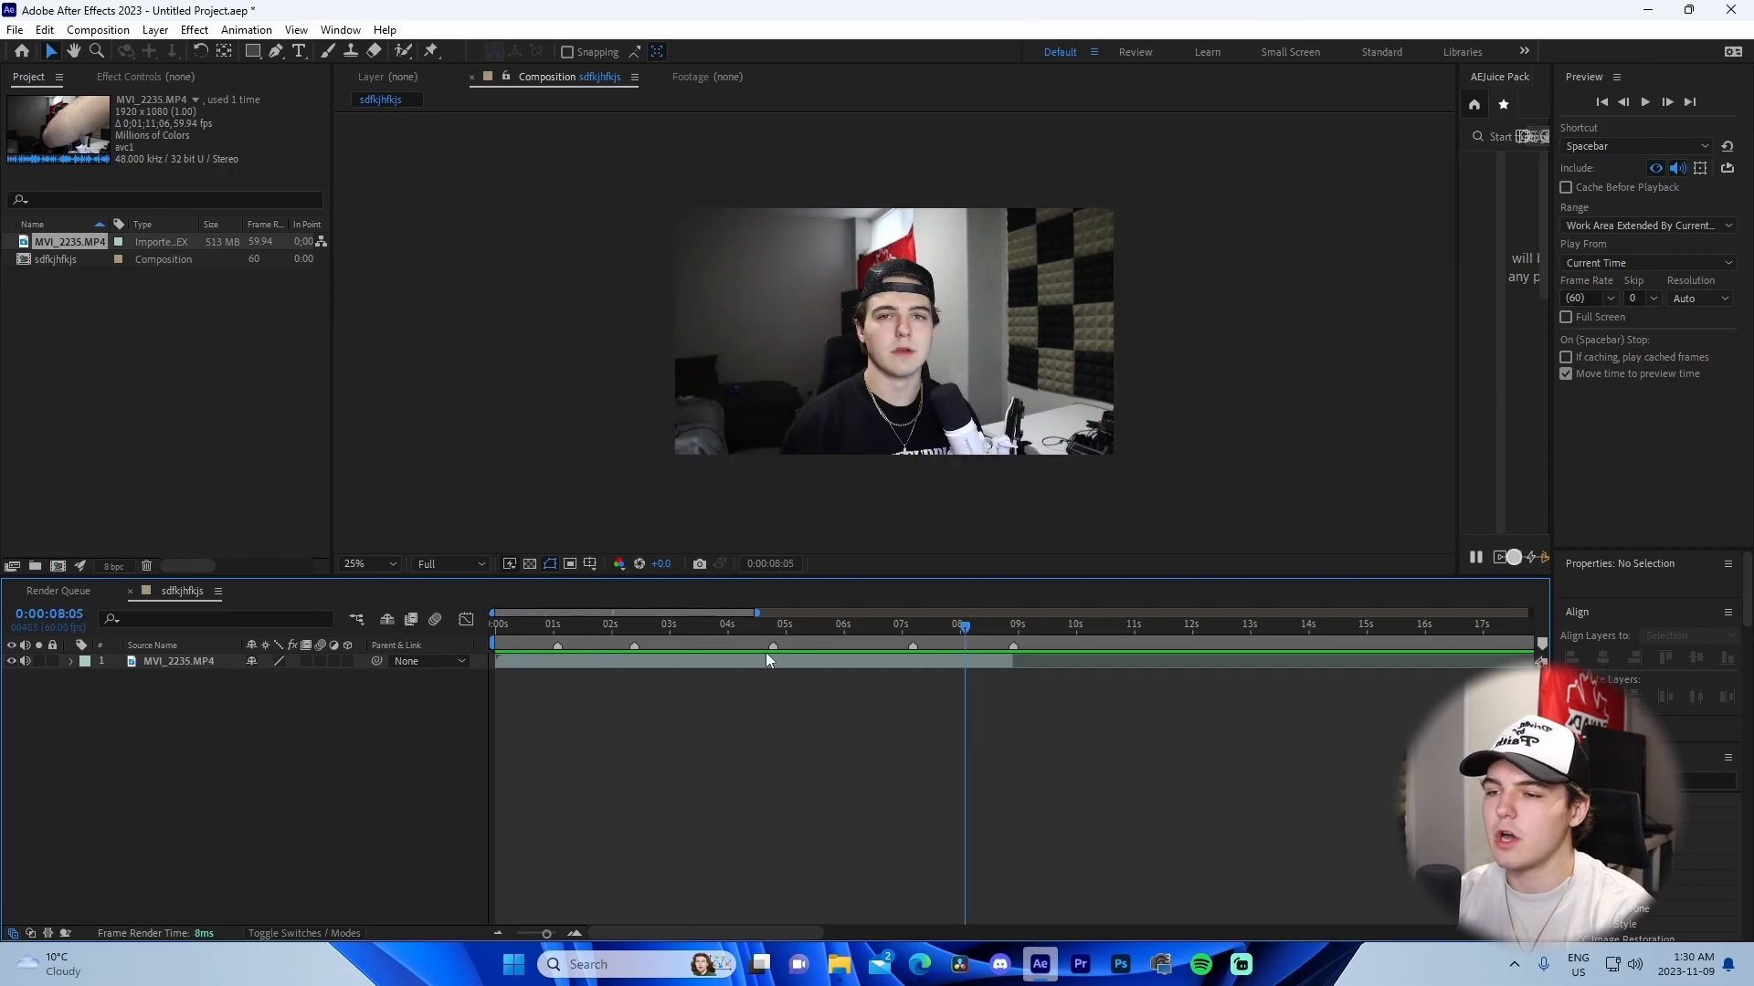
# Label the first composition marker with the comment "whats" and the second with "up".
pyautogui.doubleClick(559, 646)
pyautogui.write('whats')
pyautogui.click(885, 629)
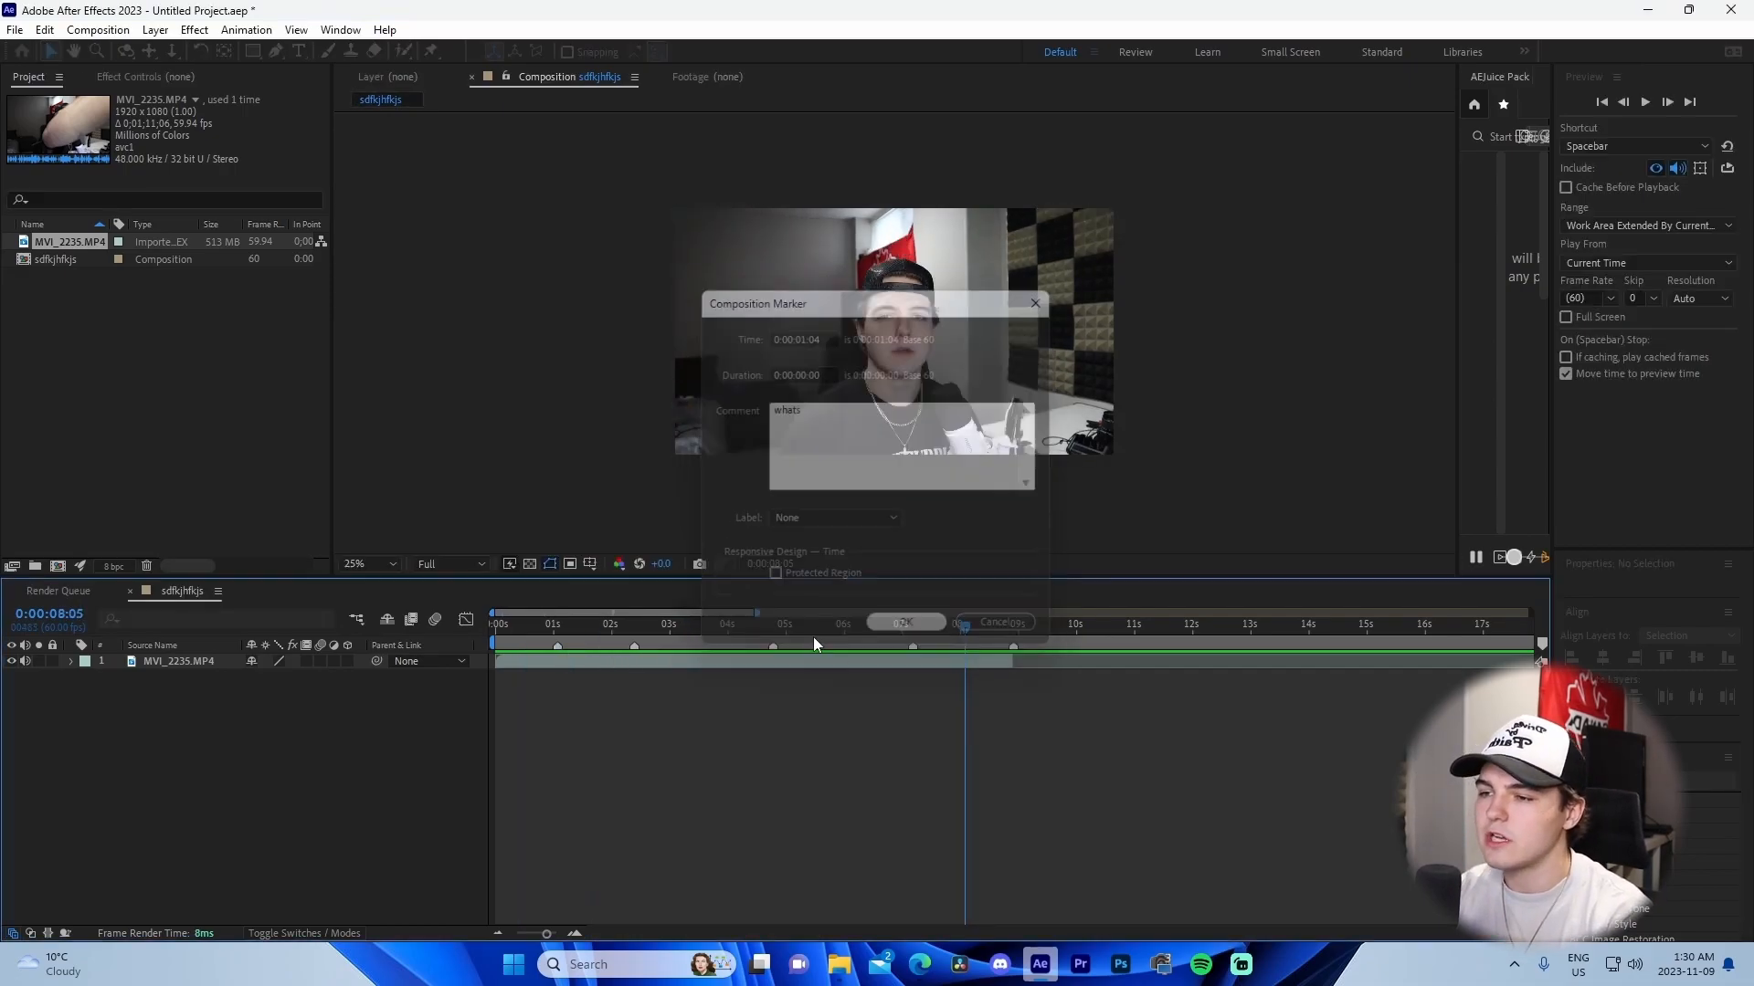
pyautogui.doubleClick(635, 647)
pyautogui.write('up')
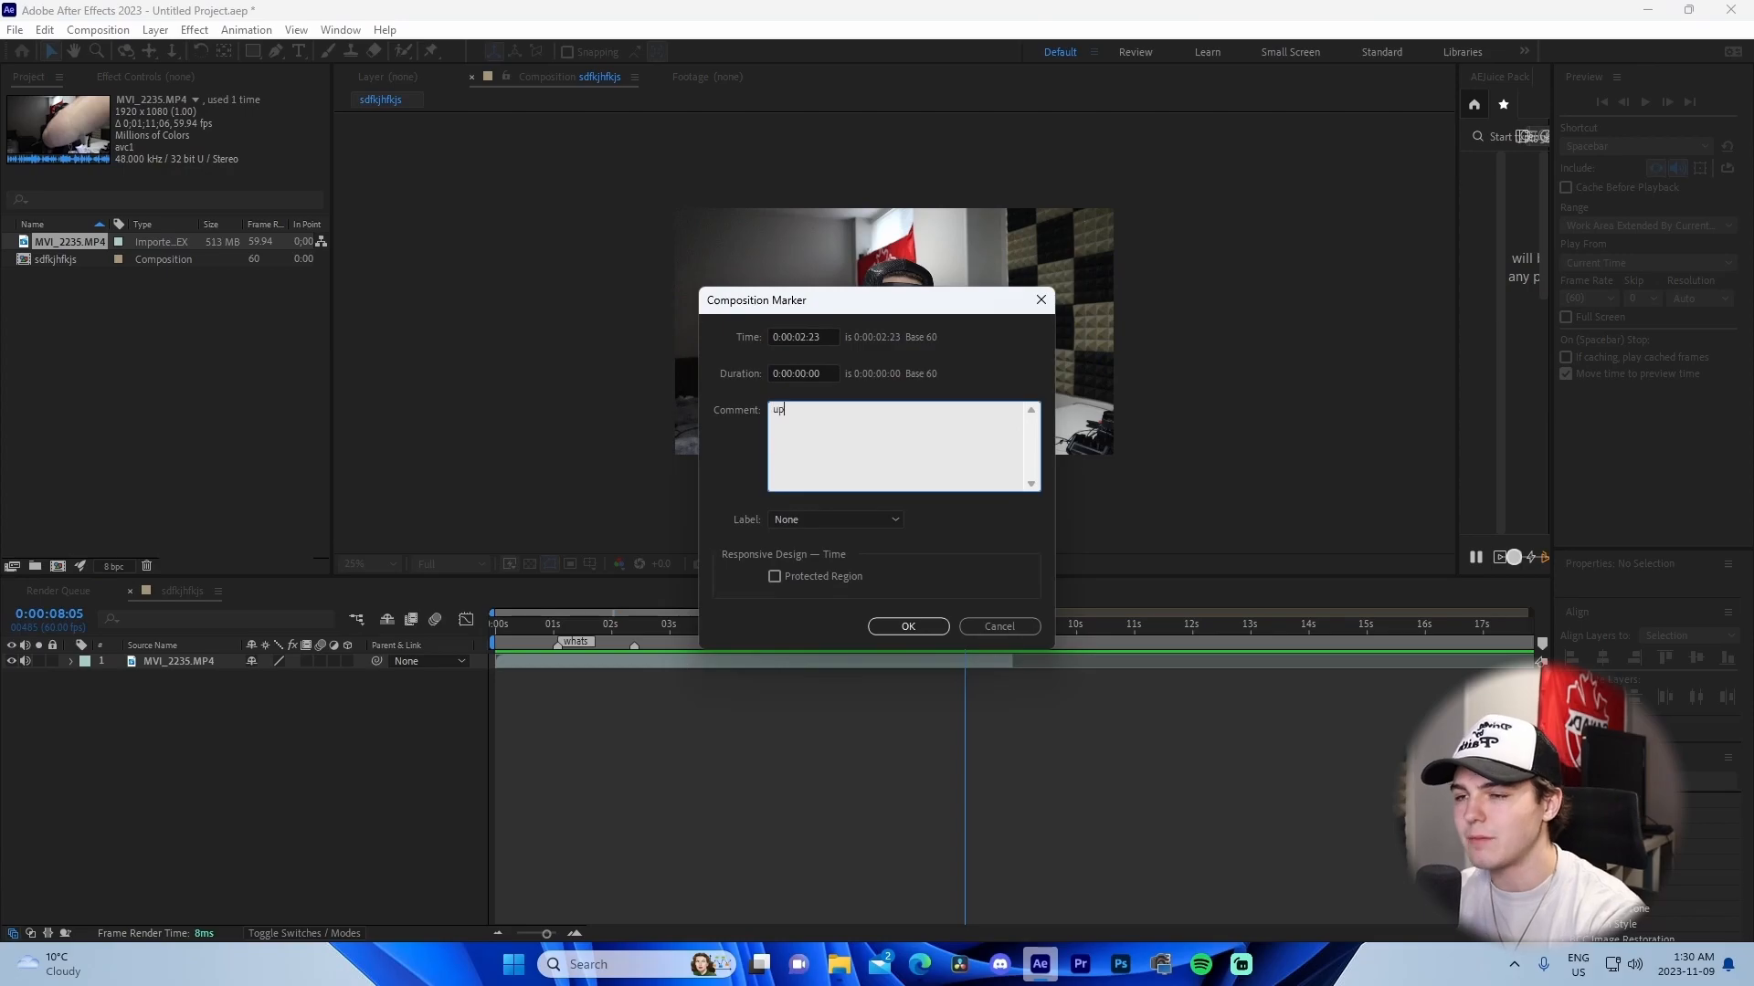
pyautogui.click(870, 627)
# Label the third composition marker with the comment "its" and the fourth with the speaker's first name.
pyautogui.doubleClick(773, 647)
pyautogui.write('its')
pyautogui.click(909, 628)
pyautogui.rightClick(913, 649)
pyautogui.click(959, 659)
pyautogui.write('josh')
pyautogui.click(904, 623)
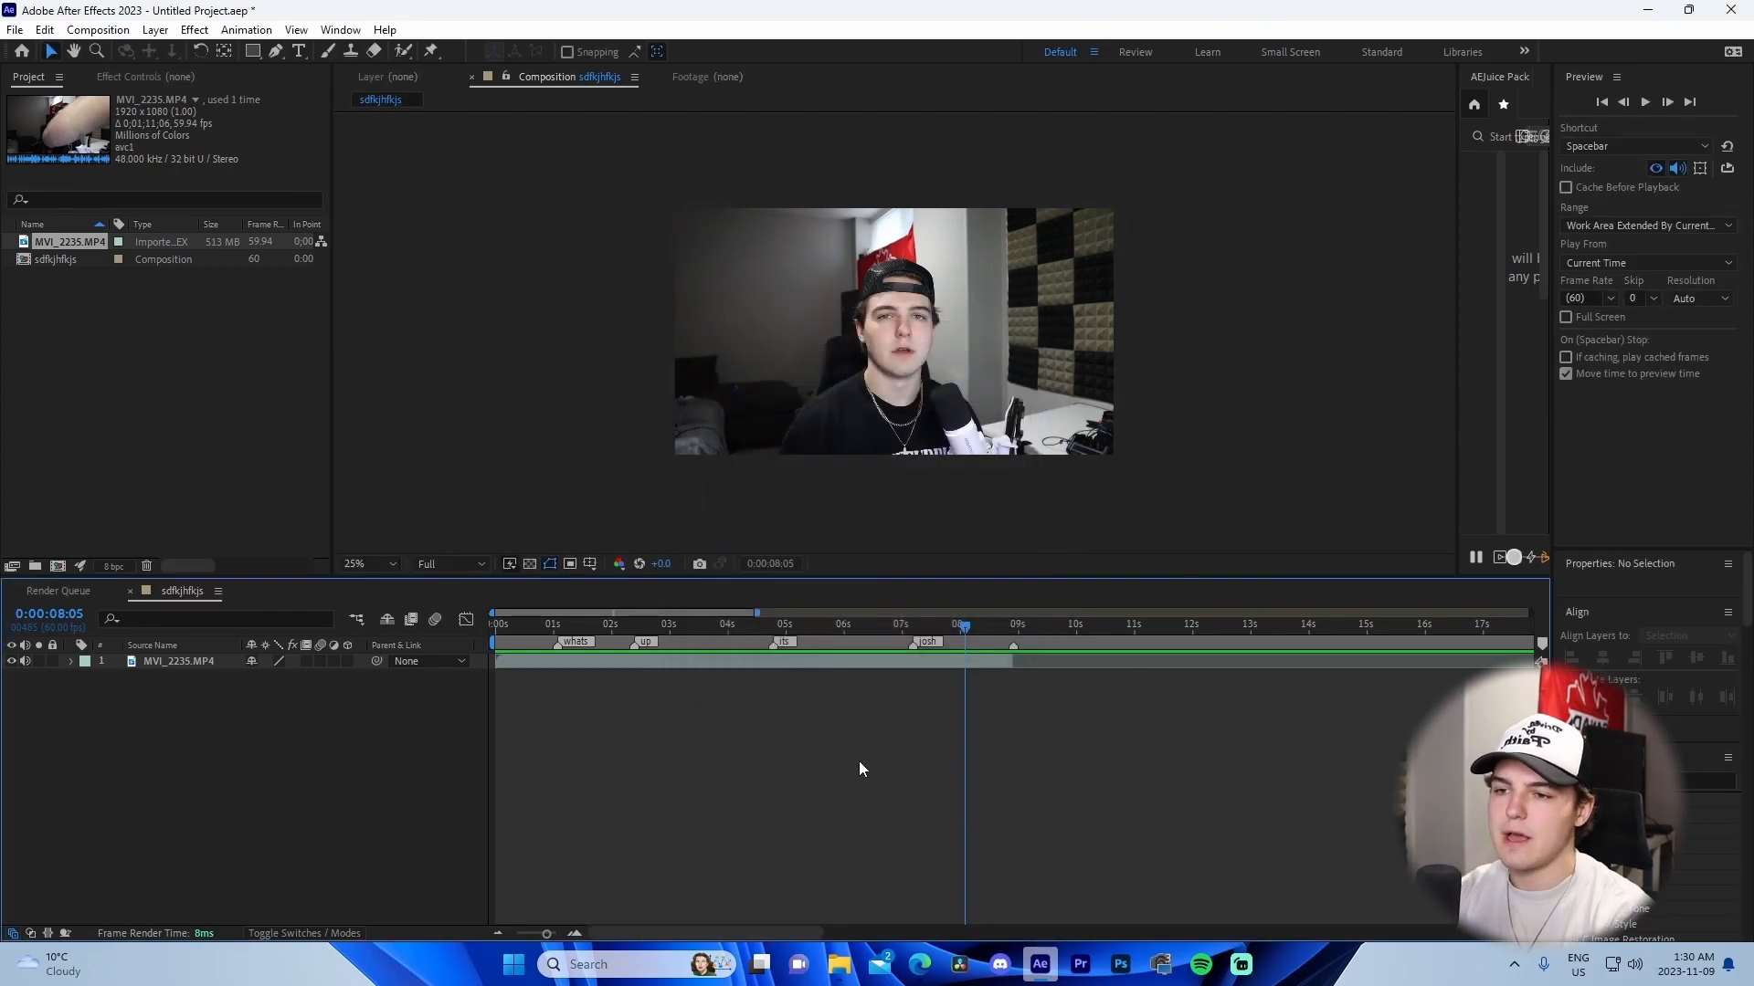
# Create a text layer reading "THIS" over the lower part of the frame, below the speaker's face.
pyautogui.moveTo(621, 628); pyautogui.dragTo(516, 654)
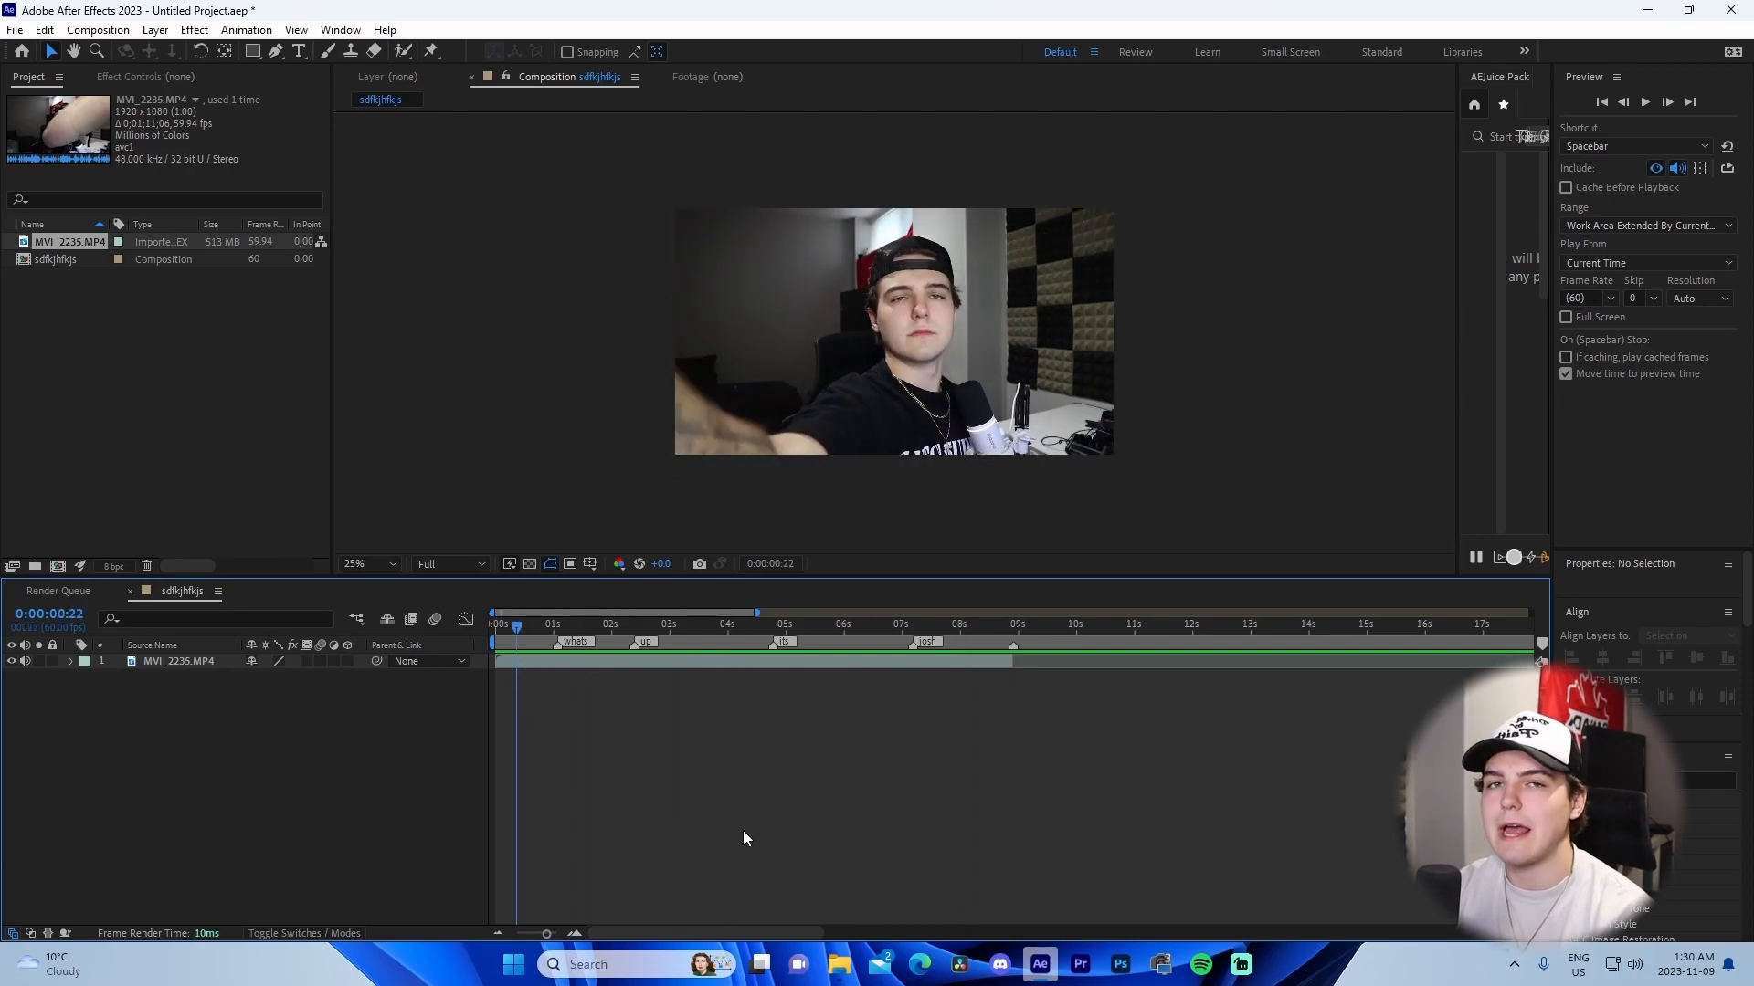
pyautogui.press('=')
pyautogui.moveTo(649, 873); pyautogui.dragTo(673, 872)
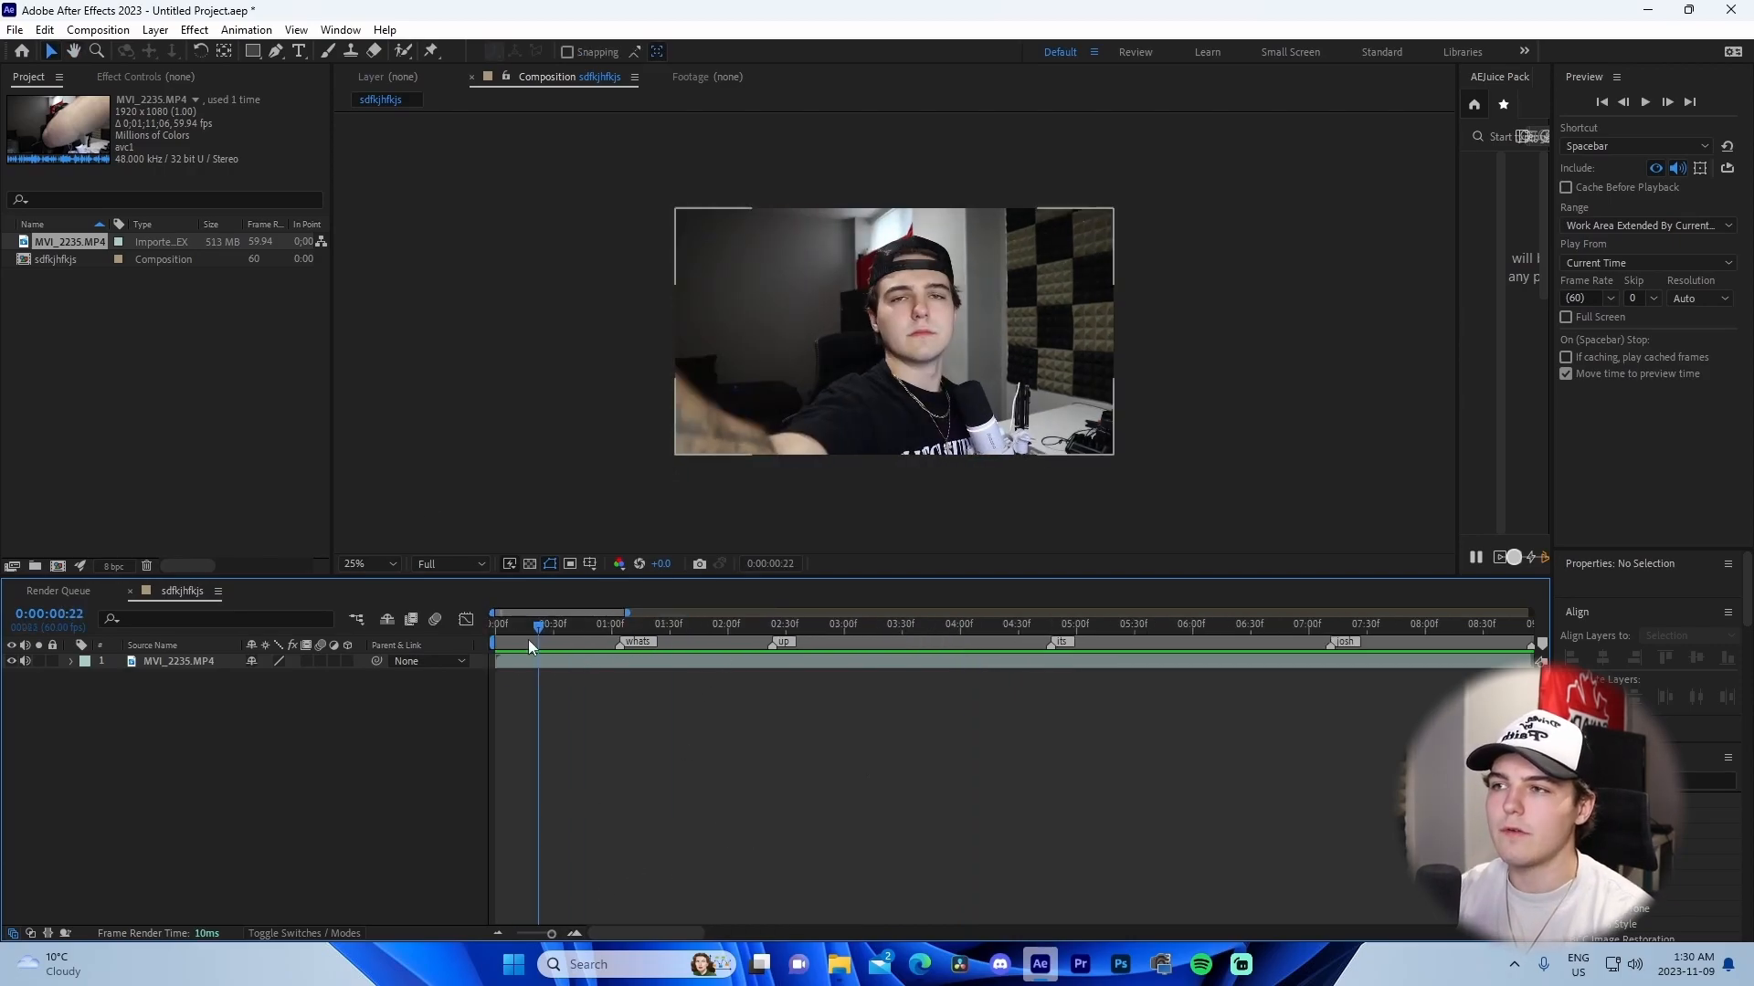
pyautogui.click(298, 50)
pyautogui.click(856, 409)
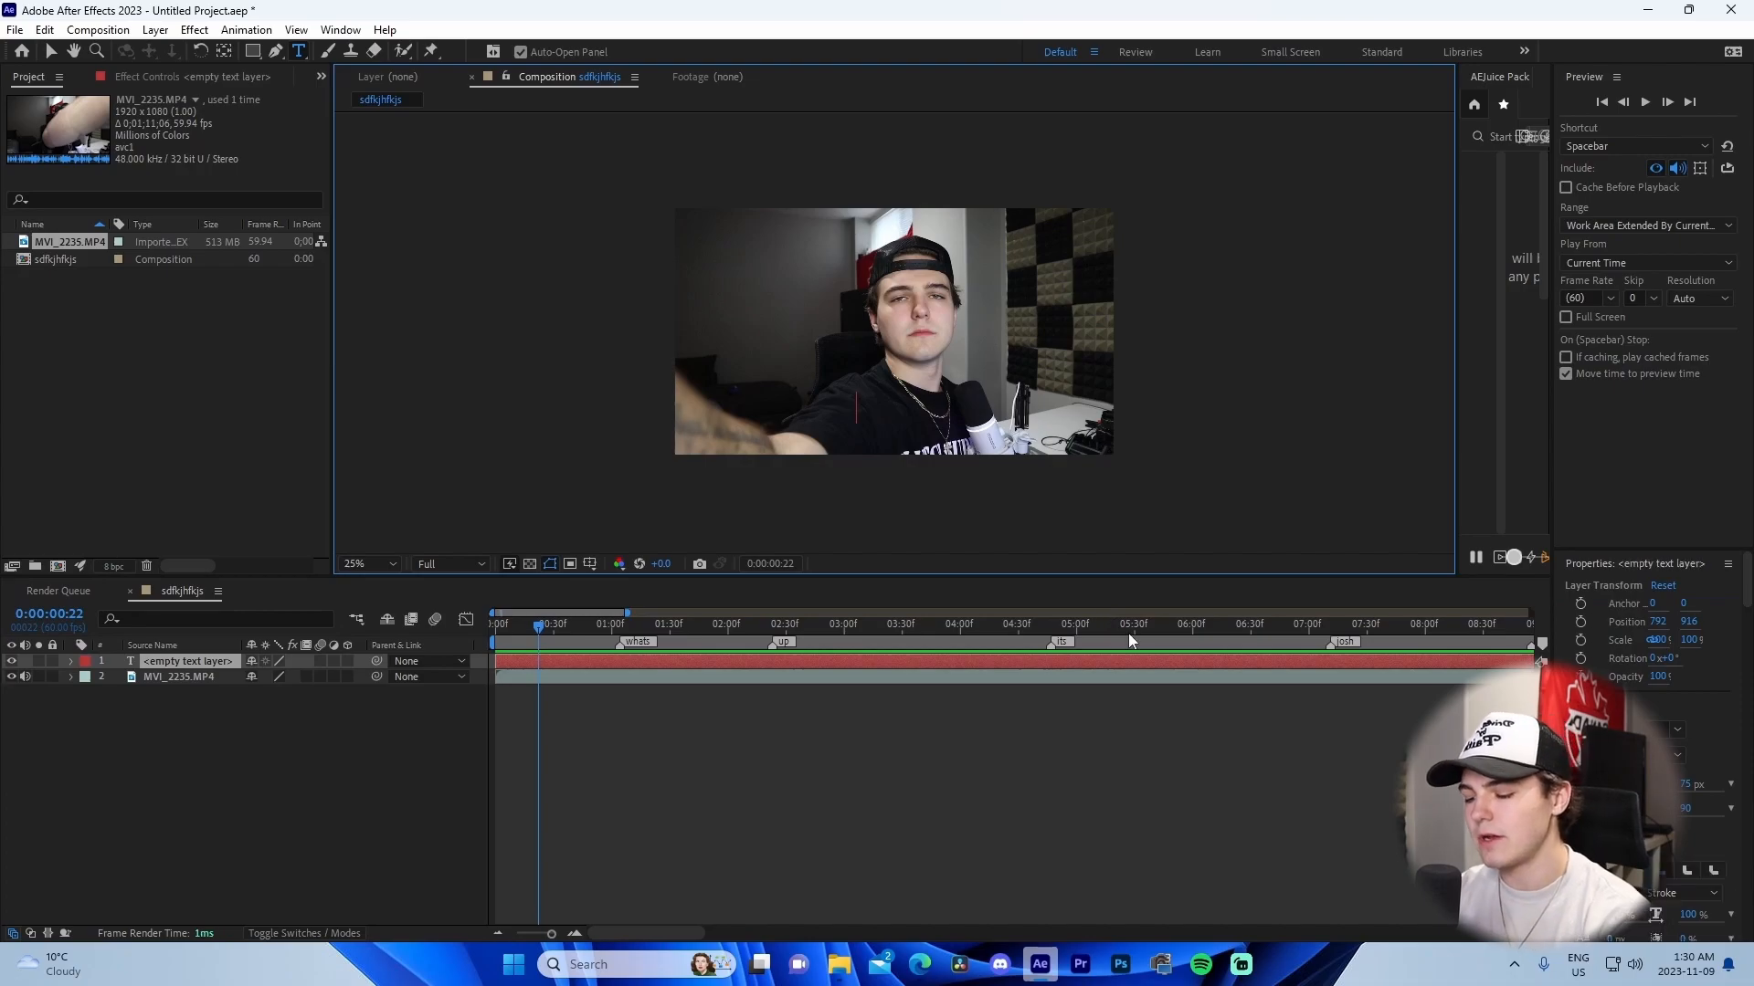
pyautogui.write('THIS')
pyautogui.click(1014, 683)
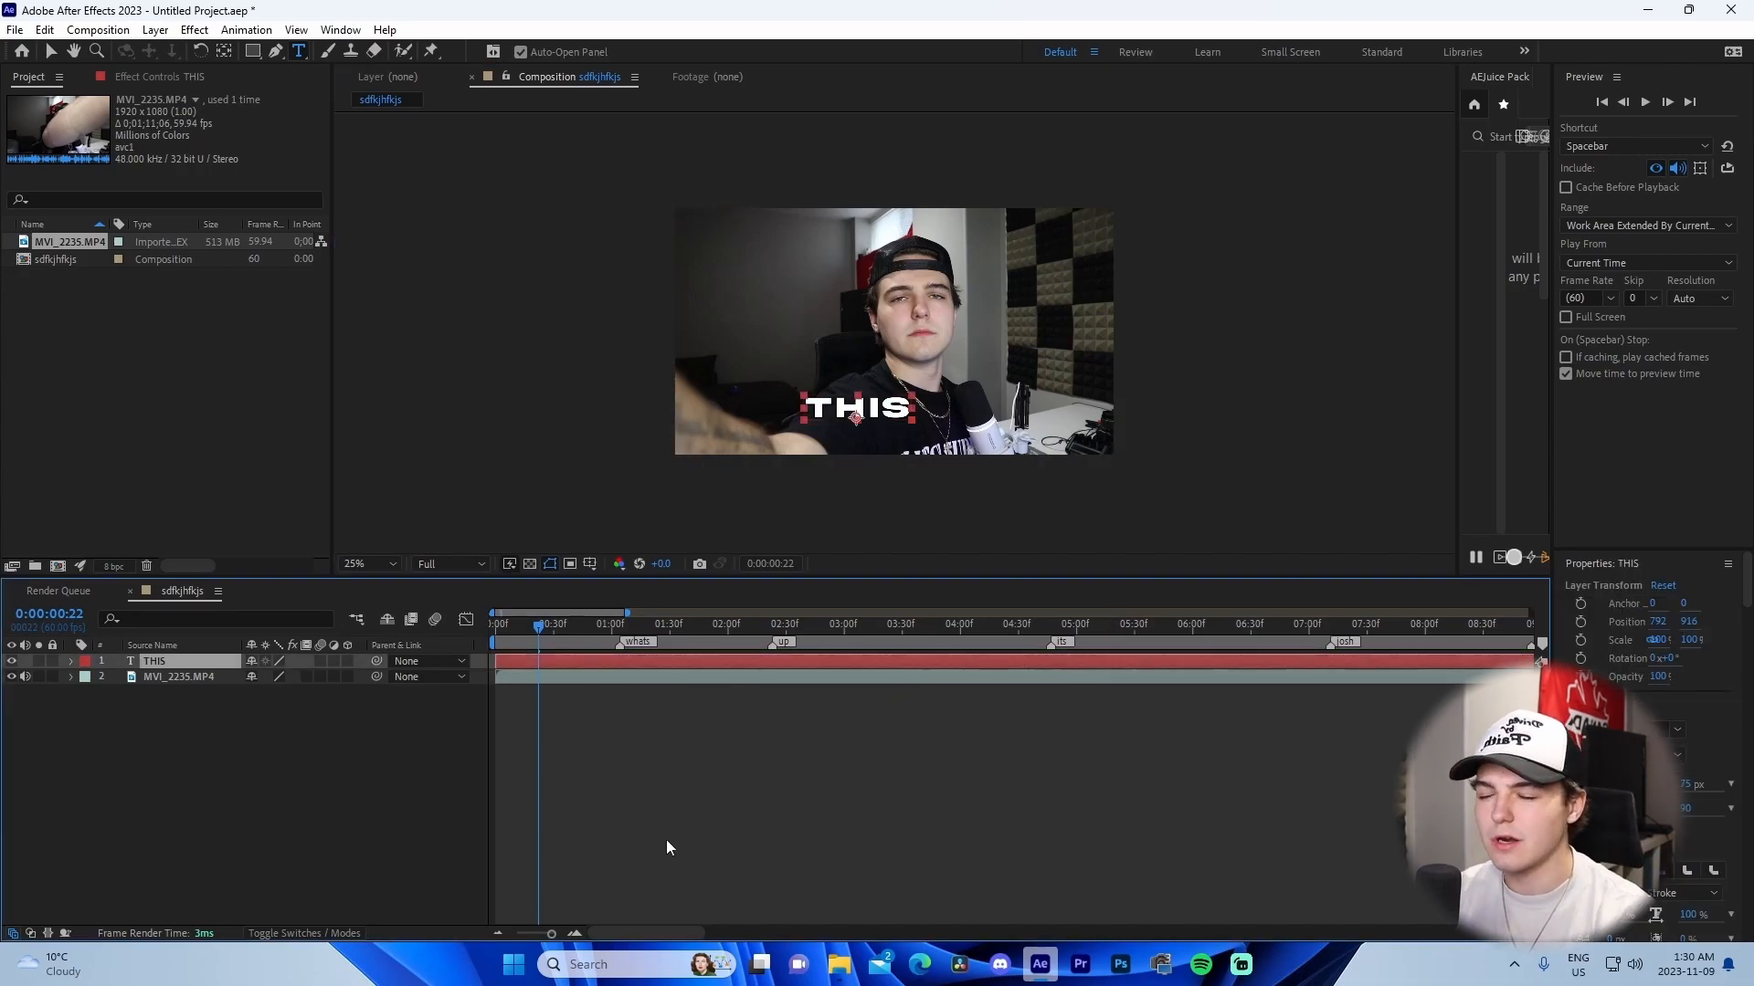
# Bring up the Align panel for positioning the "THIS" text layer.
pyautogui.click(501, 933)
pyautogui.scroll(-3, 1714, 836)
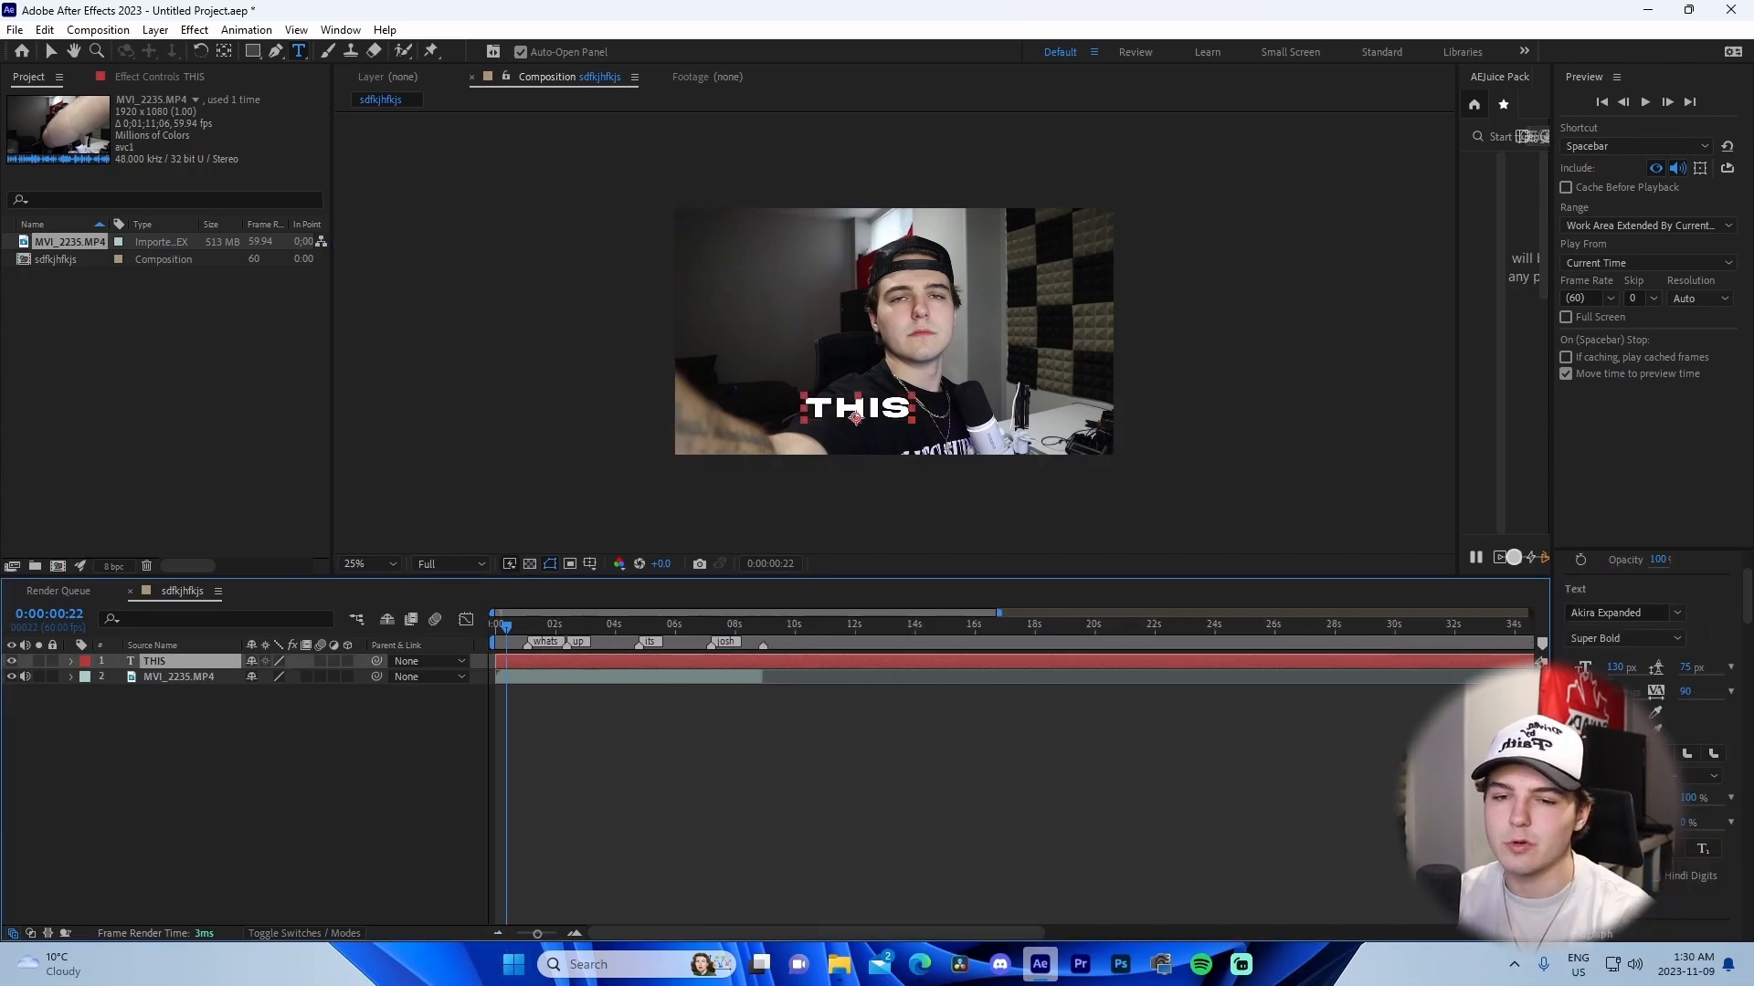
pyautogui.scroll(-4, 1714, 835)
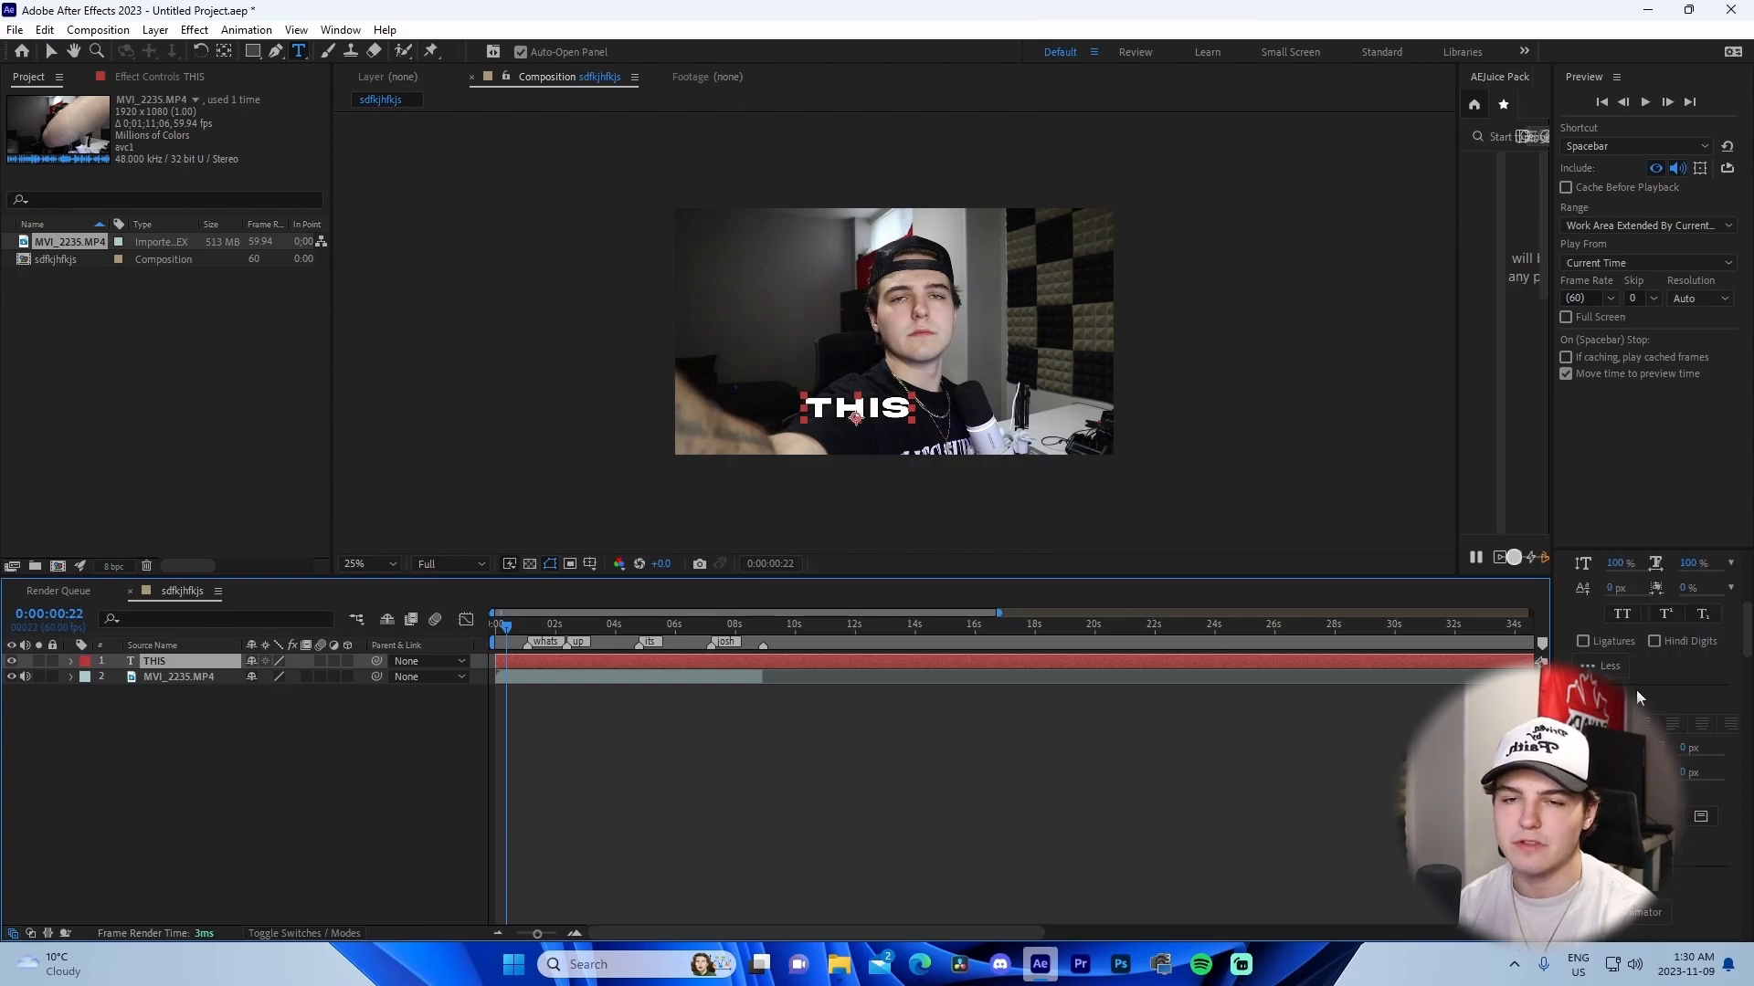
pyautogui.scroll(-3, 1644, 640)
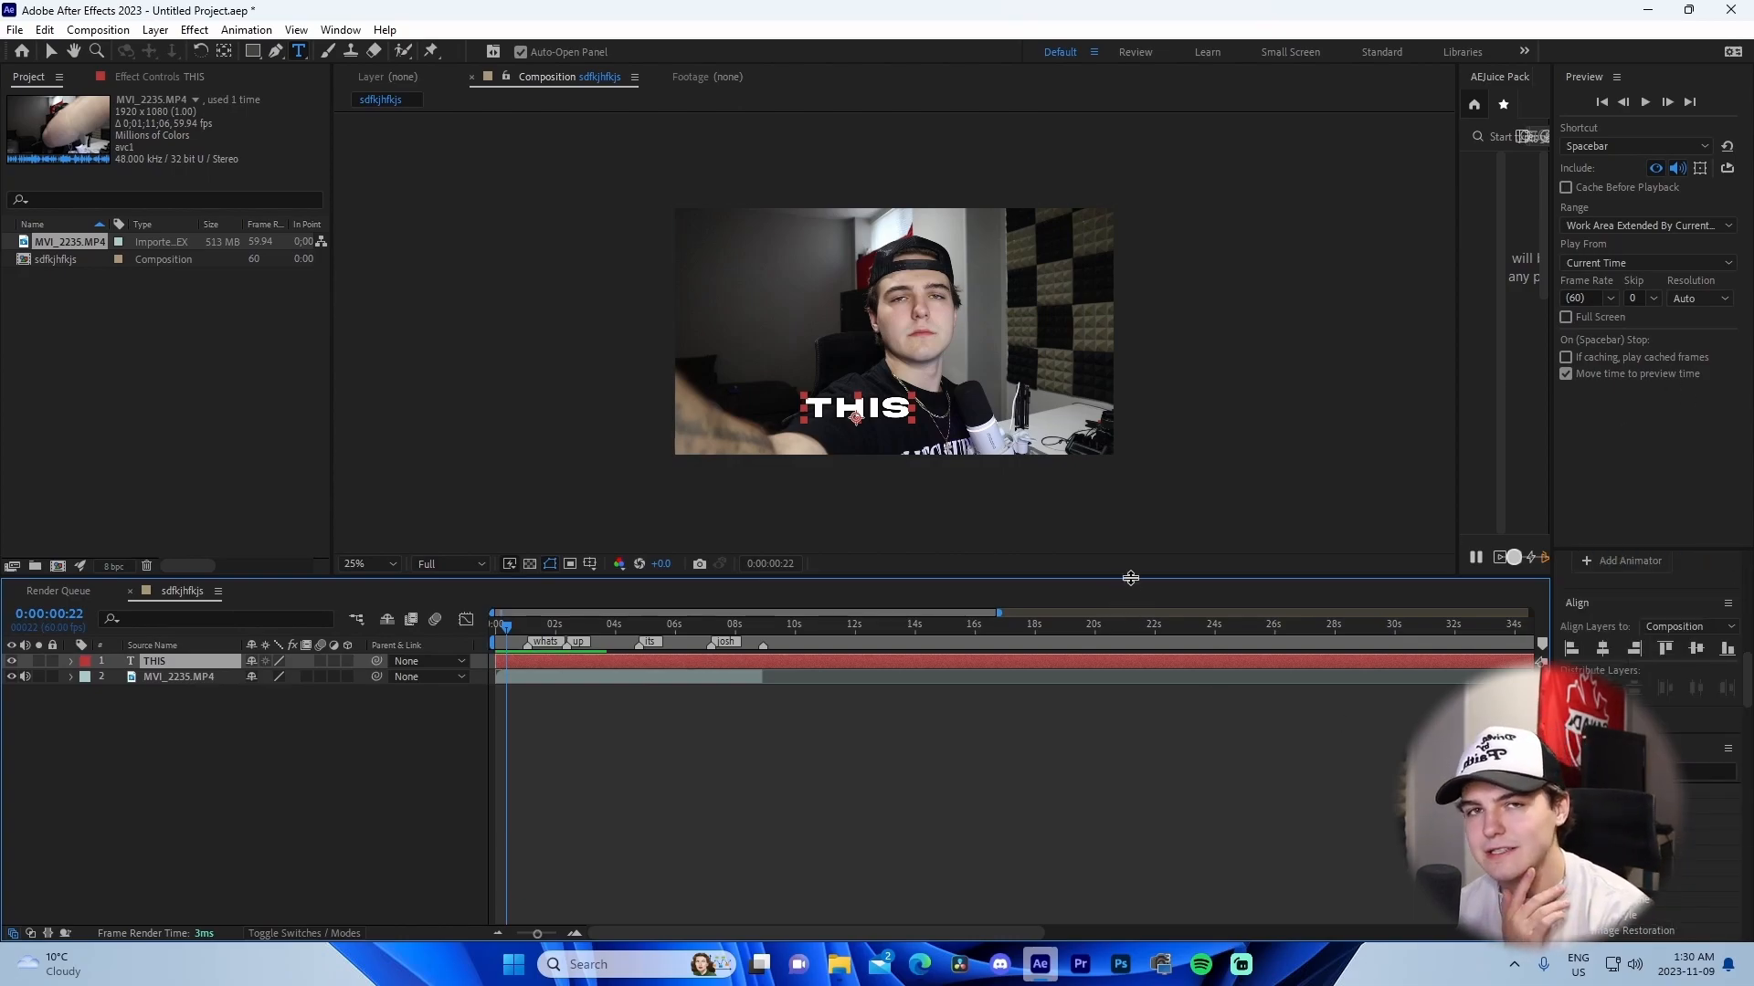
pyautogui.click(338, 31)
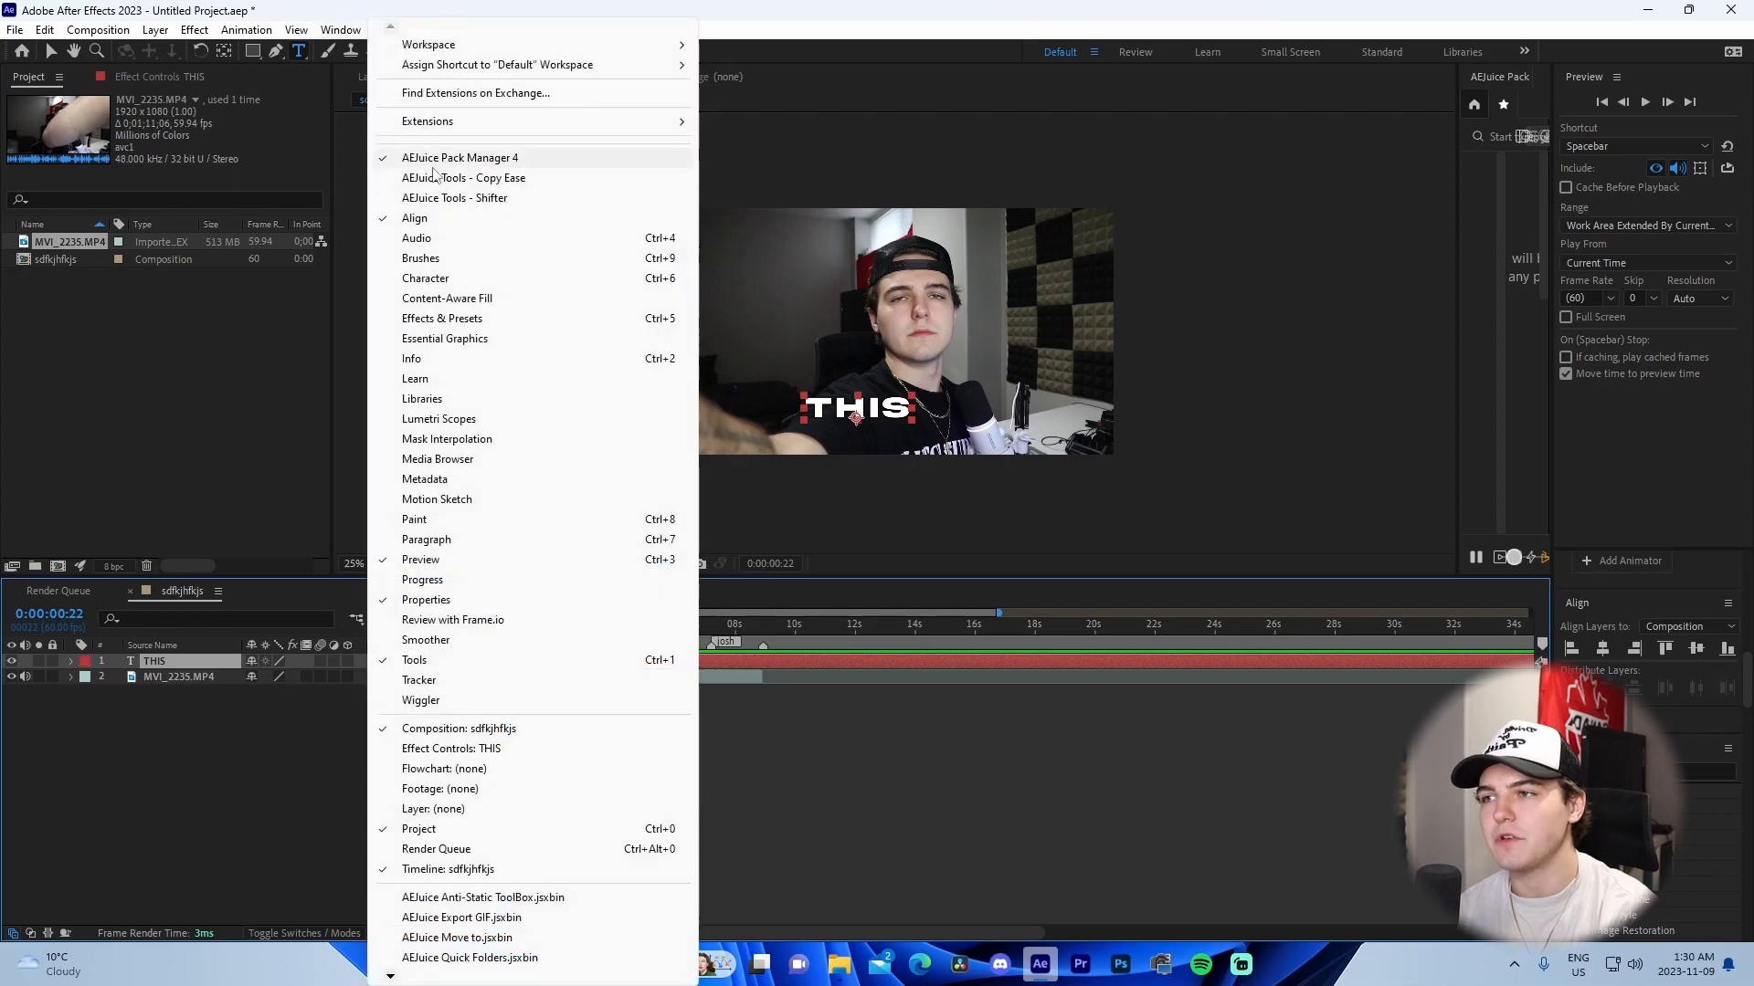
pyautogui.click(424, 203)
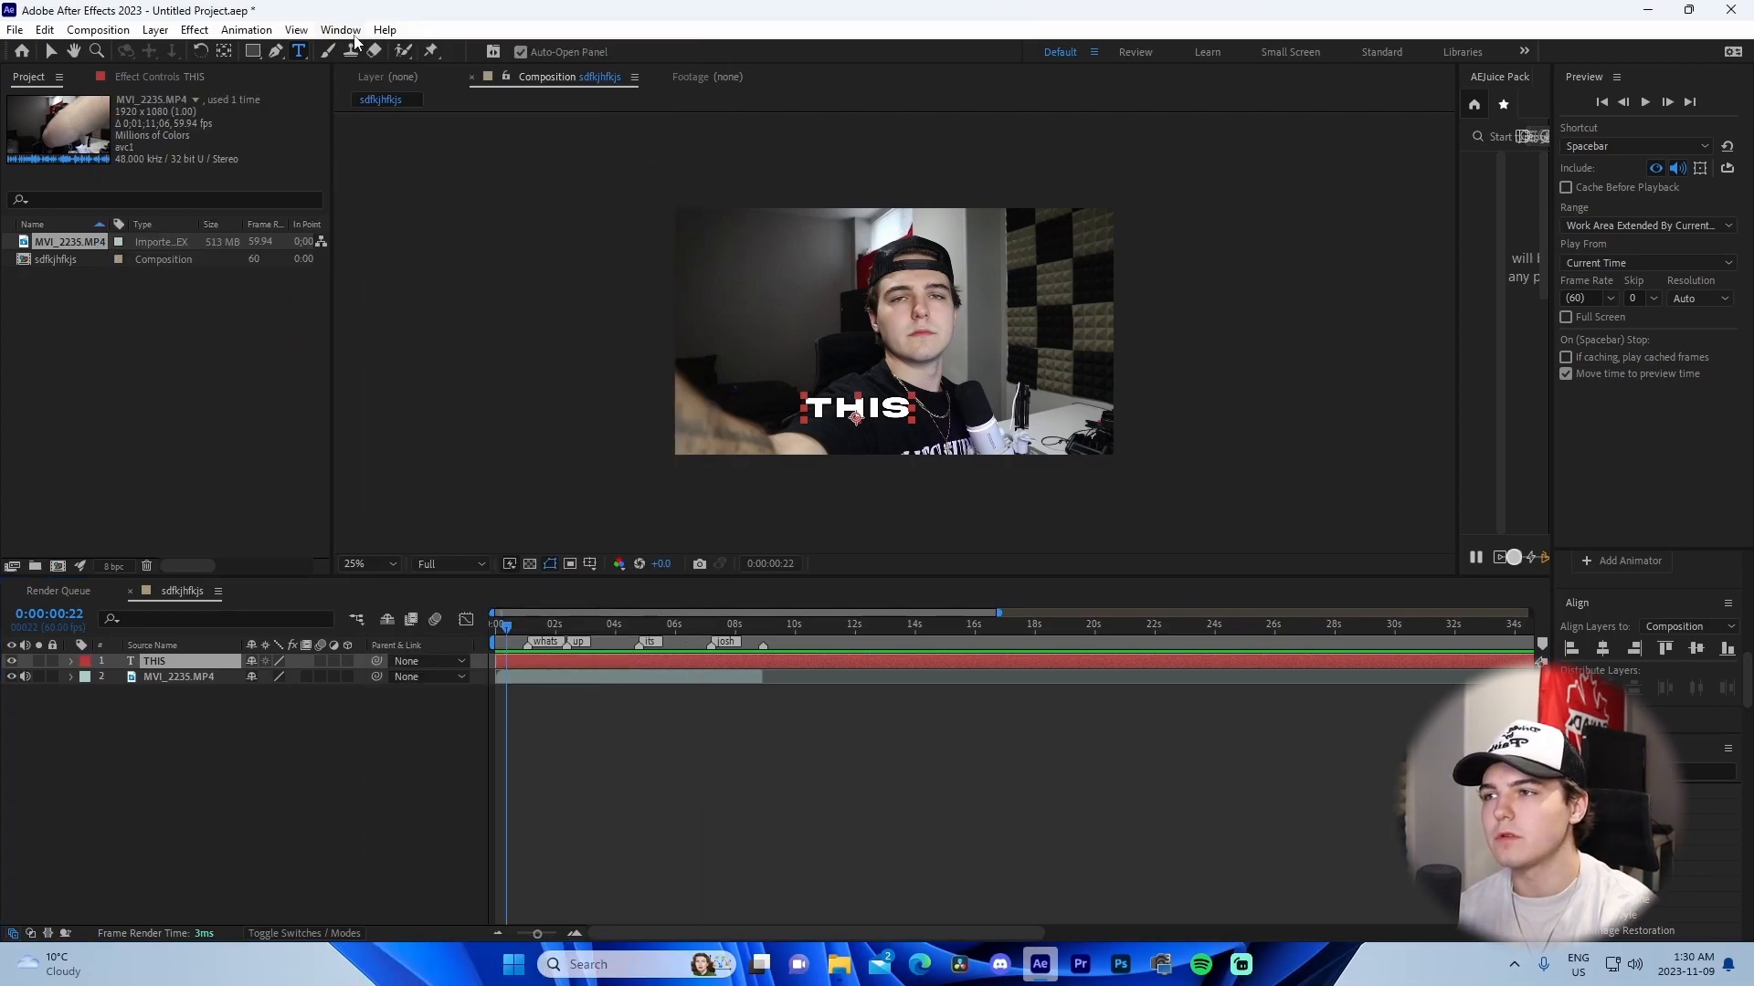
pyautogui.click(353, 38)
pyautogui.click(416, 218)
pyautogui.click(351, 33)
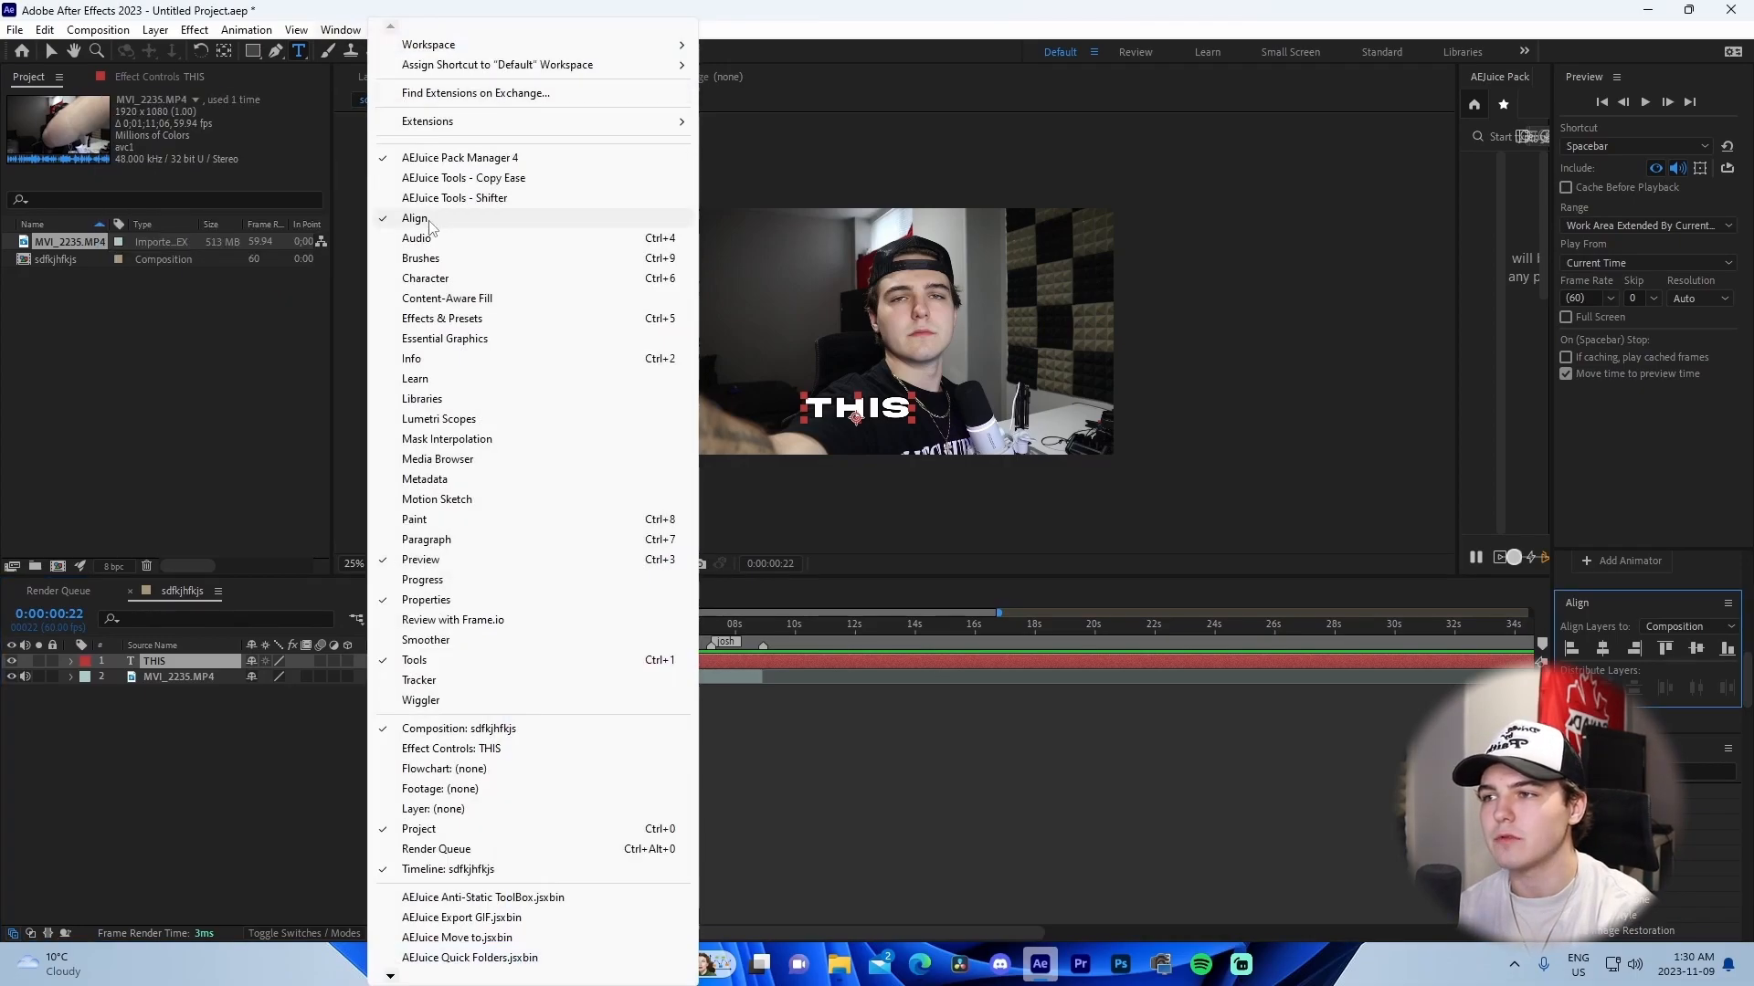
pyautogui.click(429, 224)
# Center the "THIS" text layer horizontally in the composition.
pyautogui.scroll(-3, 1683, 699)
pyautogui.scroll(15, 1685, 698)
pyautogui.click(1606, 659)
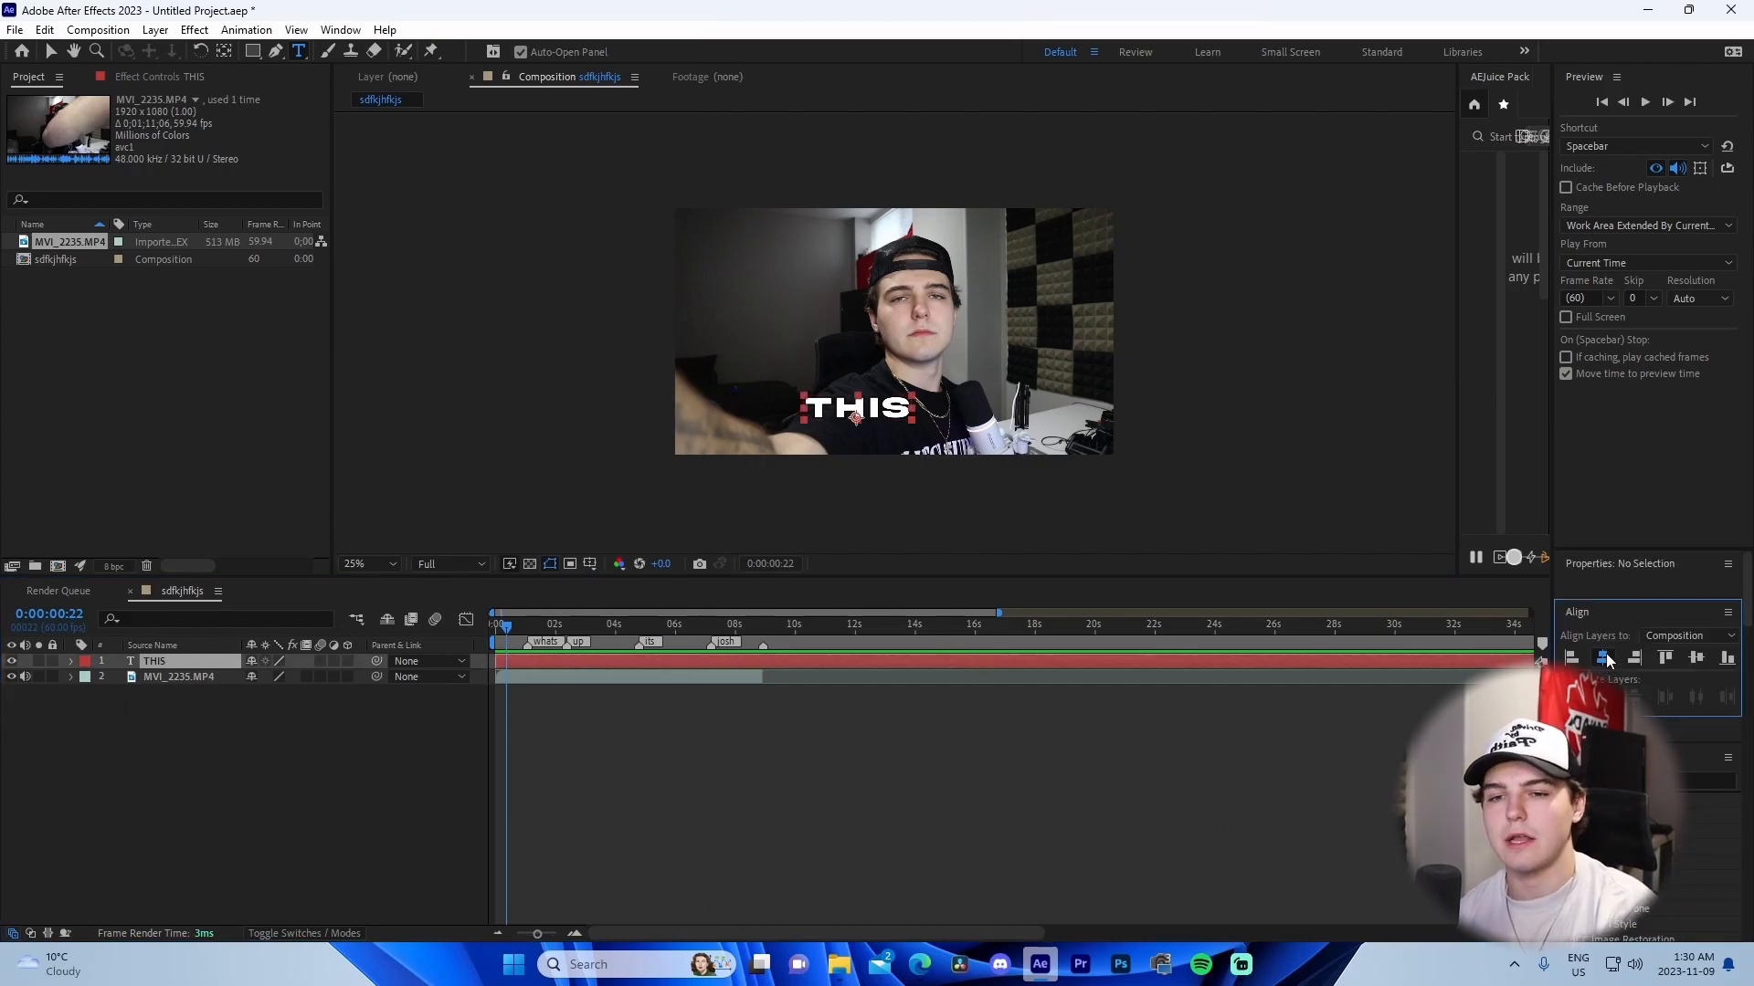
pyautogui.click(923, 702)
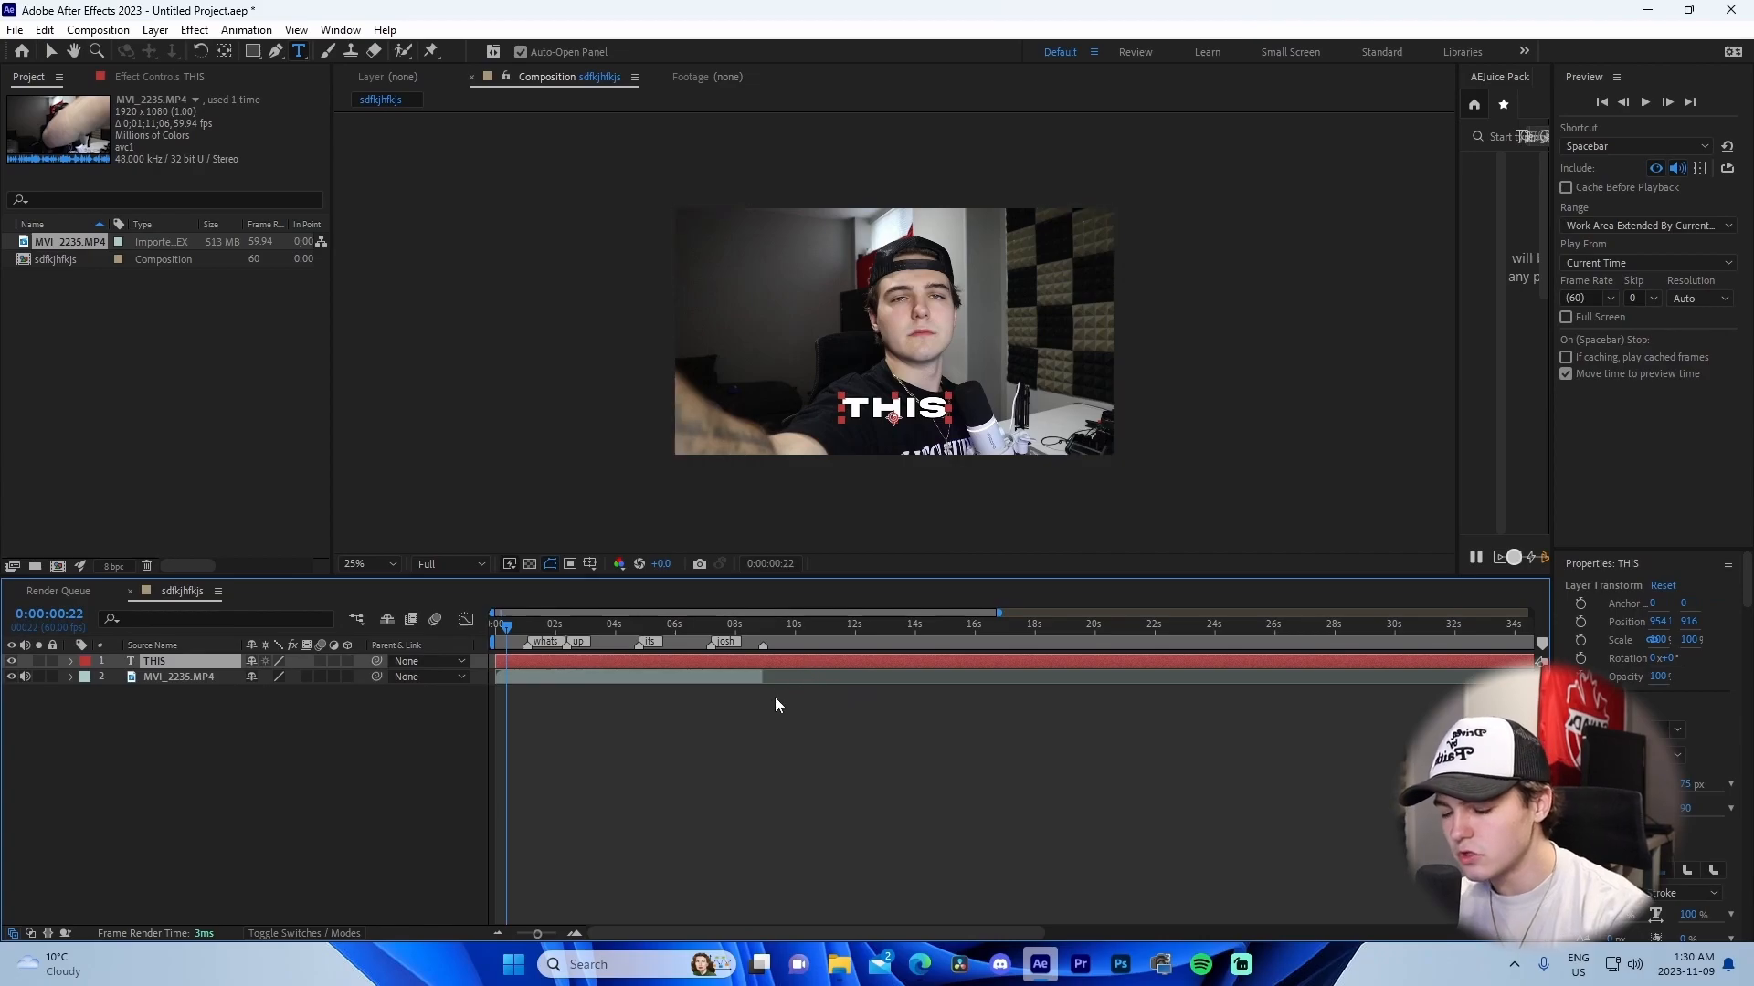
# Lower the "THIS" text layer toward the frame's bottom edge, setting its Y position to 1023.
pyautogui.press('p')
pyautogui.moveTo(289, 676); pyautogui.dragTo(386, 677)
pyautogui.click(705, 717)
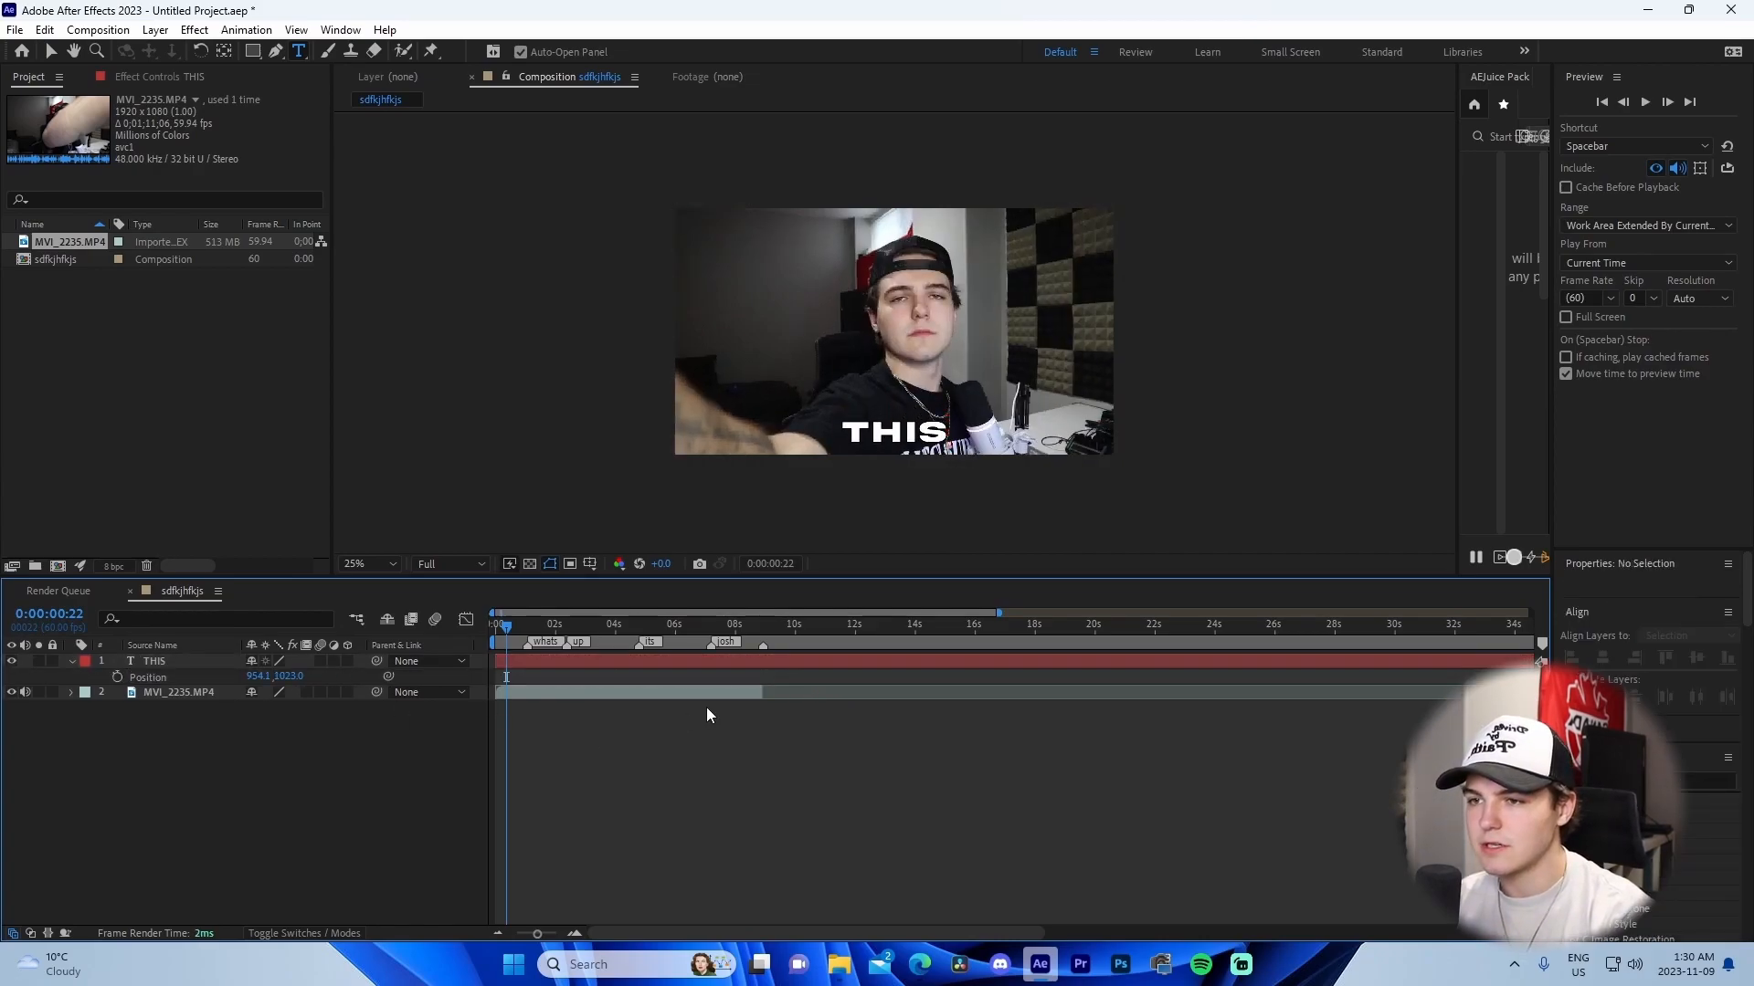
# Enlarge the Properties panel and set the font size of the "THIS" text to 100 px.
pyautogui.click(784, 661)
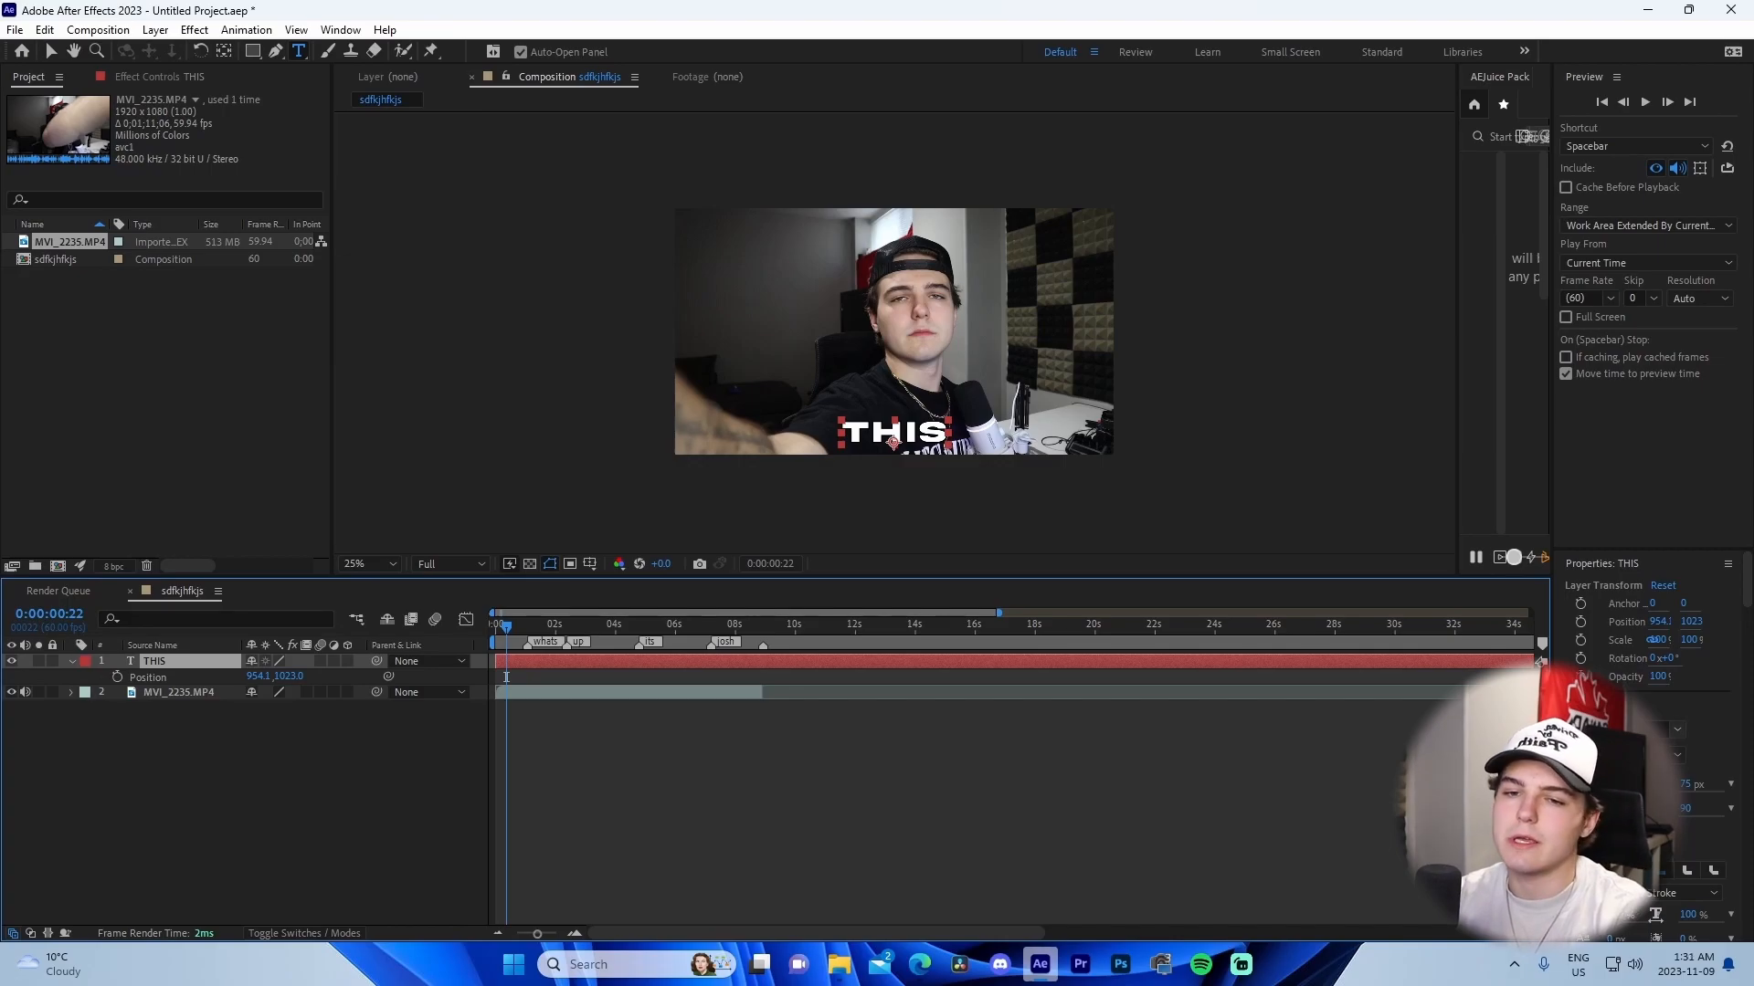
pyautogui.scroll(-5, 1702, 705)
pyautogui.scroll(2, 1712, 691)
pyautogui.click(1621, 634)
pyautogui.scroll(4, 1673, 623)
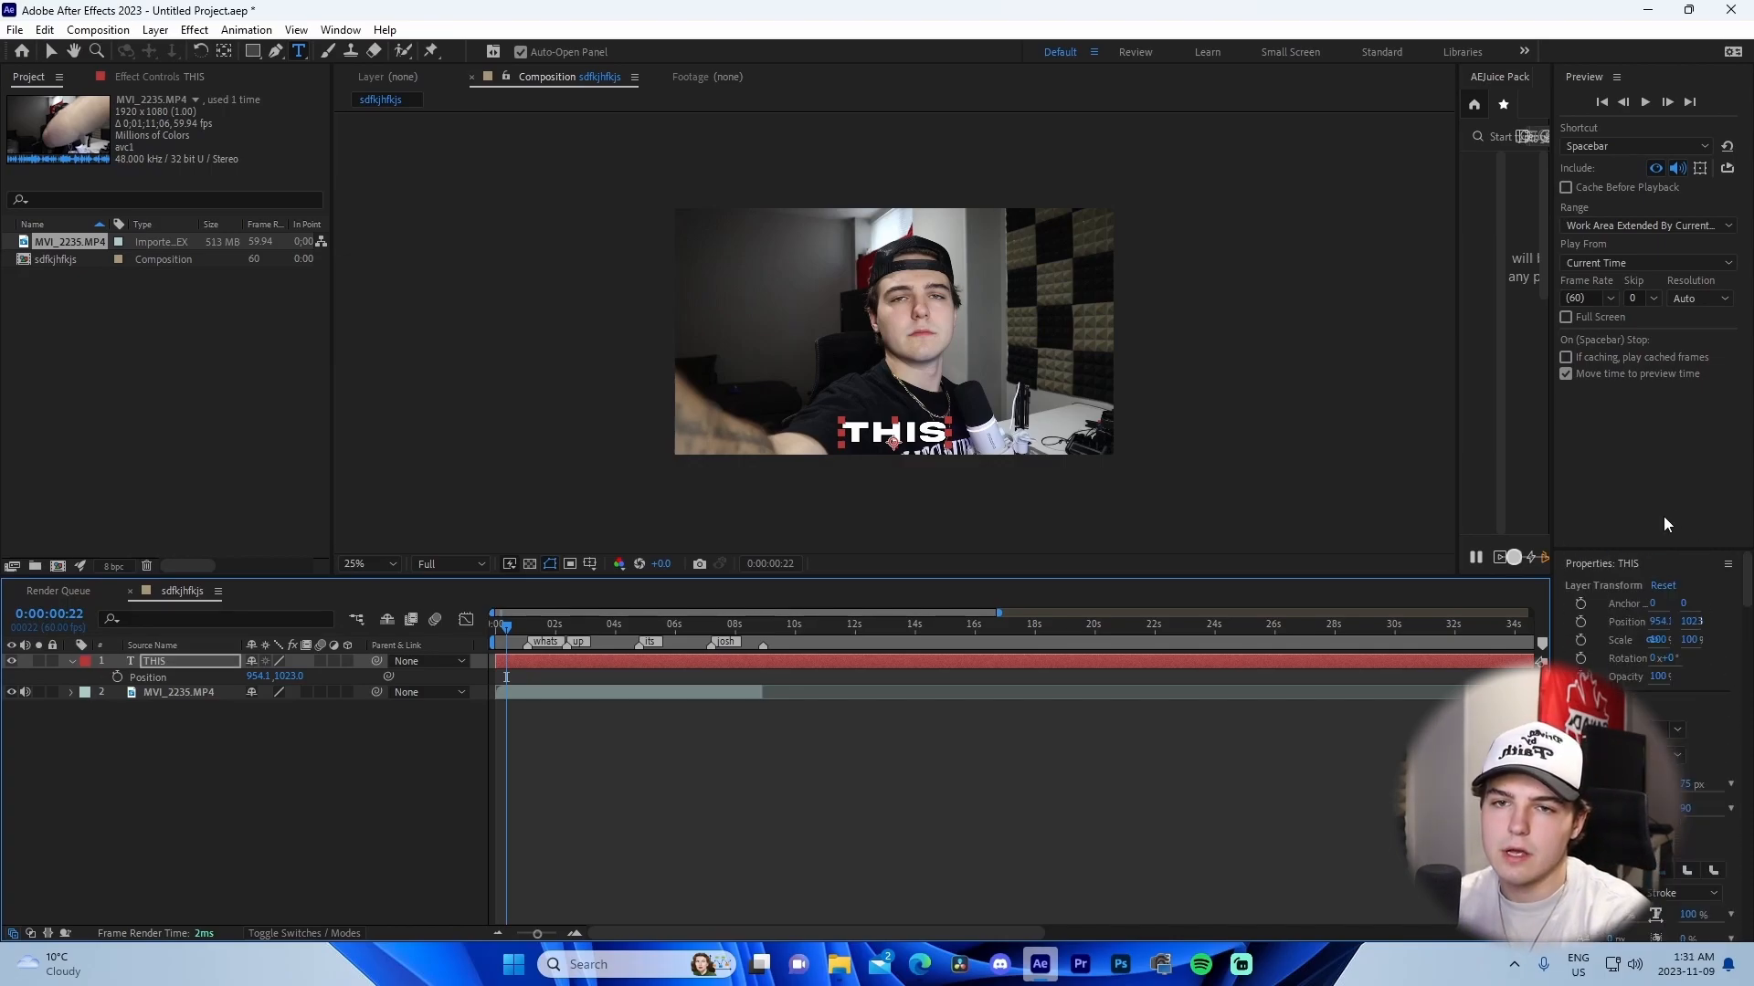
pyautogui.moveTo(1665, 548); pyautogui.dragTo(1664, 367)
pyautogui.click(1616, 600)
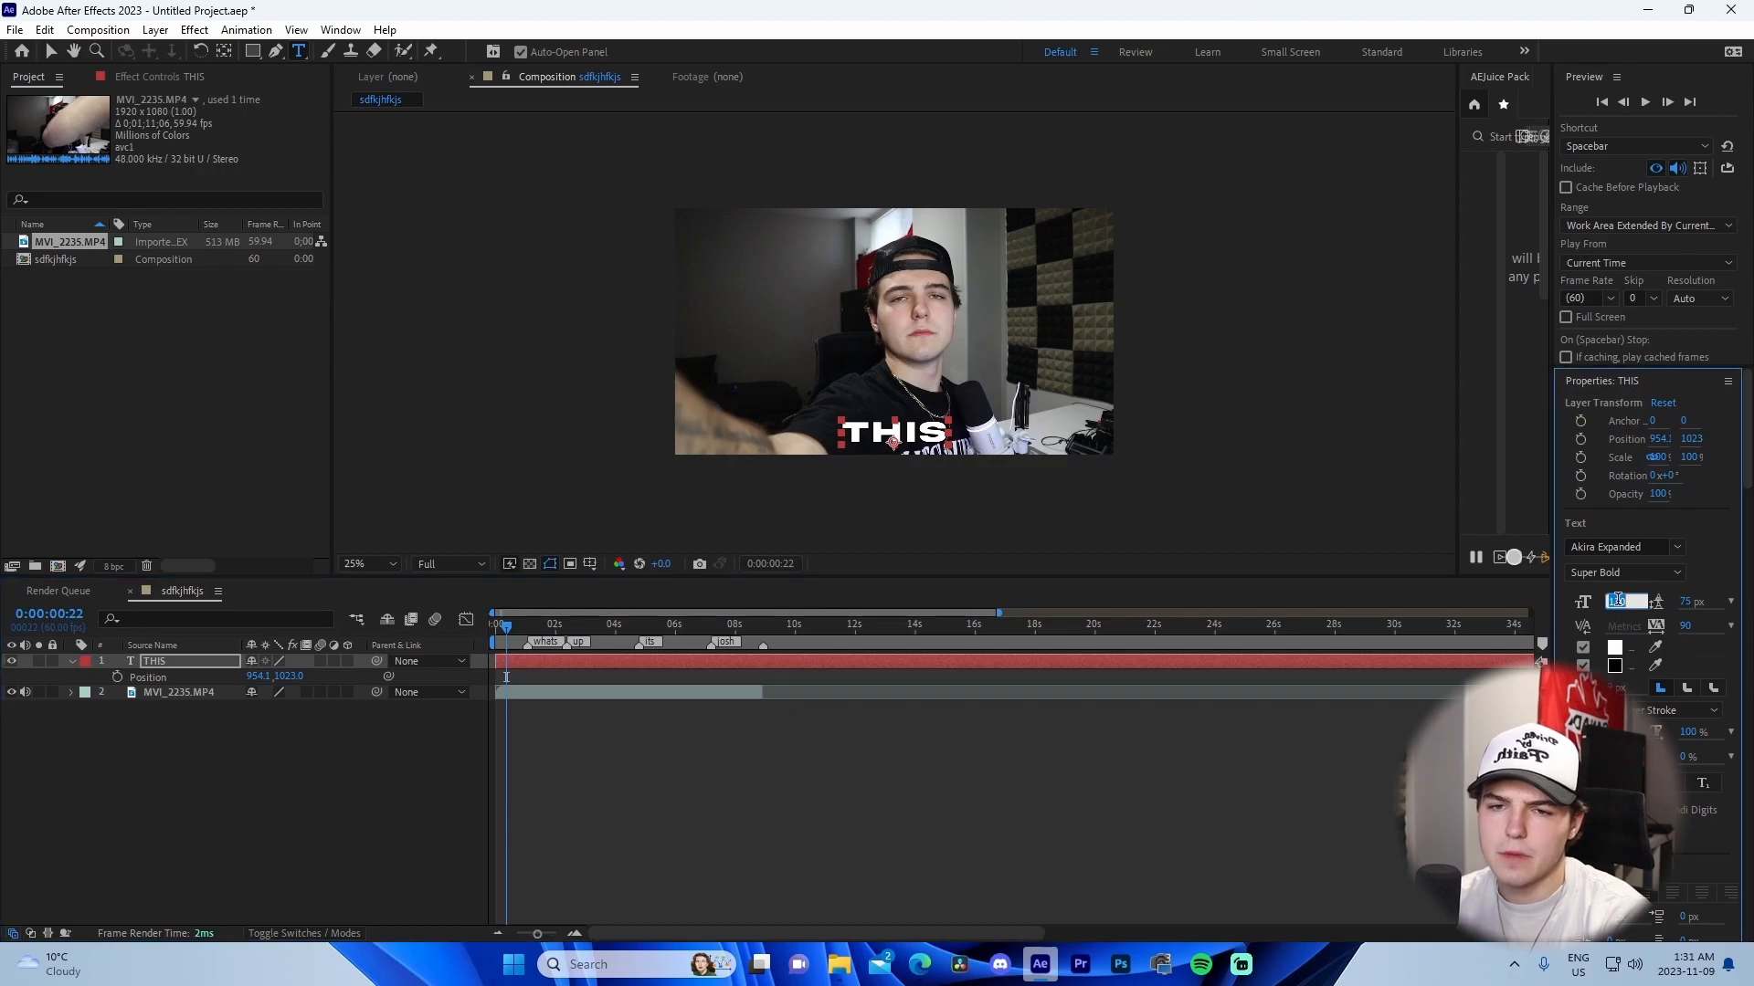
pyautogui.write('100')
pyautogui.press('Return')
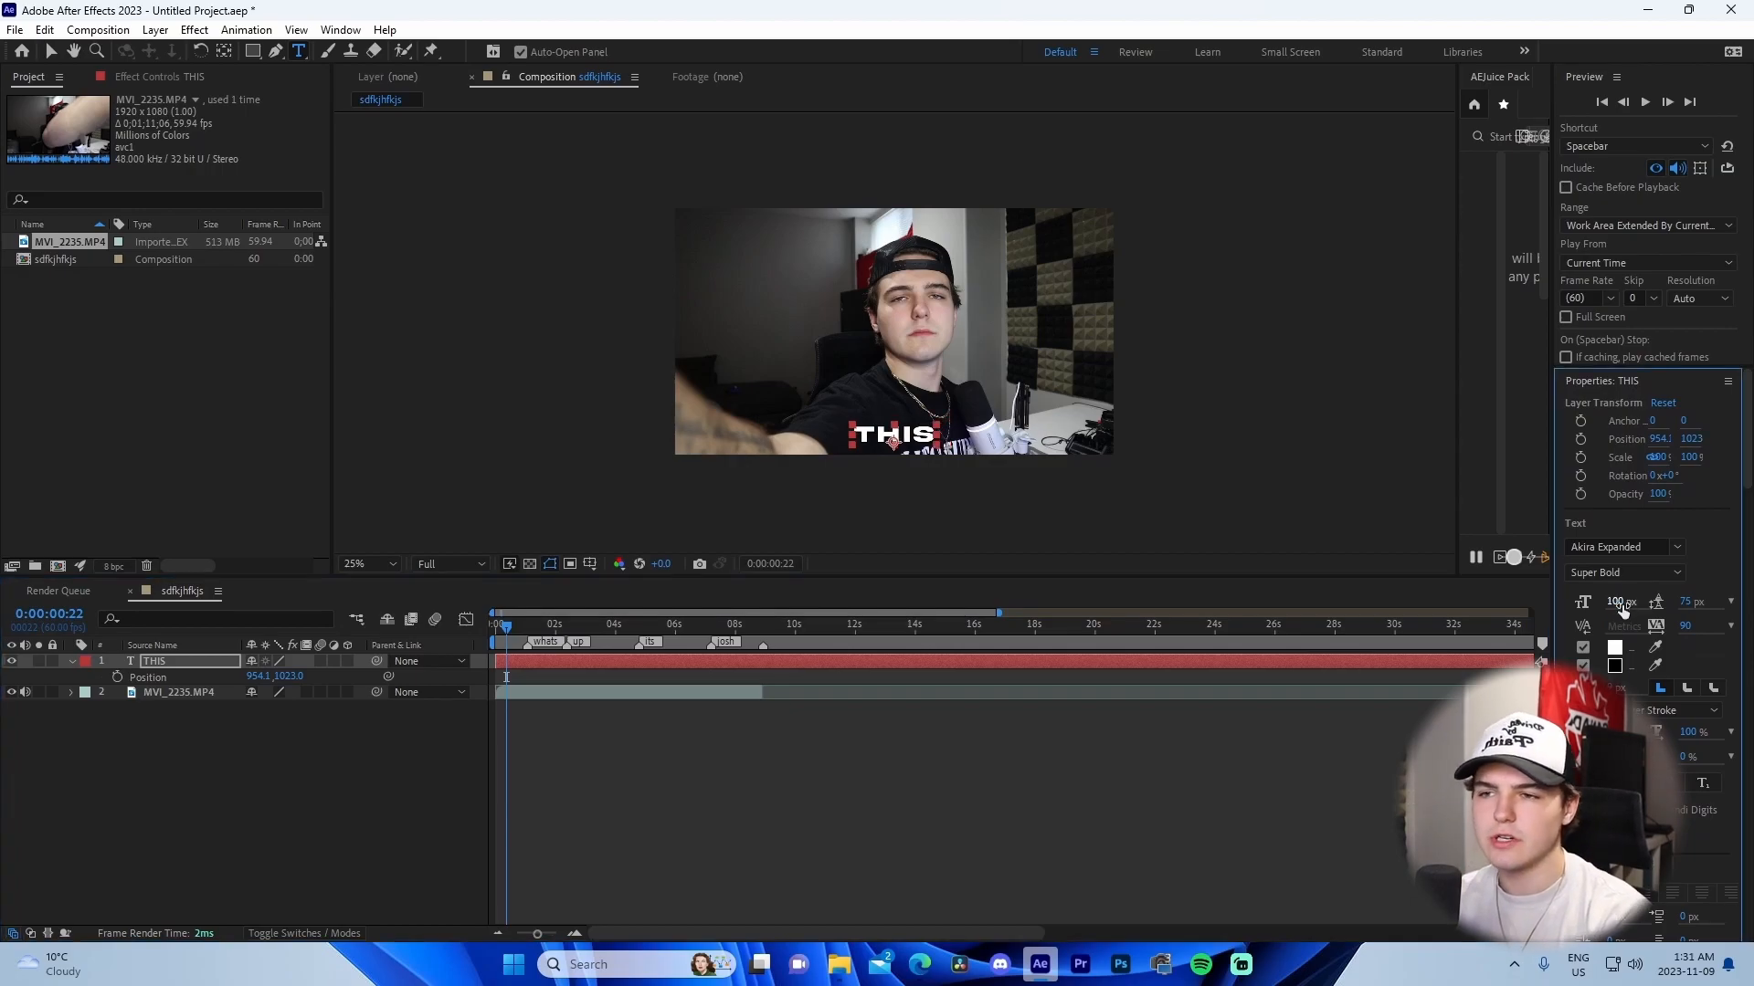
# Set the font size of the "THIS" text to 110 px.
pyautogui.click(1612, 600)
pyautogui.write('11')
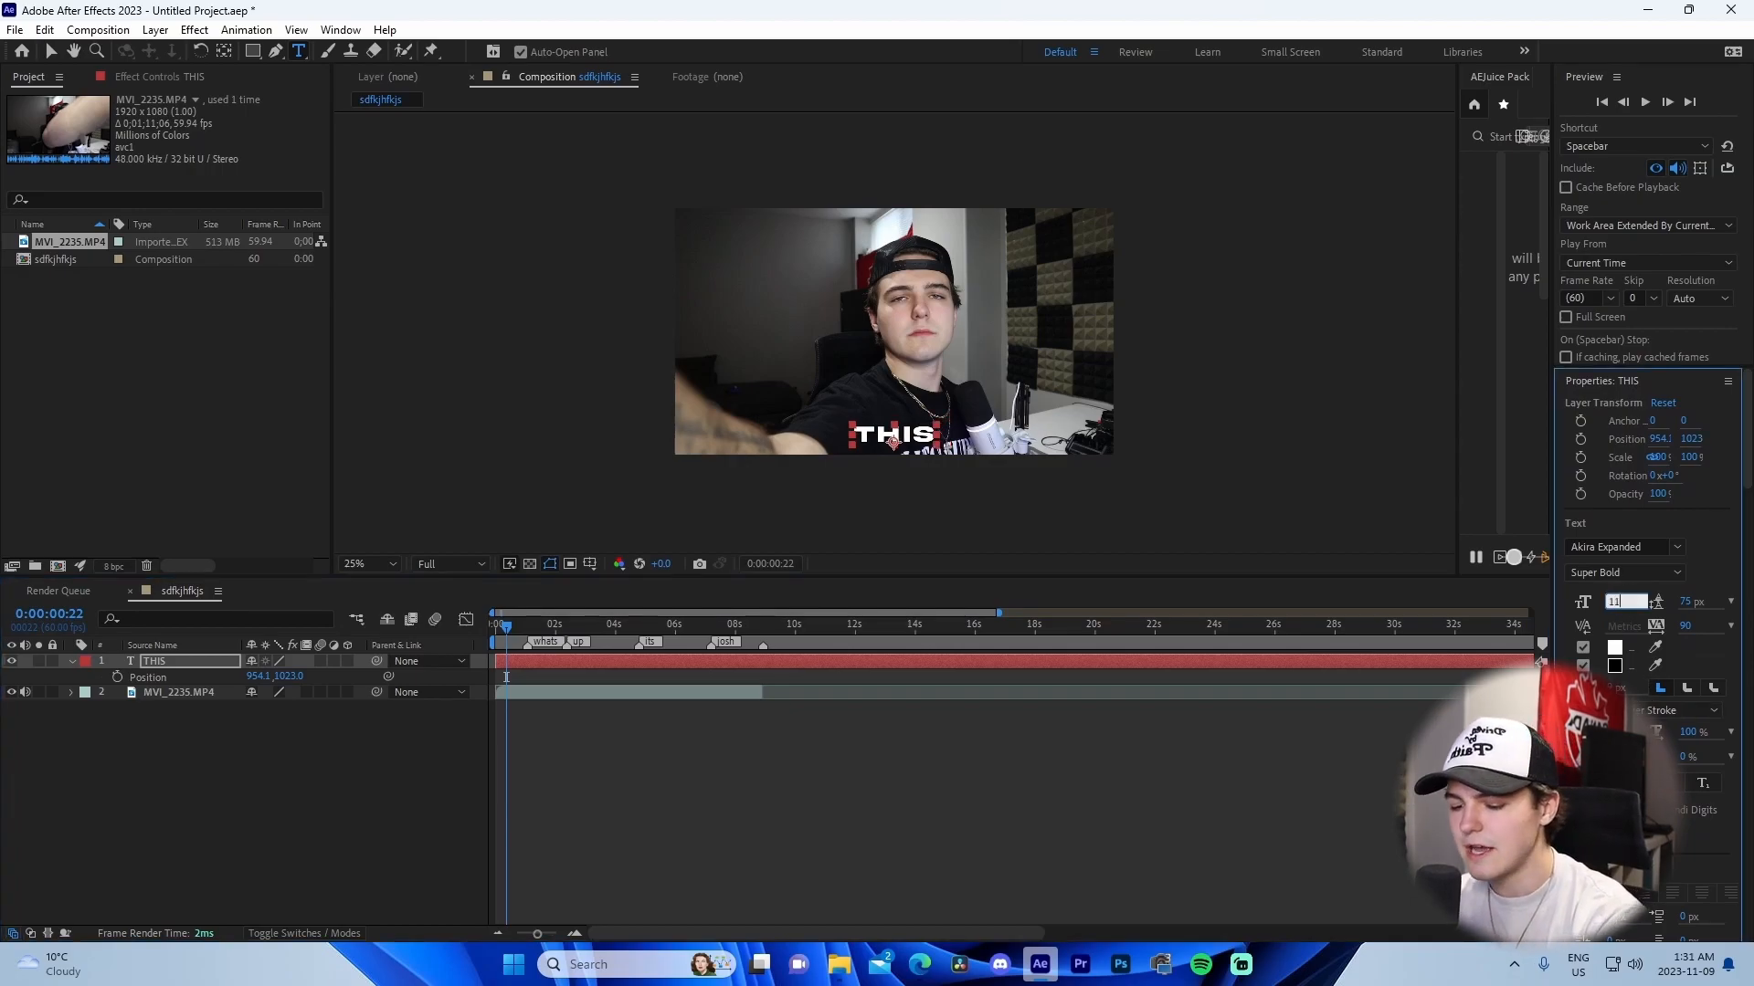
pyautogui.write('0')
pyautogui.press('Return')
pyautogui.click(1404, 680)
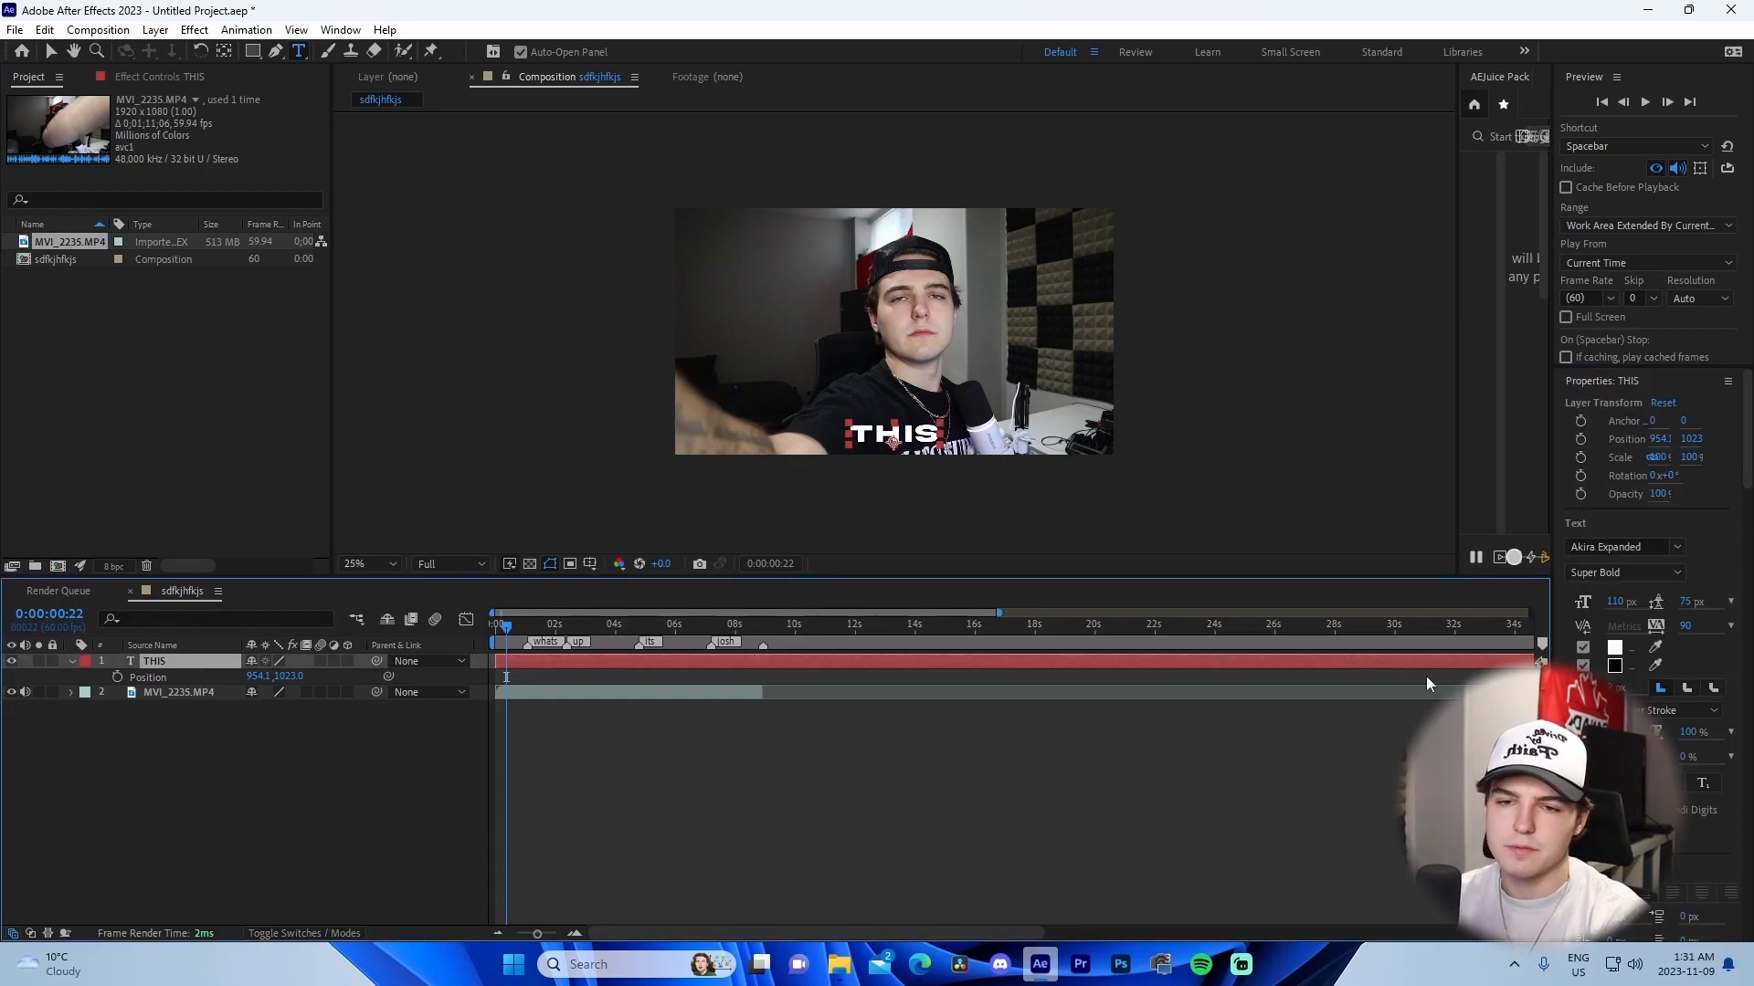
# Compare the "THIS" text with and without its black stroke, and leave the stroke disabled.
pyautogui.click(1583, 666)
pyautogui.click(1089, 719)
pyautogui.click(913, 661)
pyautogui.click(1583, 666)
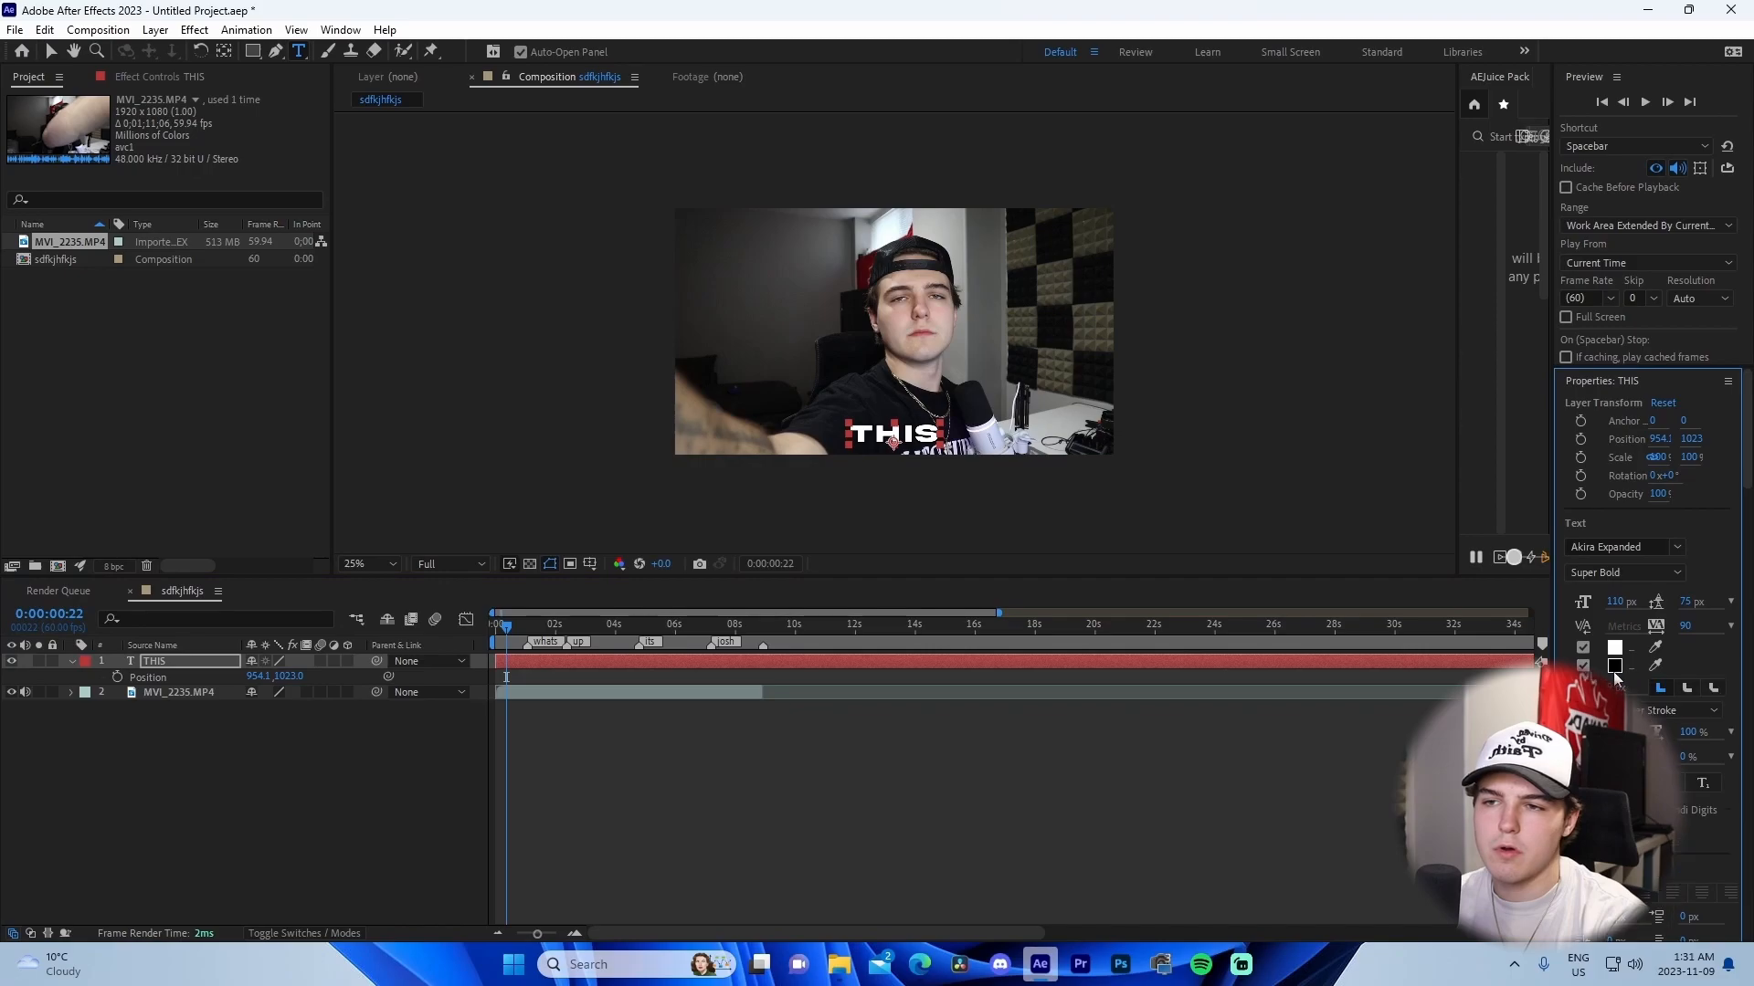
pyautogui.click(1582, 665)
pyautogui.click(1350, 725)
# Split the "THIS" text layer at the "whats" and "up" markers.
pyautogui.click(632, 665)
pyautogui.click(574, 933)
pyautogui.moveTo(836, 820); pyautogui.dragTo(877, 819)
pyautogui.click(628, 753)
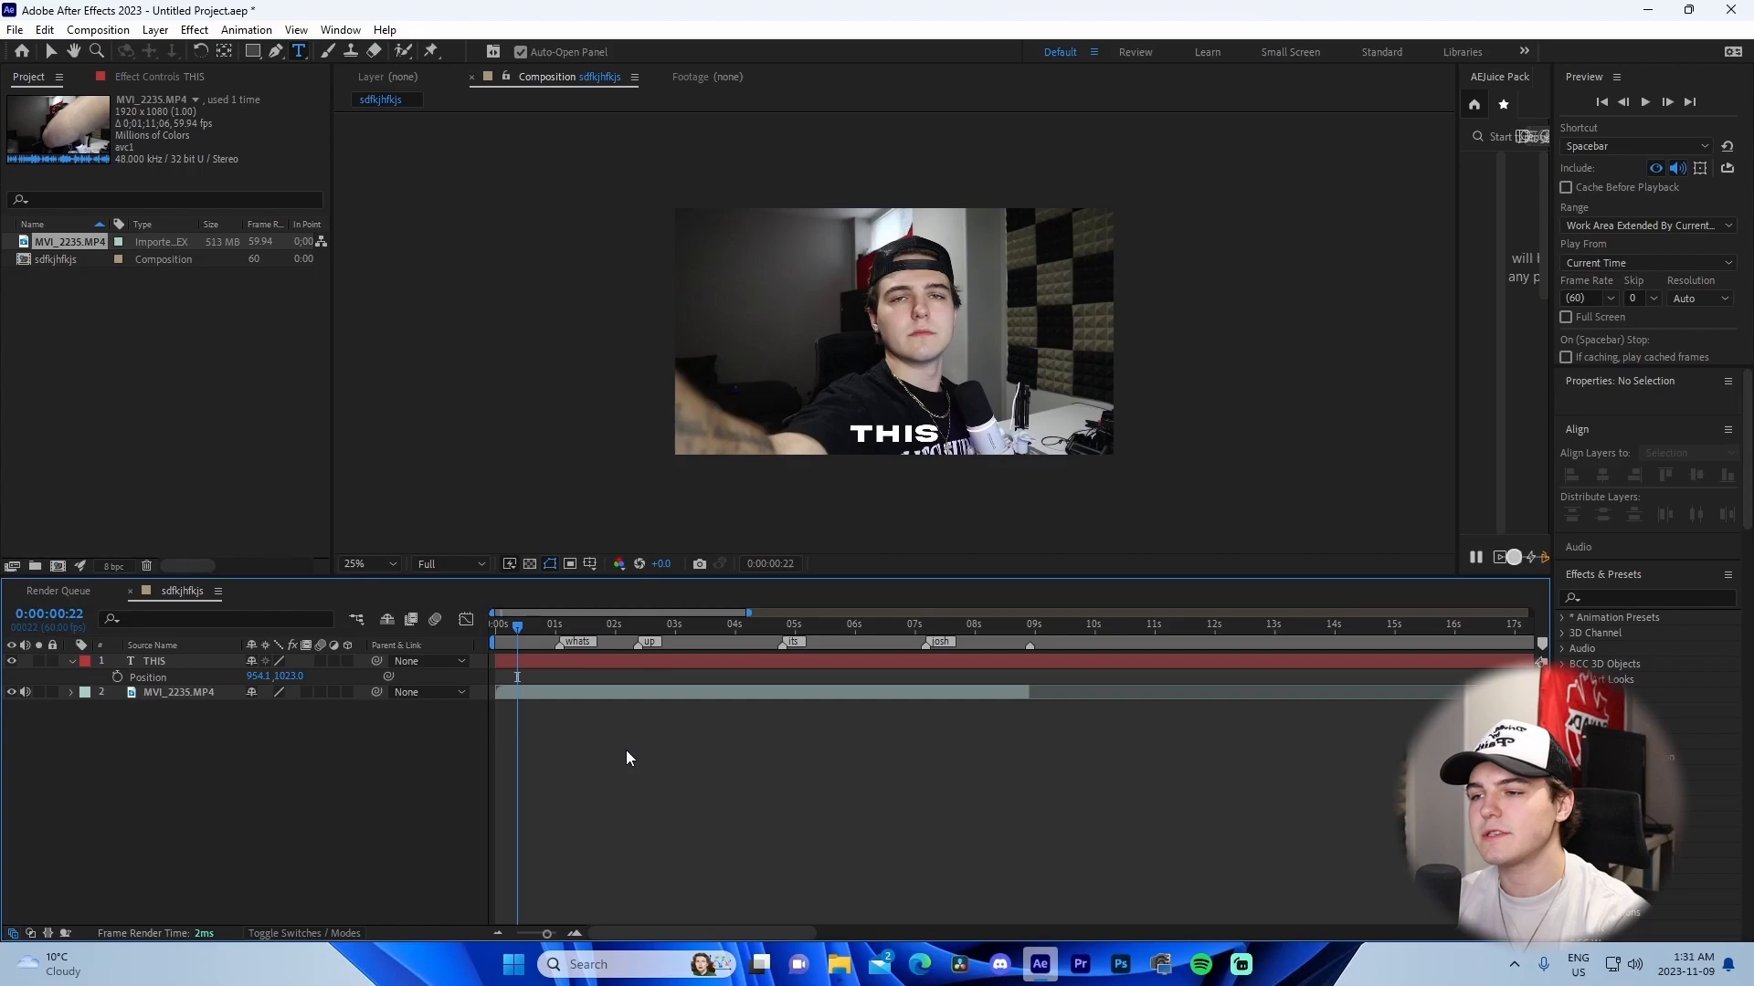
pyautogui.click(573, 660)
pyautogui.click(560, 623)
pyautogui.hotkey('ctrl', 'shift', 'd')
pyautogui.click(641, 623)
pyautogui.hotkey('ctrl', 'shift', 'd')
# Split the remaining text layer at the "its" marker and the name marker, and end the last piece at the final marker.
pyautogui.click(773, 622)
pyautogui.hotkey('ctrl', 'shift', 'd')
pyautogui.click(926, 623)
pyautogui.hotkey('ctrl', 'shift', 'd')
pyautogui.click(1030, 623)
pyautogui.press('F2')
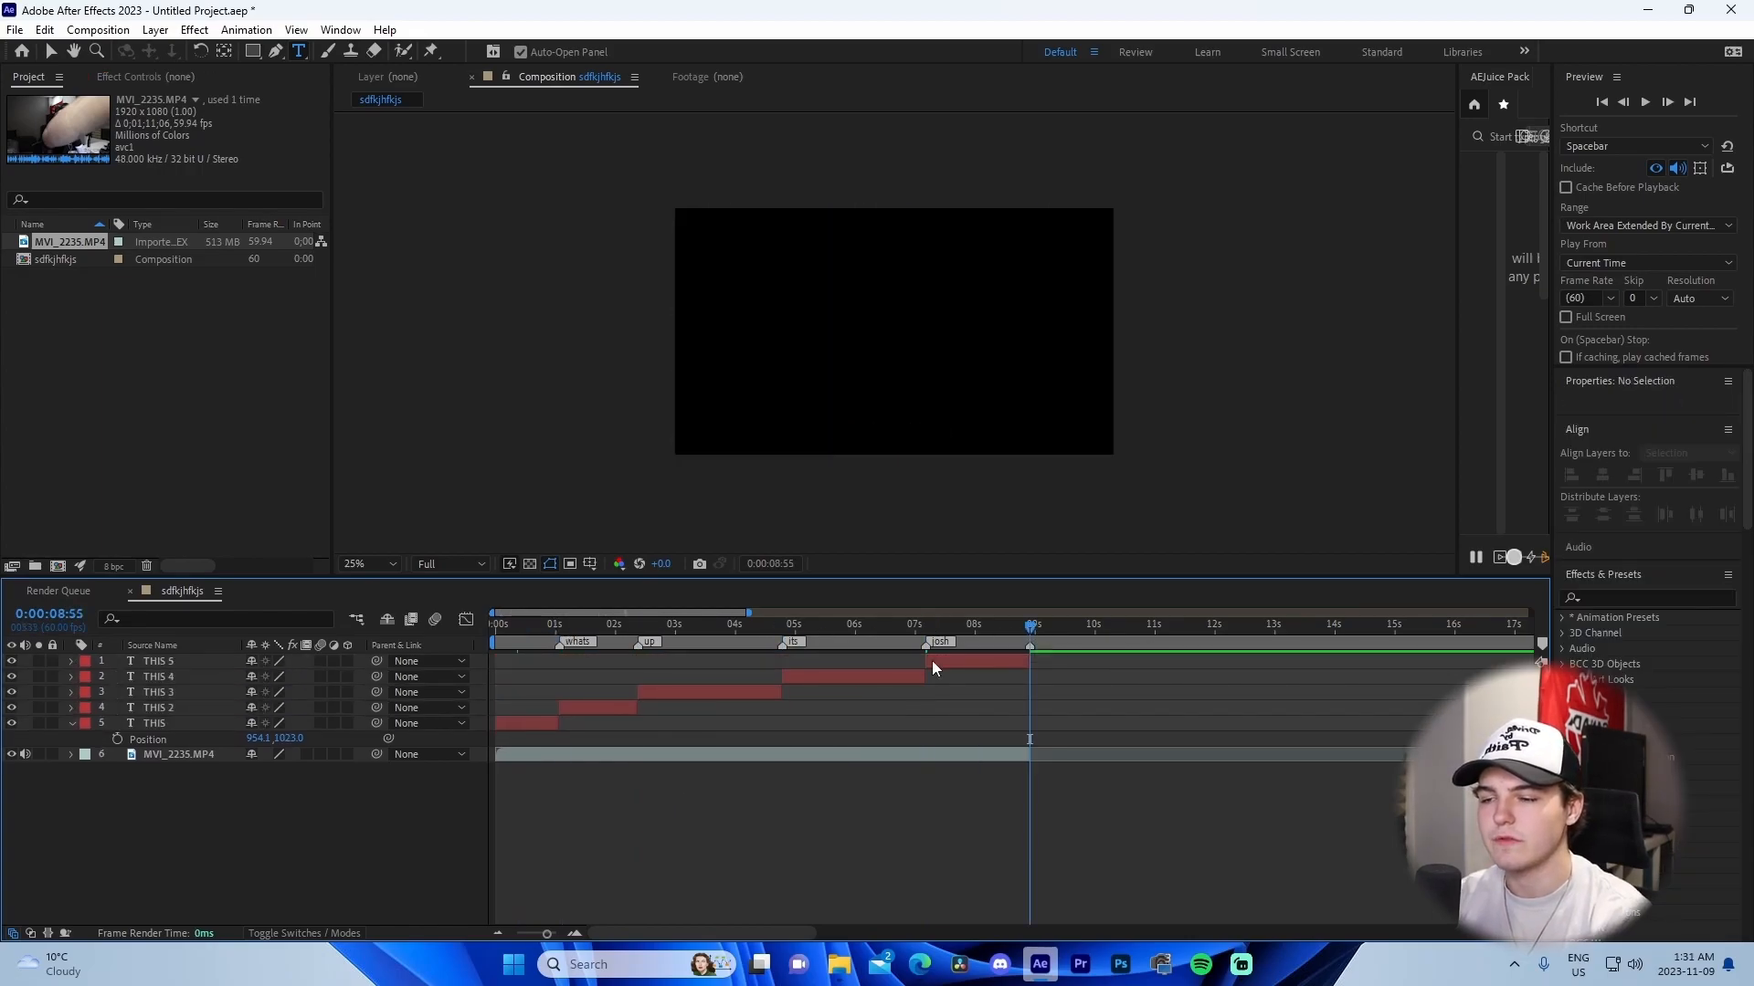
# Replace the text of the five split layers, in time order, with "yo", "what's", "up", "its" and the speaker's first name.
pyautogui.moveTo(560, 623); pyautogui.dragTo(530, 623)
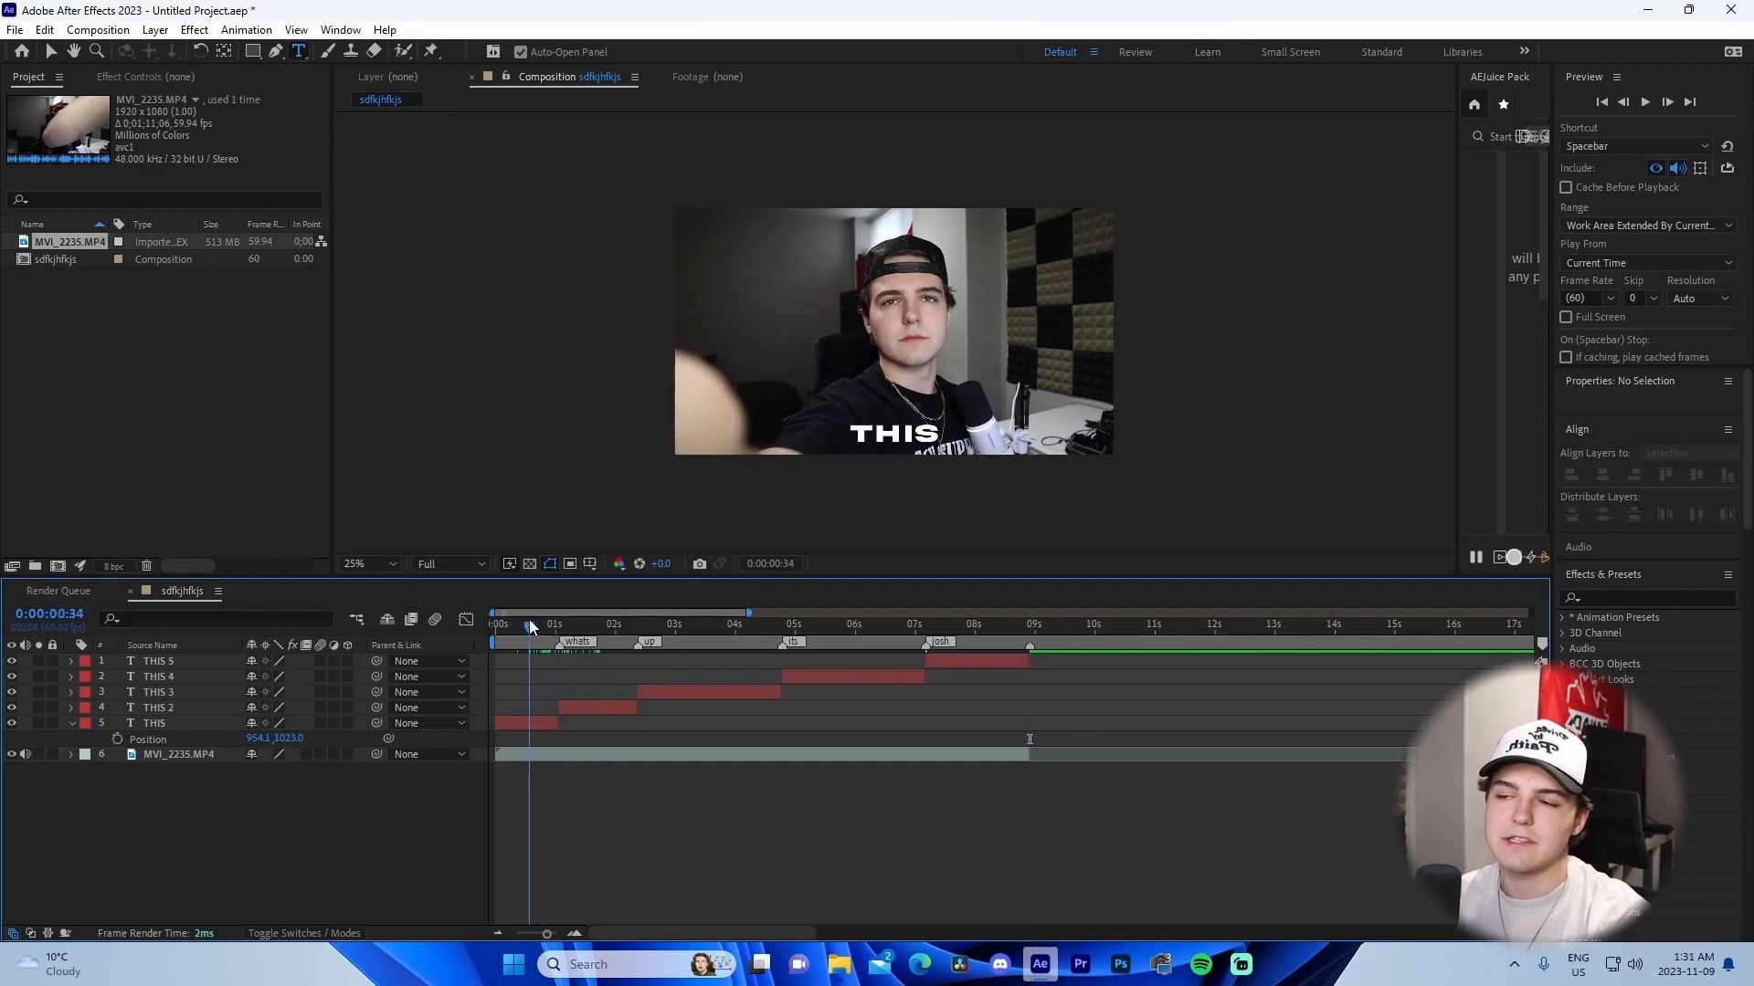
pyautogui.click(898, 431)
pyautogui.write('yo')
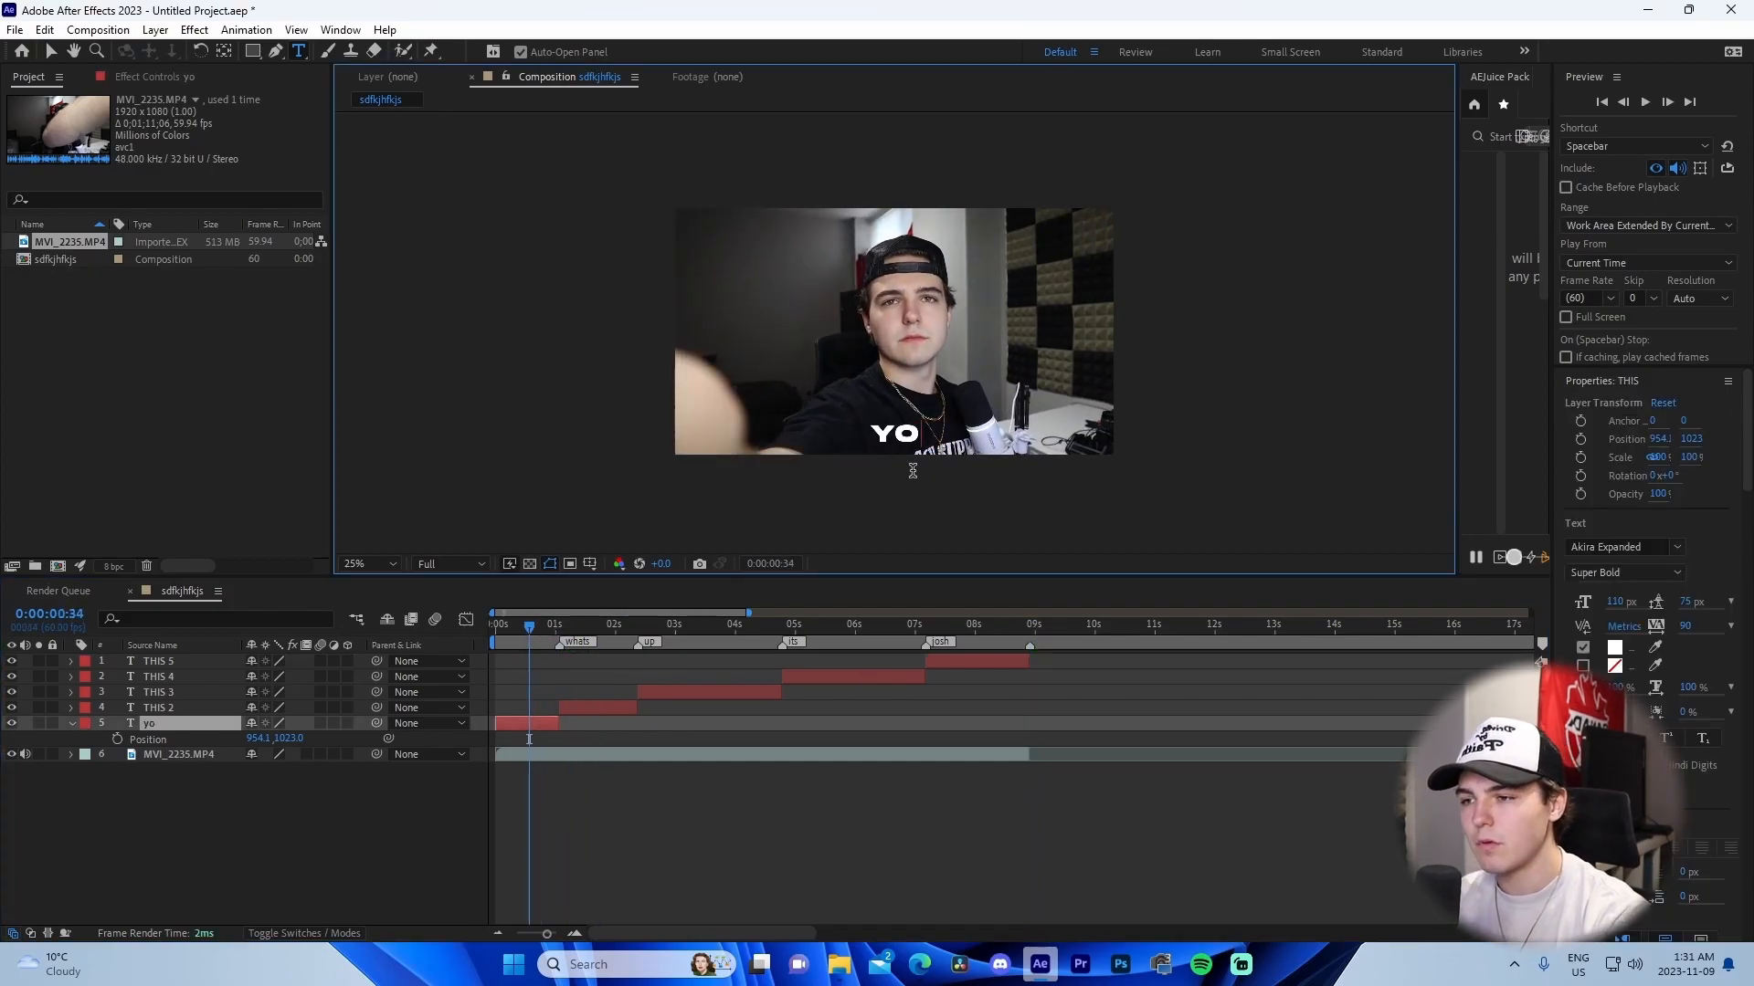
pyautogui.click(578, 626)
pyautogui.doubleClick(903, 434)
pyautogui.write("what's")
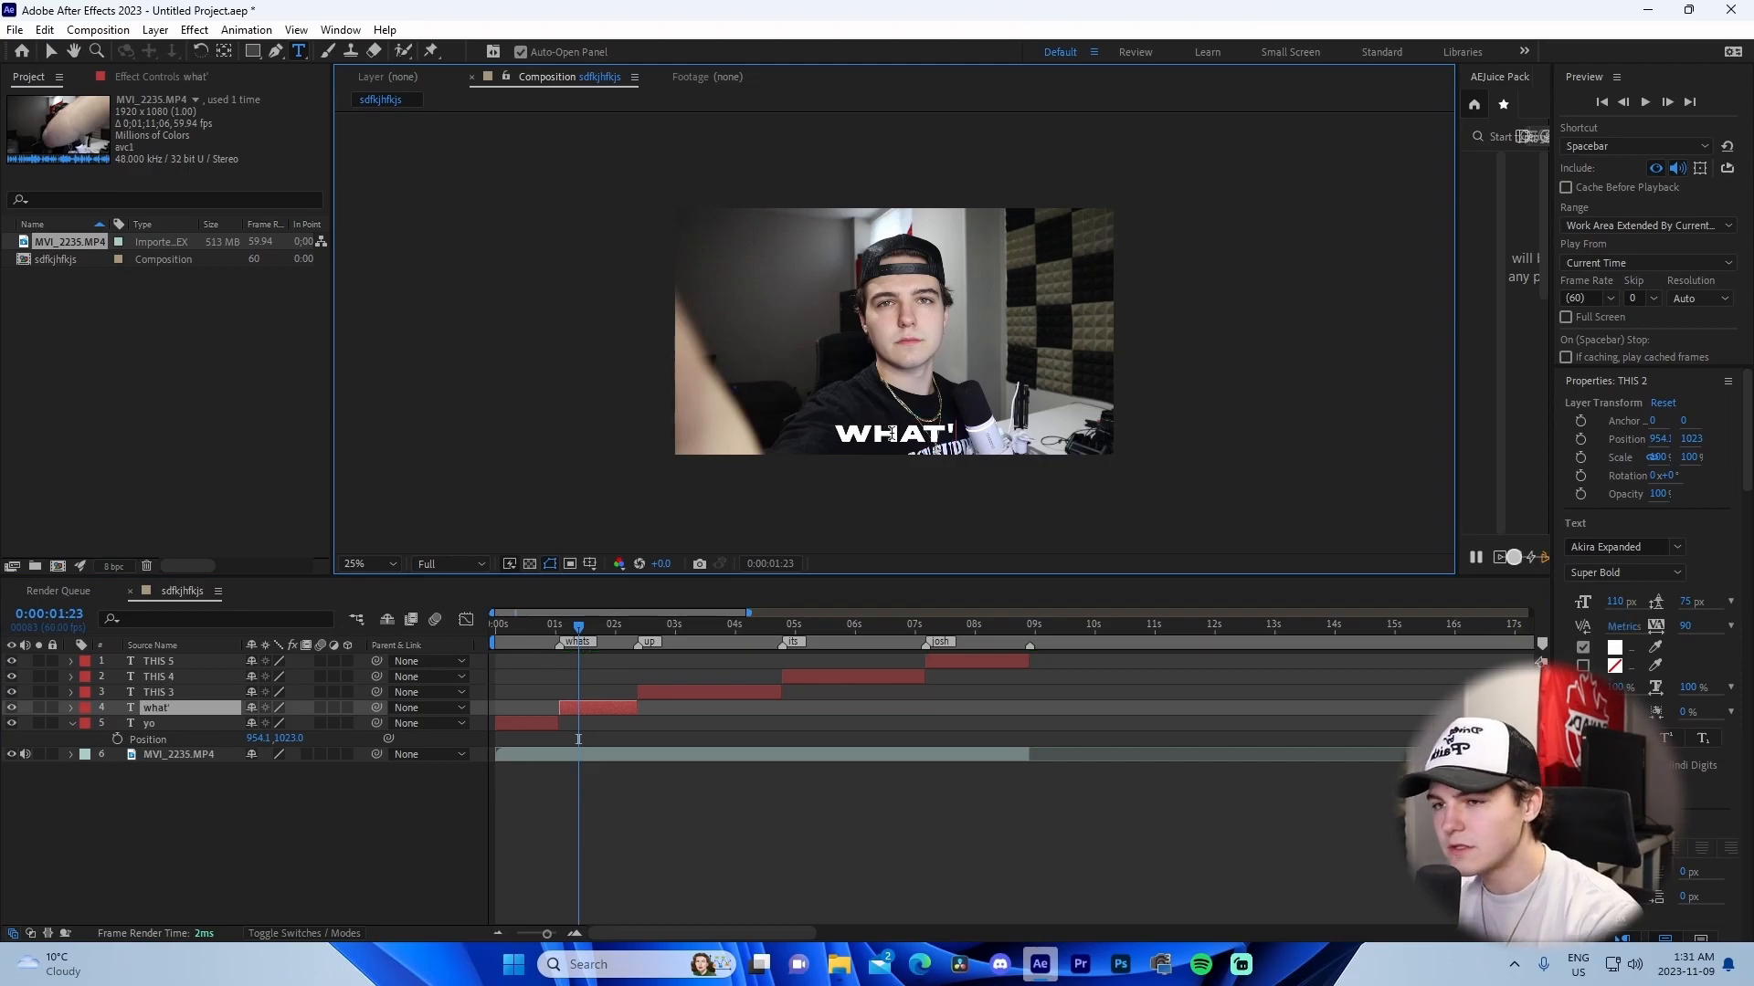
pyautogui.click(722, 626)
pyautogui.doubleClick(907, 434)
pyautogui.write('u')
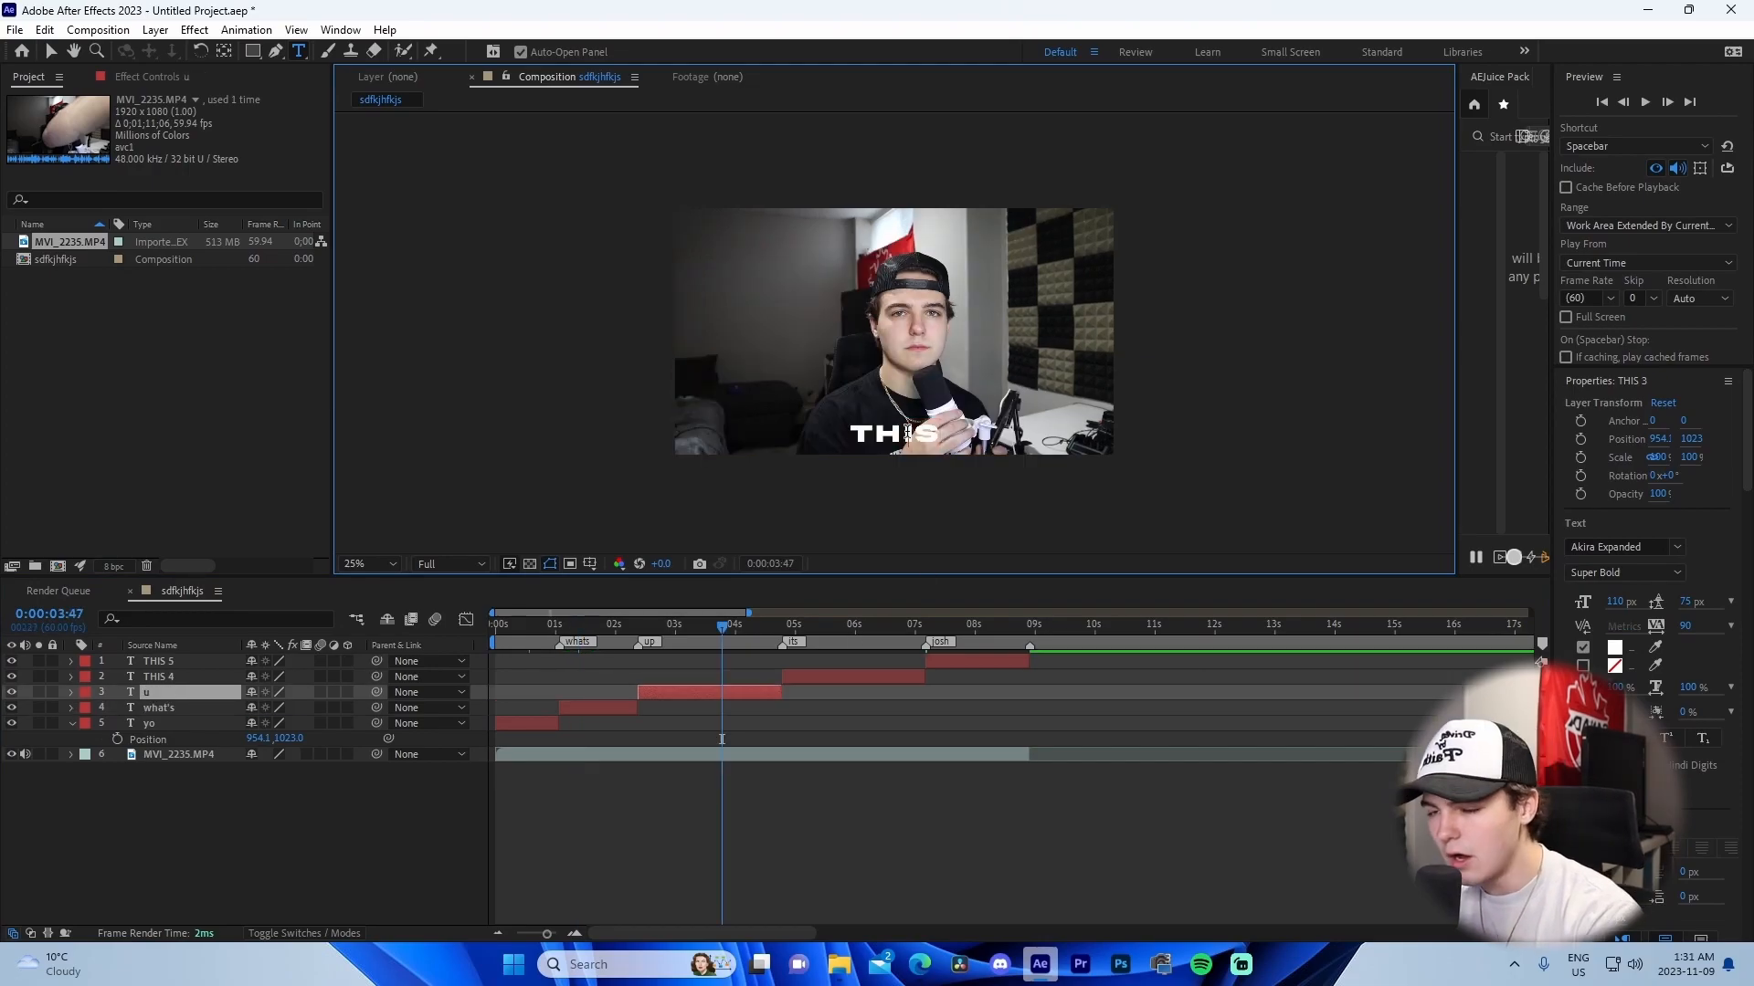
pyautogui.write('p')
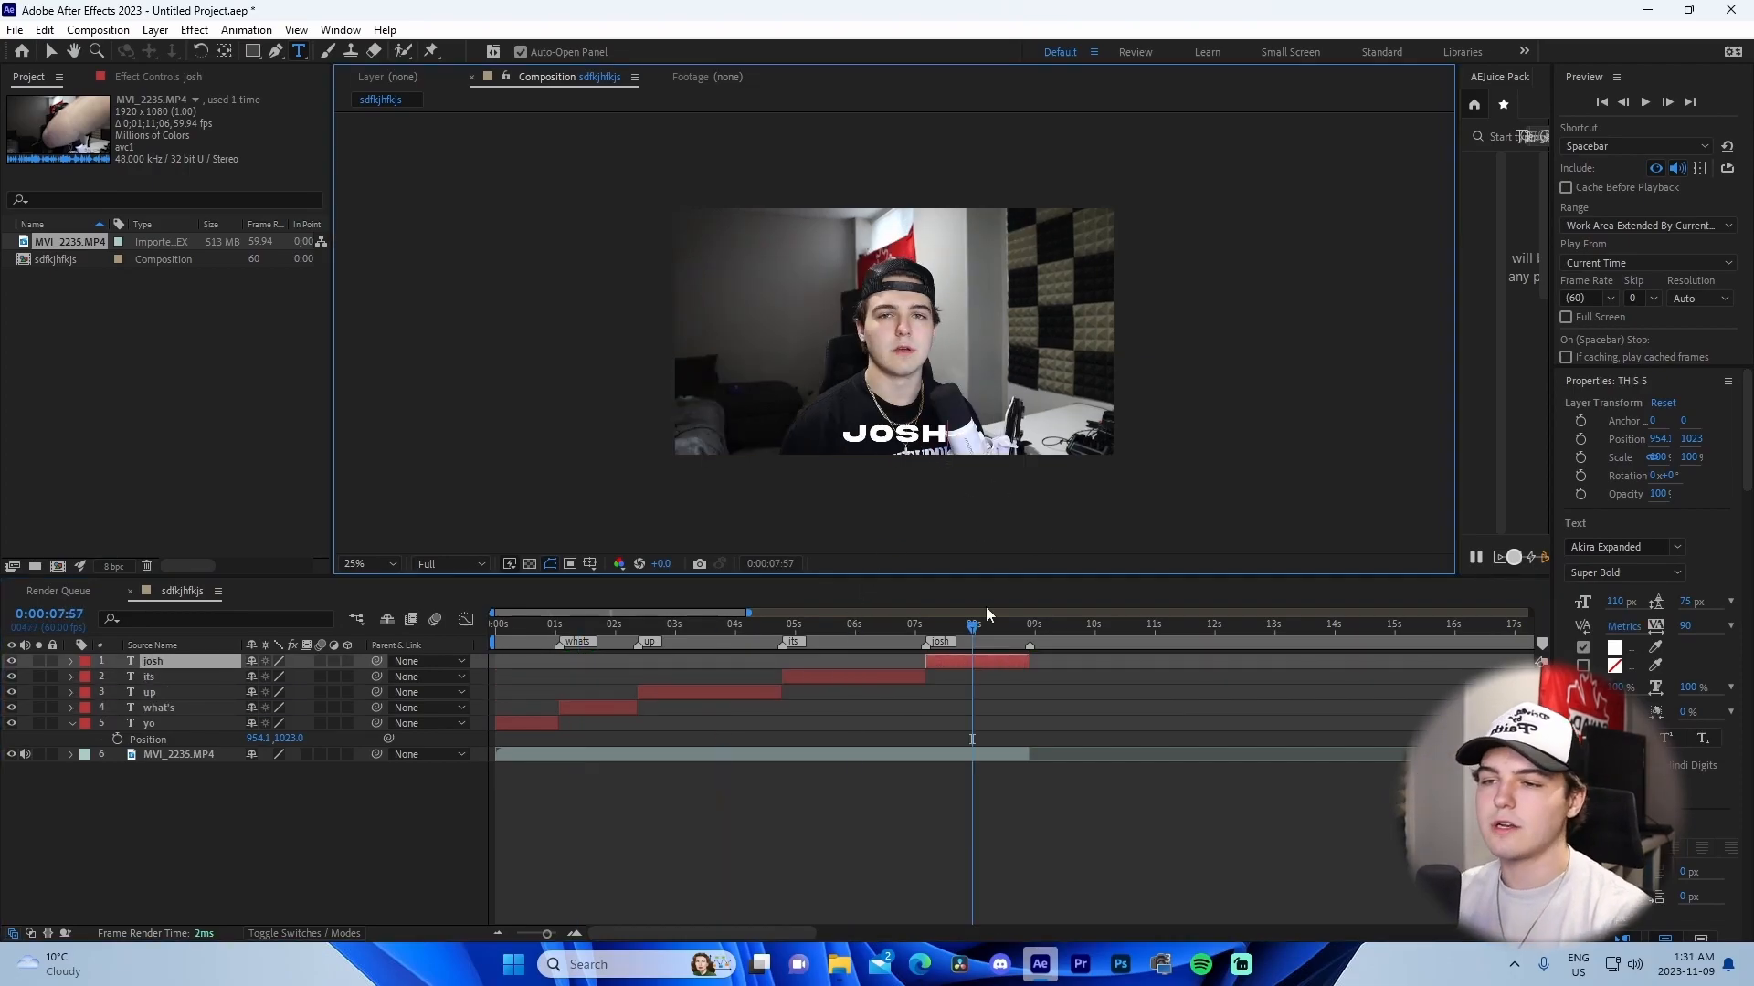
pyautogui.click(860, 803)
# Apply the recent animation preset "Shorts" to the "yo" text layer at the start of the composition.
pyautogui.moveTo(653, 629); pyautogui.dragTo(442, 698)
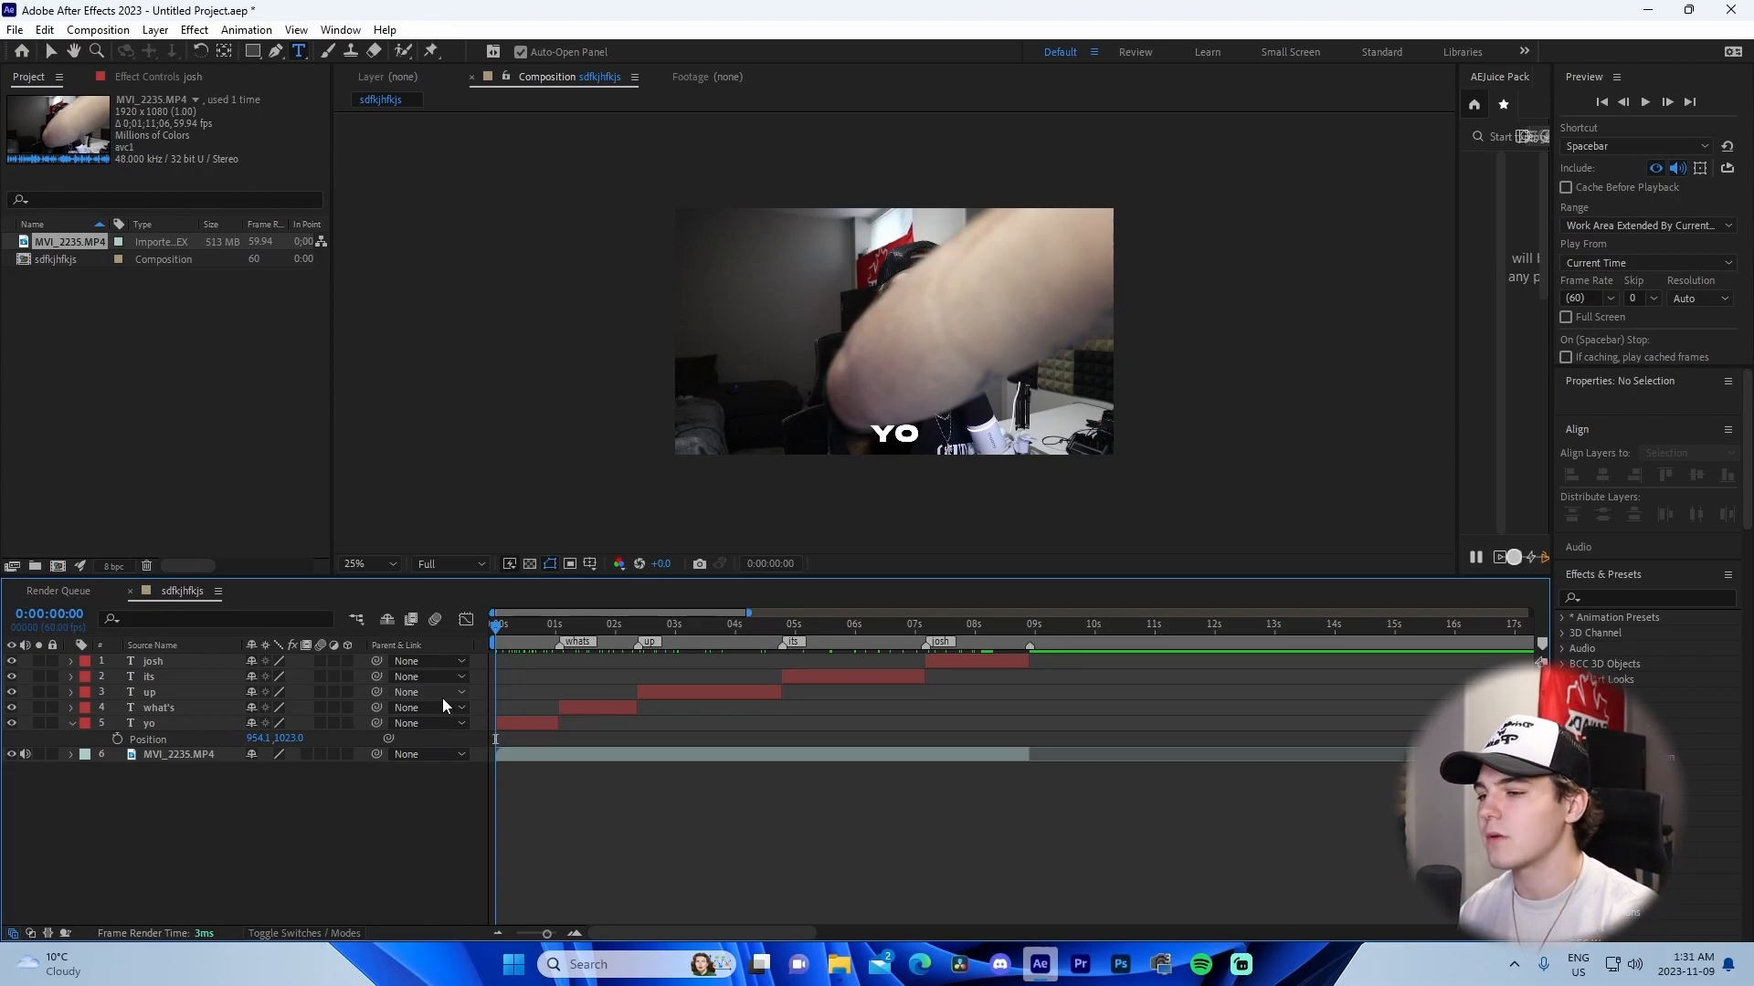
pyautogui.click(536, 722)
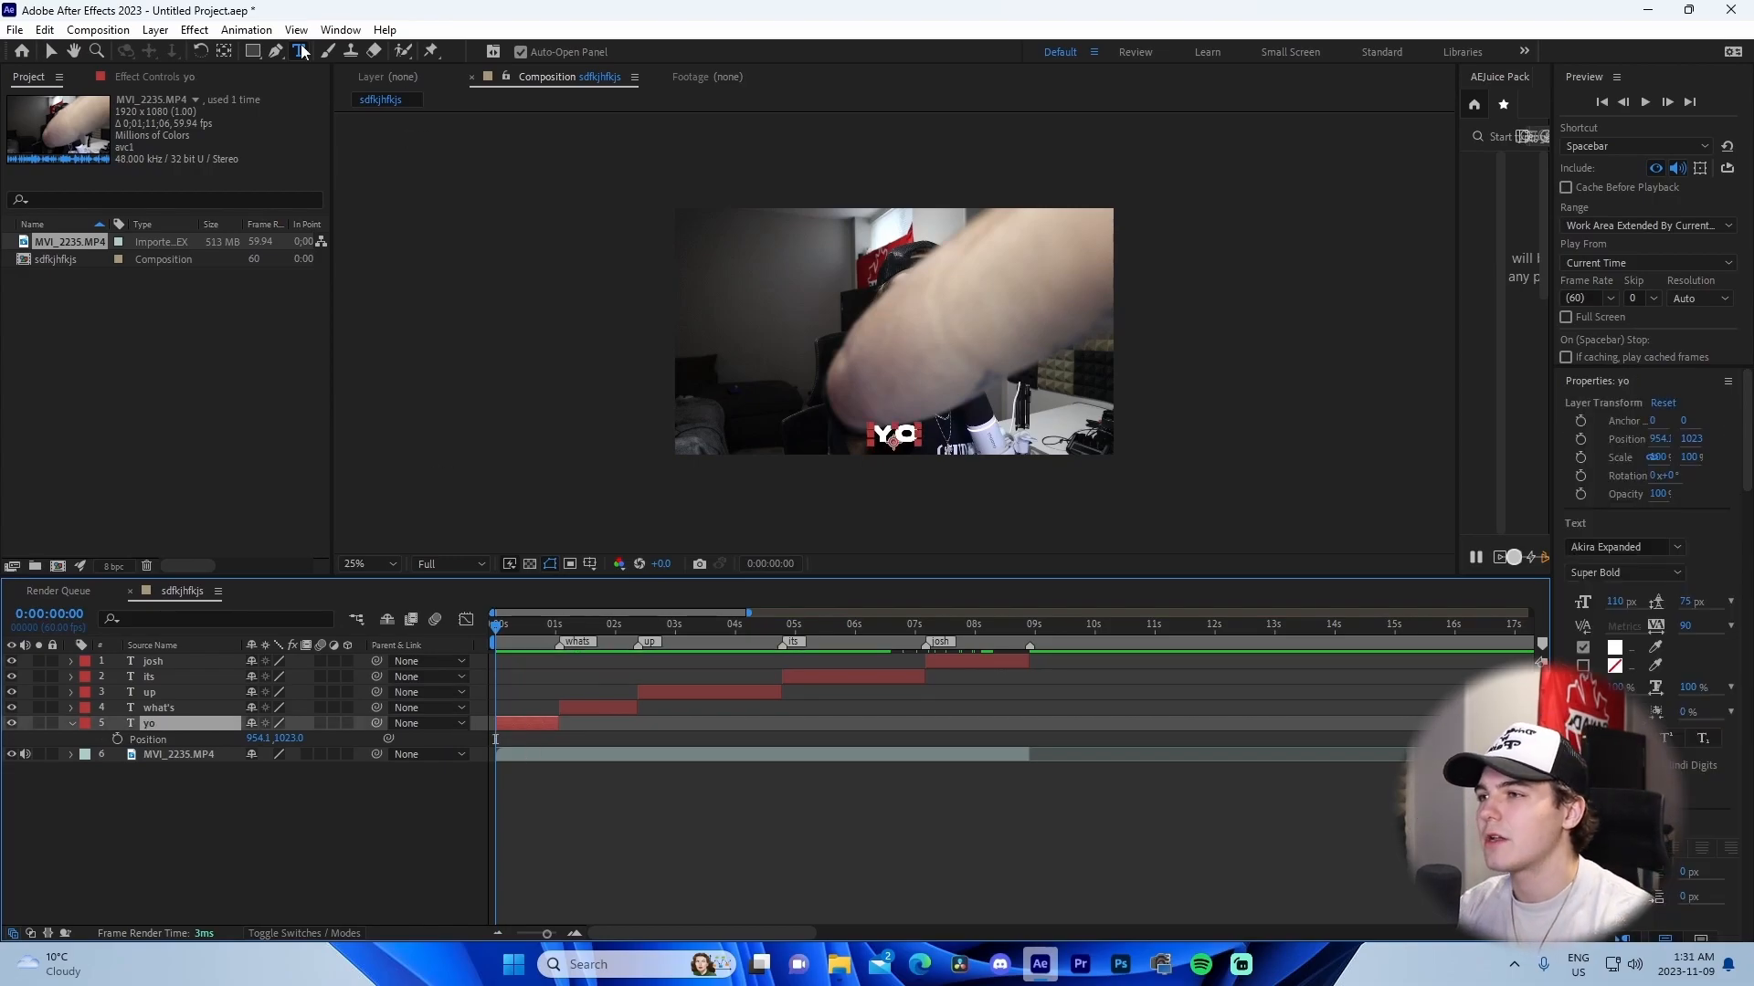
pyautogui.click(249, 30)
pyautogui.moveTo(355, 92)
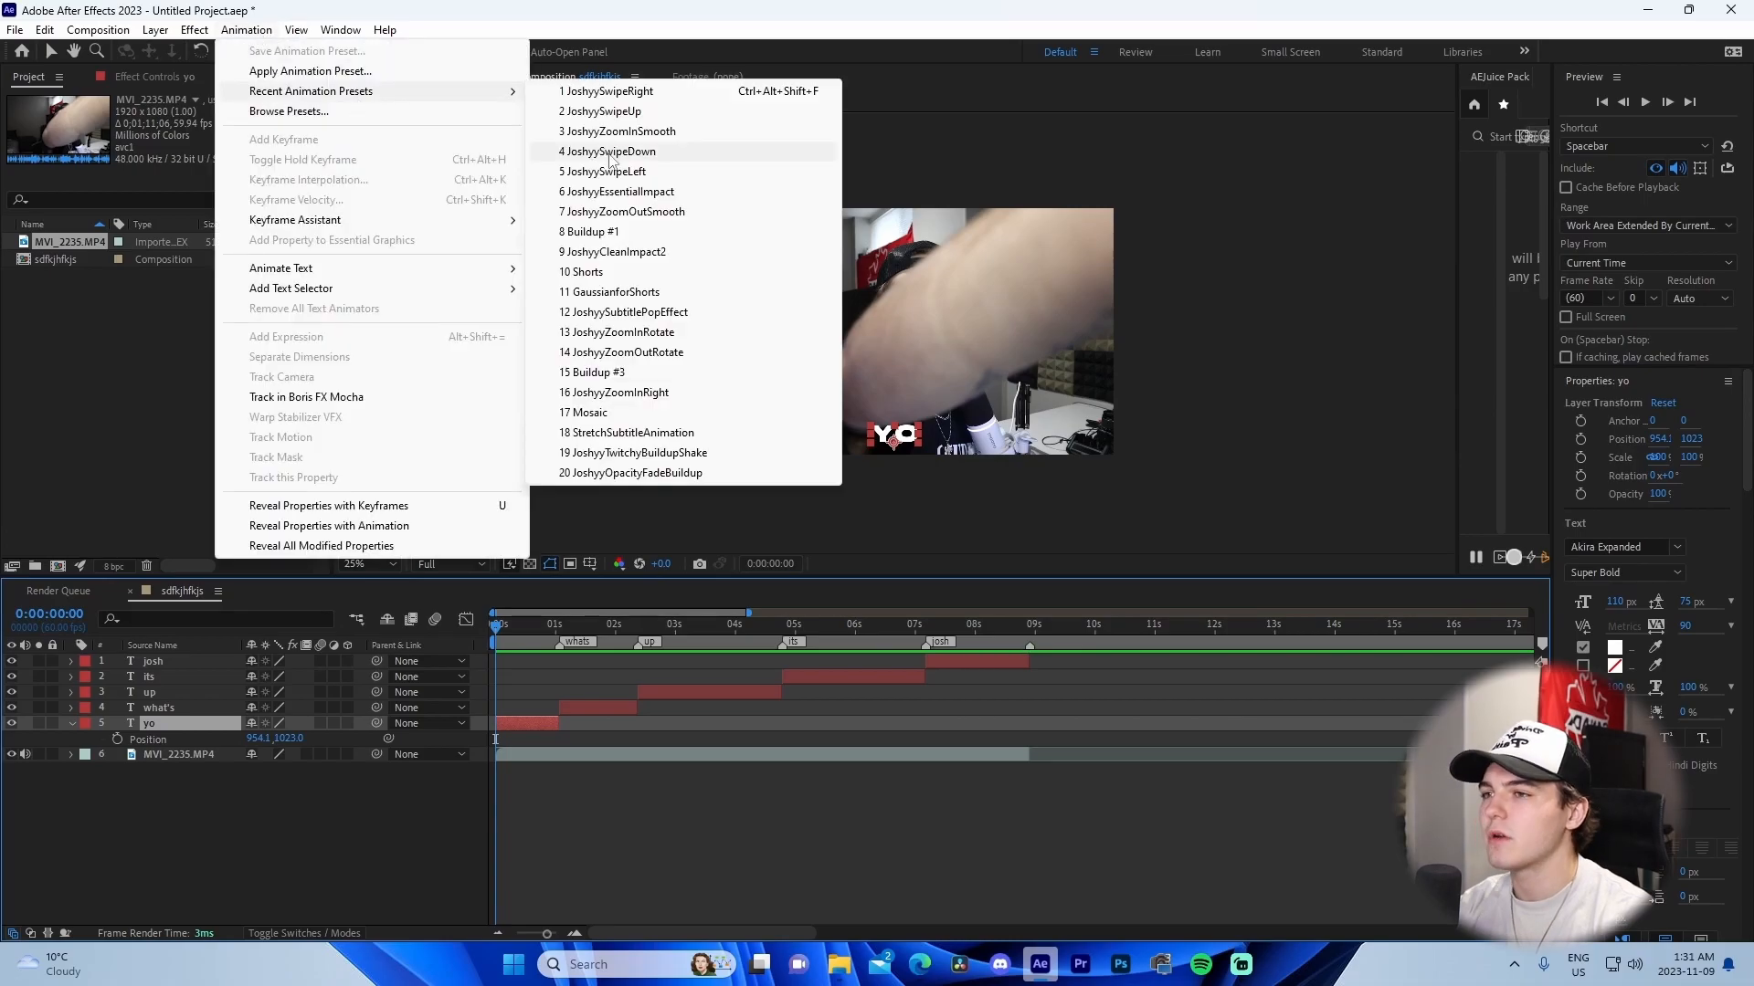
pyautogui.click(585, 274)
pyautogui.press('v')
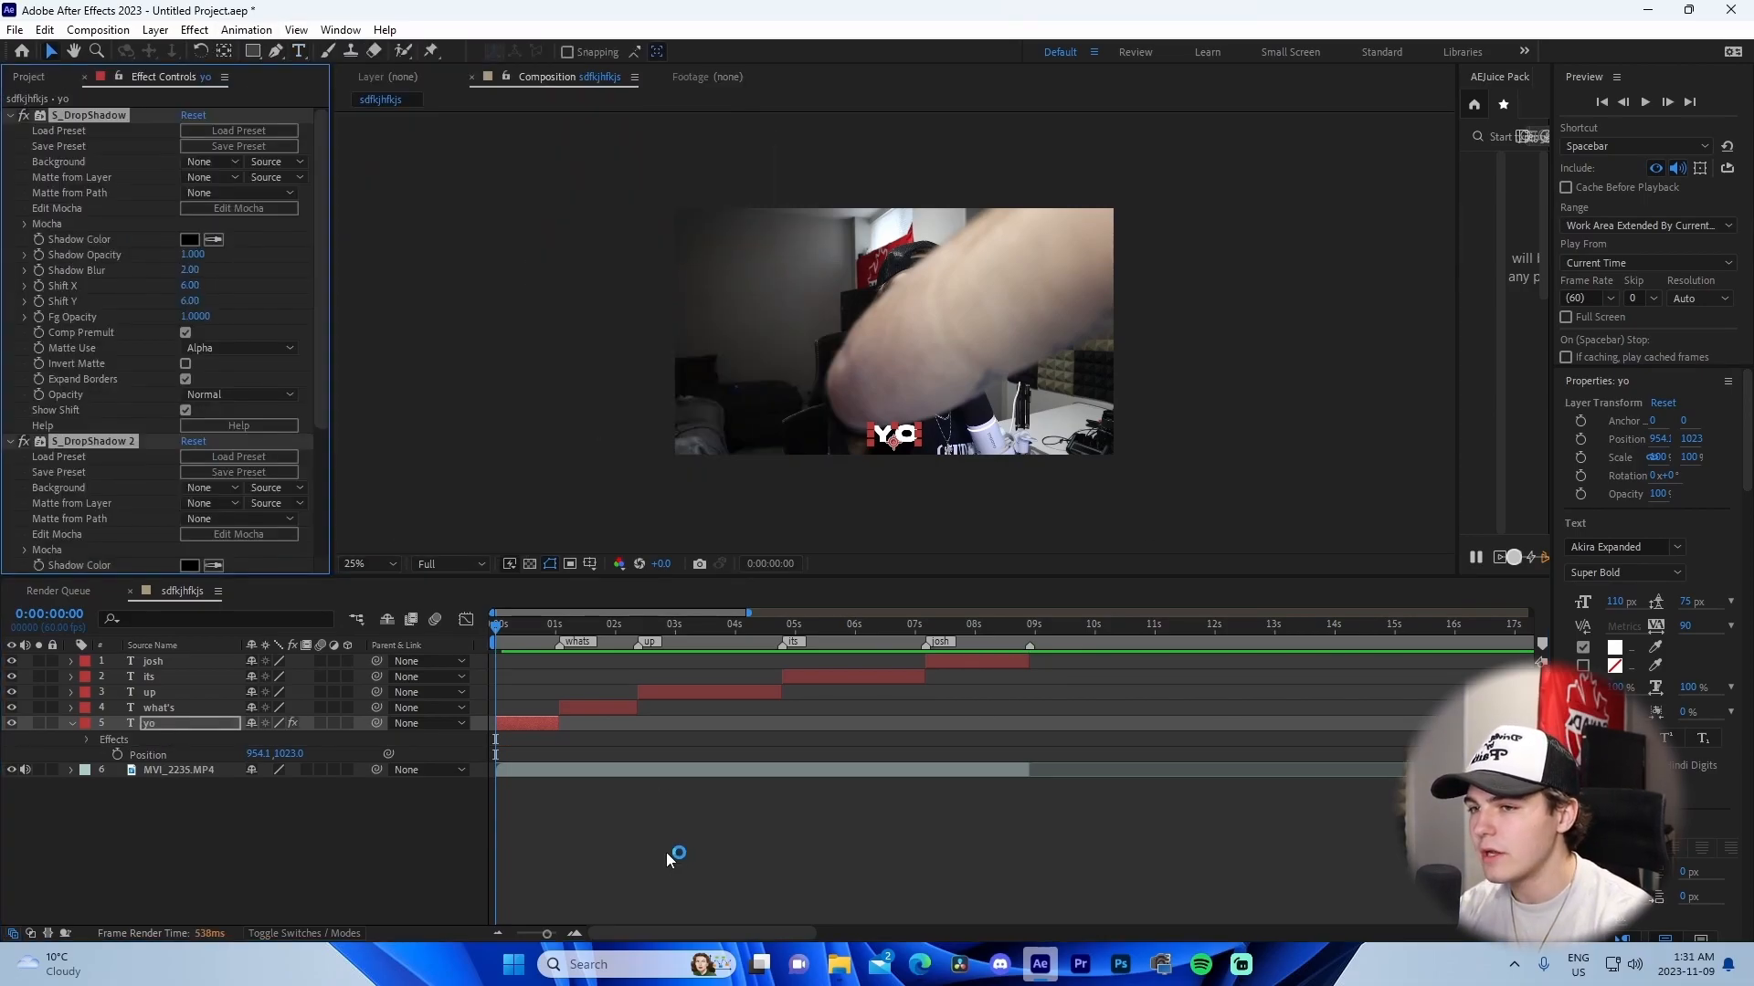
pyautogui.click(666, 852)
# Examine the shadow on the "yo" text up close, comparing it with the video layer and the first S_DropShadow effect switched off and on.
pyautogui.click(533, 722)
pyautogui.click(525, 633)
pyautogui.scroll(3, 922, 446)
pyautogui.moveTo(950, 447); pyautogui.dragTo(901, 229)
pyautogui.scroll(2, 912, 374)
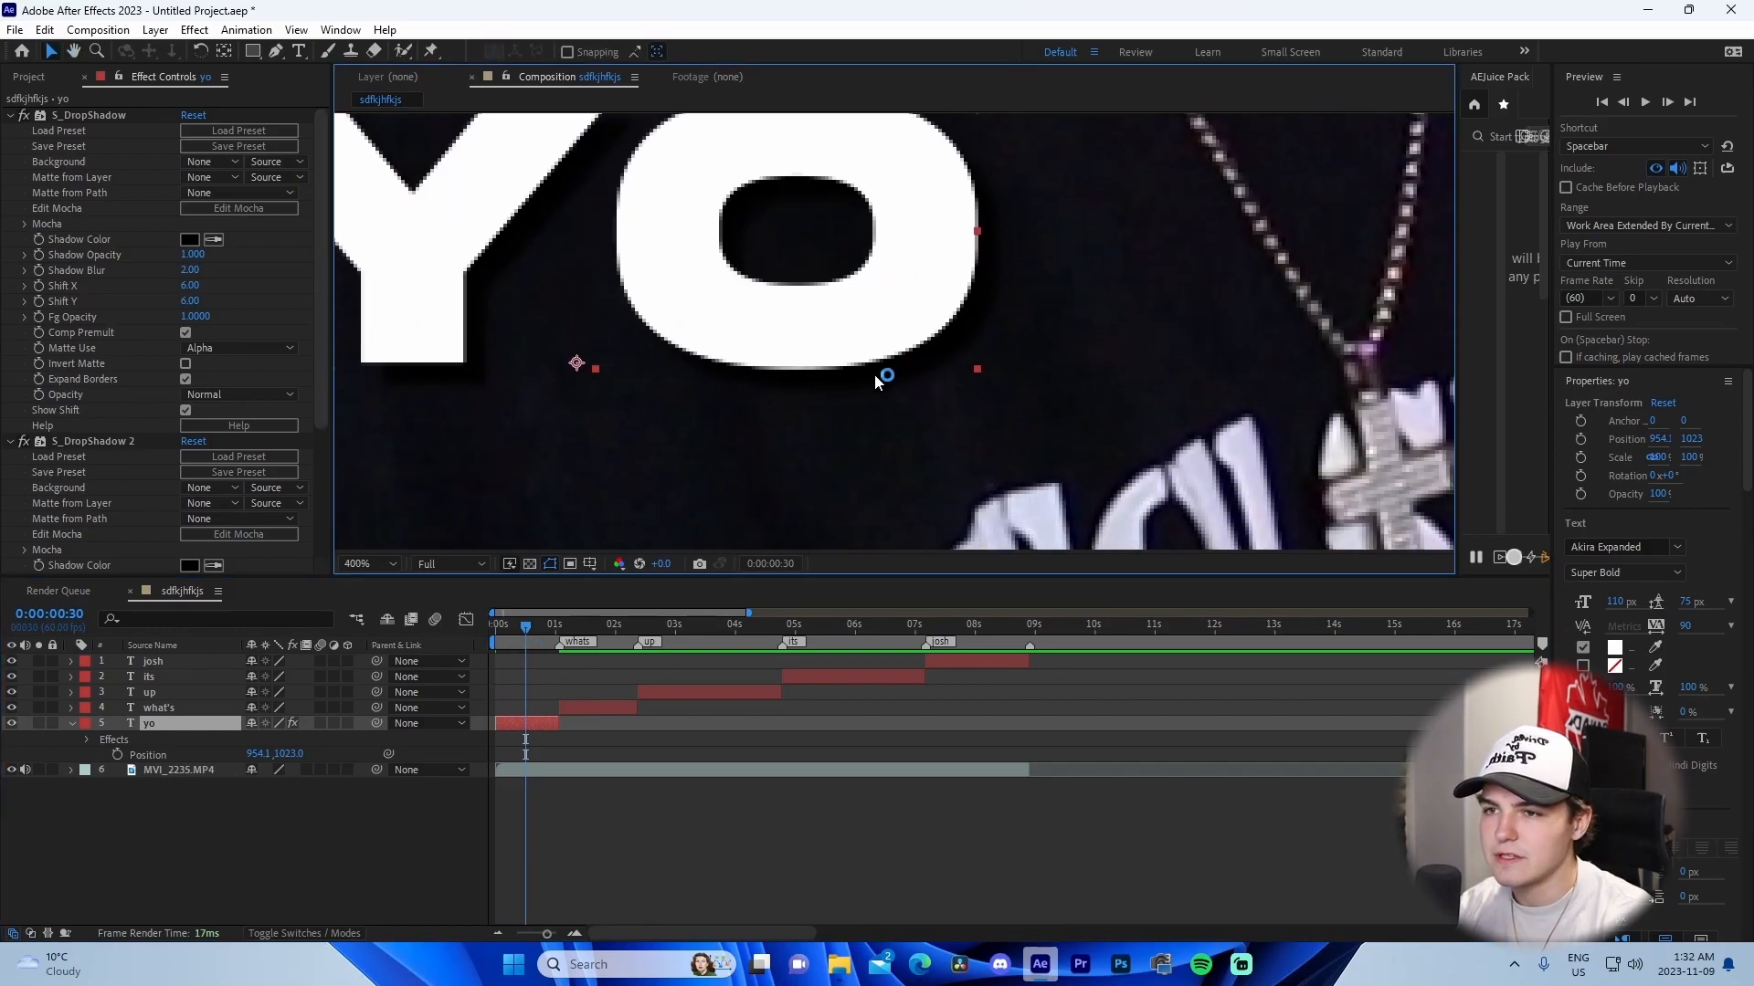
pyautogui.click(12, 770)
pyautogui.click(12, 770)
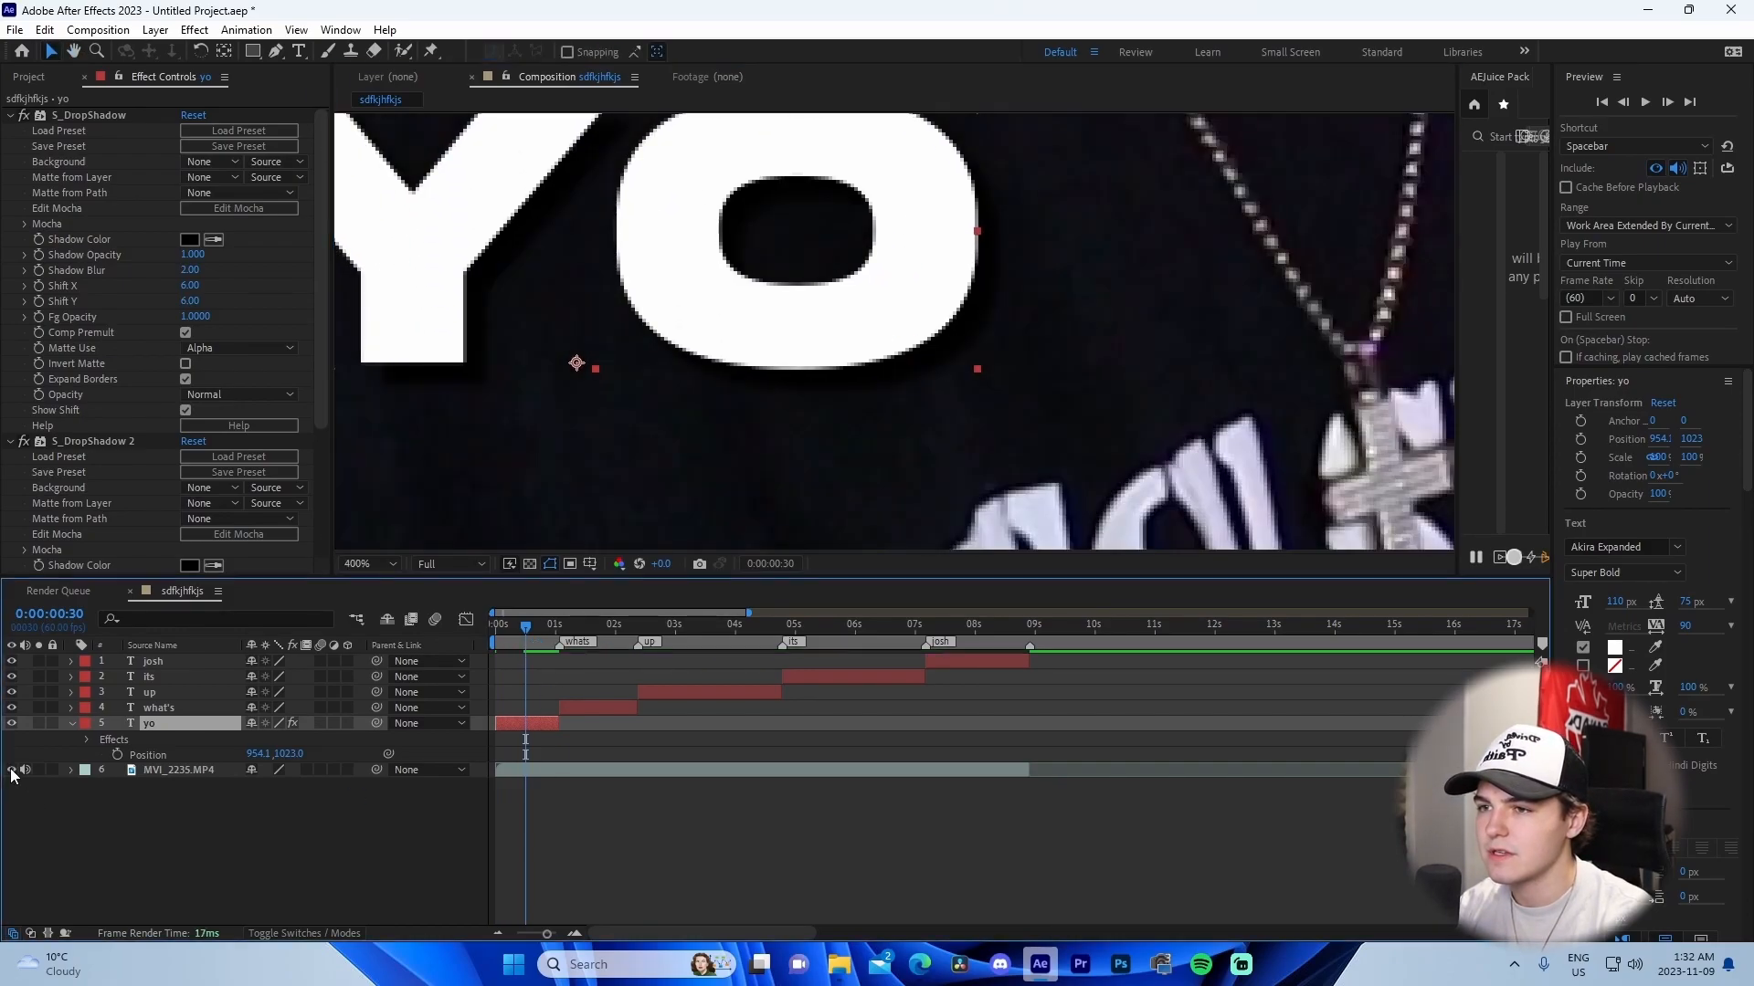
pyautogui.scroll(-2, 837, 326)
pyautogui.click(23, 119)
pyautogui.click(23, 119)
pyautogui.click(23, 119)
pyautogui.click(23, 119)
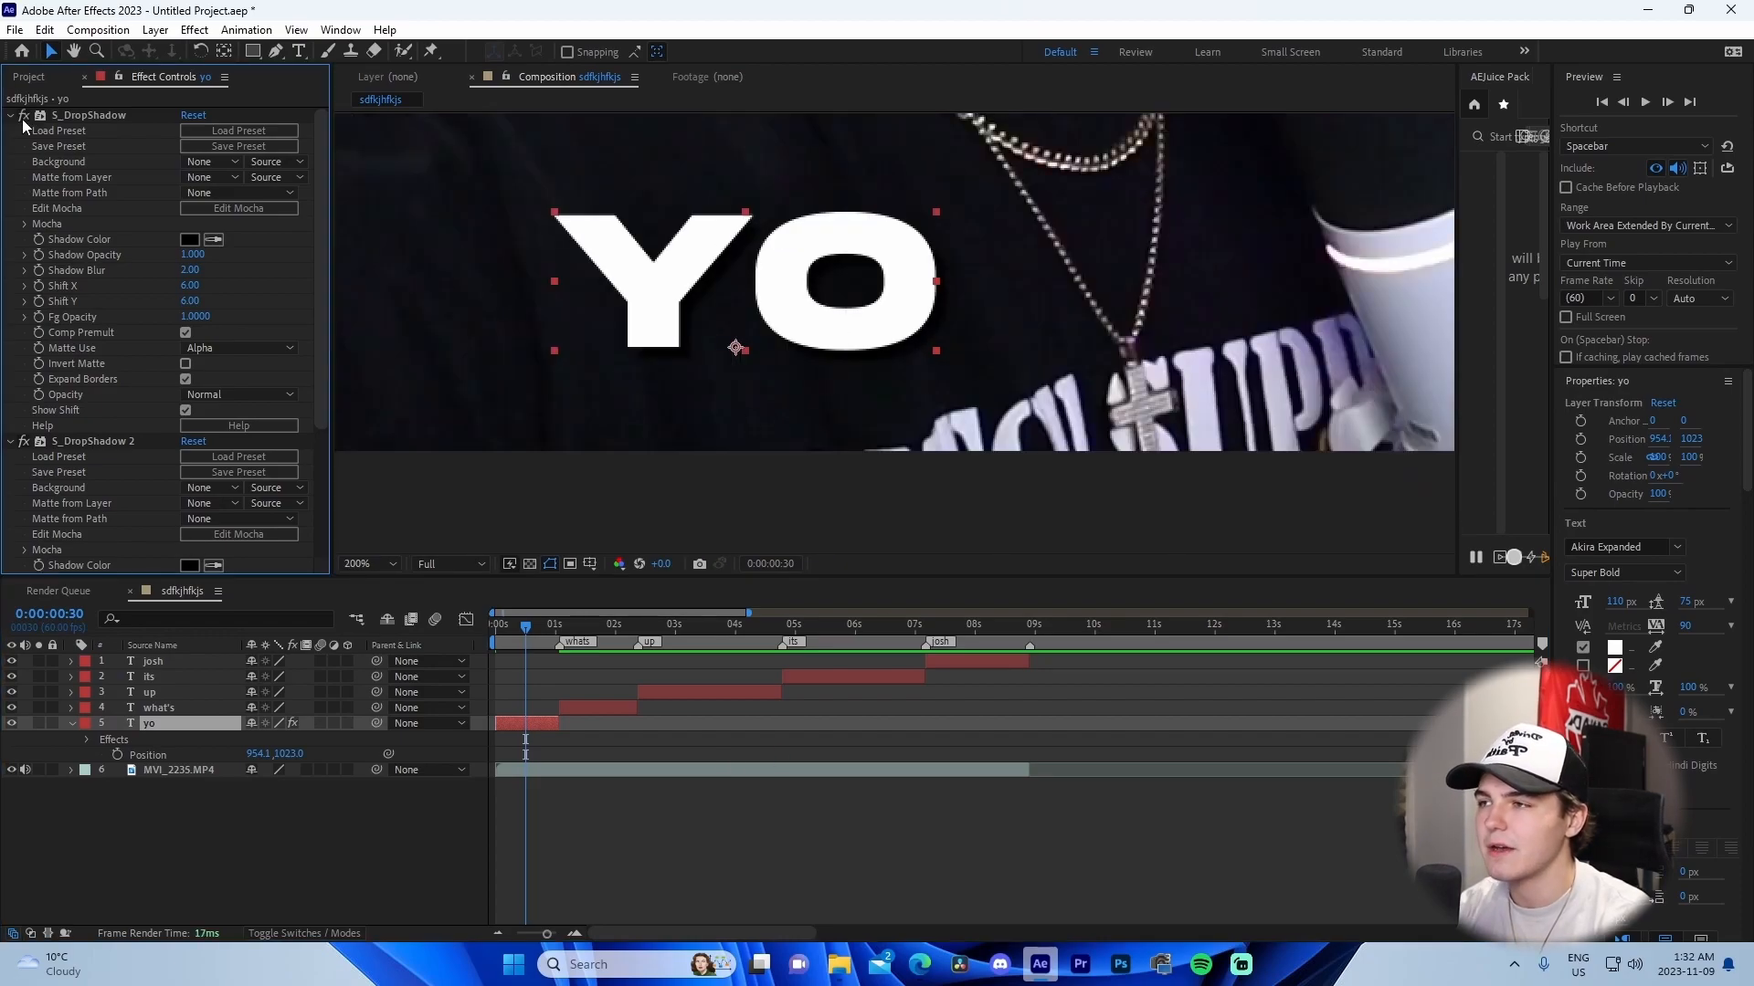
# Copy both S_DropShadow effects from the "yo" layer.
pyautogui.click(73, 116)
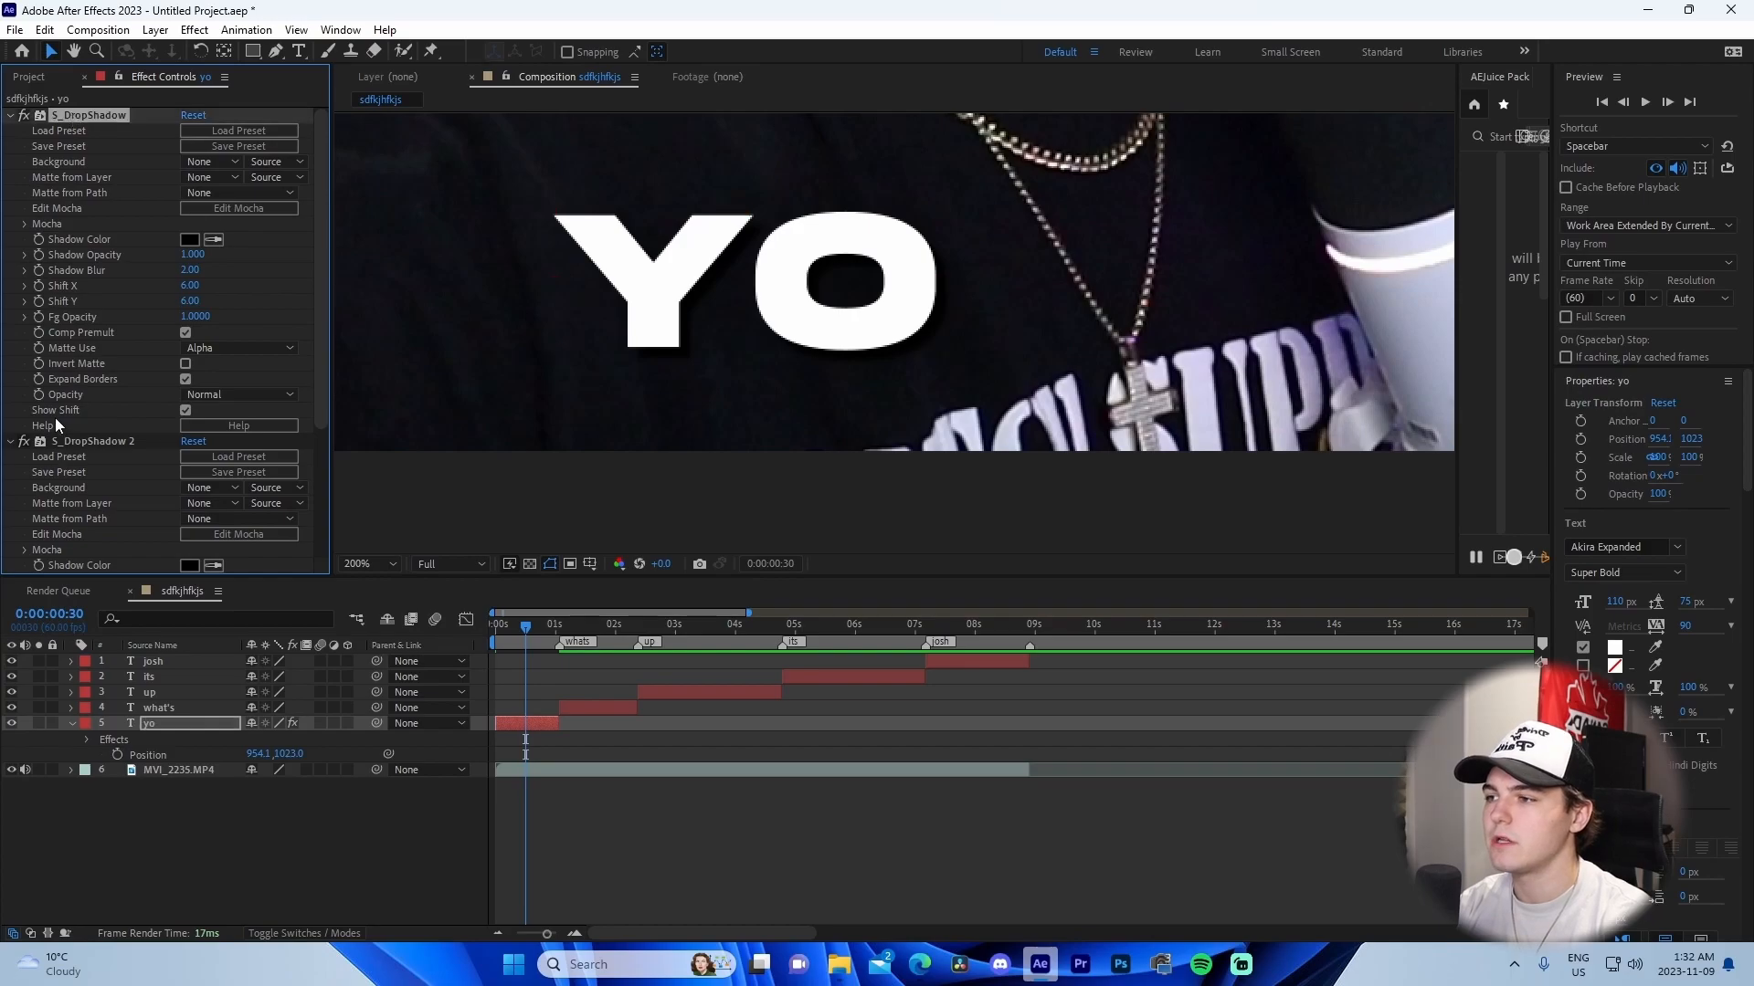
pyautogui.keyDown('ctrl'); pyautogui.click(91, 441); pyautogui.keyUp('ctrl')
pyautogui.rightClick(87, 442)
pyautogui.click(132, 499)
# Paste the copied shadow effects onto the "what's", "up", "its" and name text layers.
pyautogui.click(591, 626)
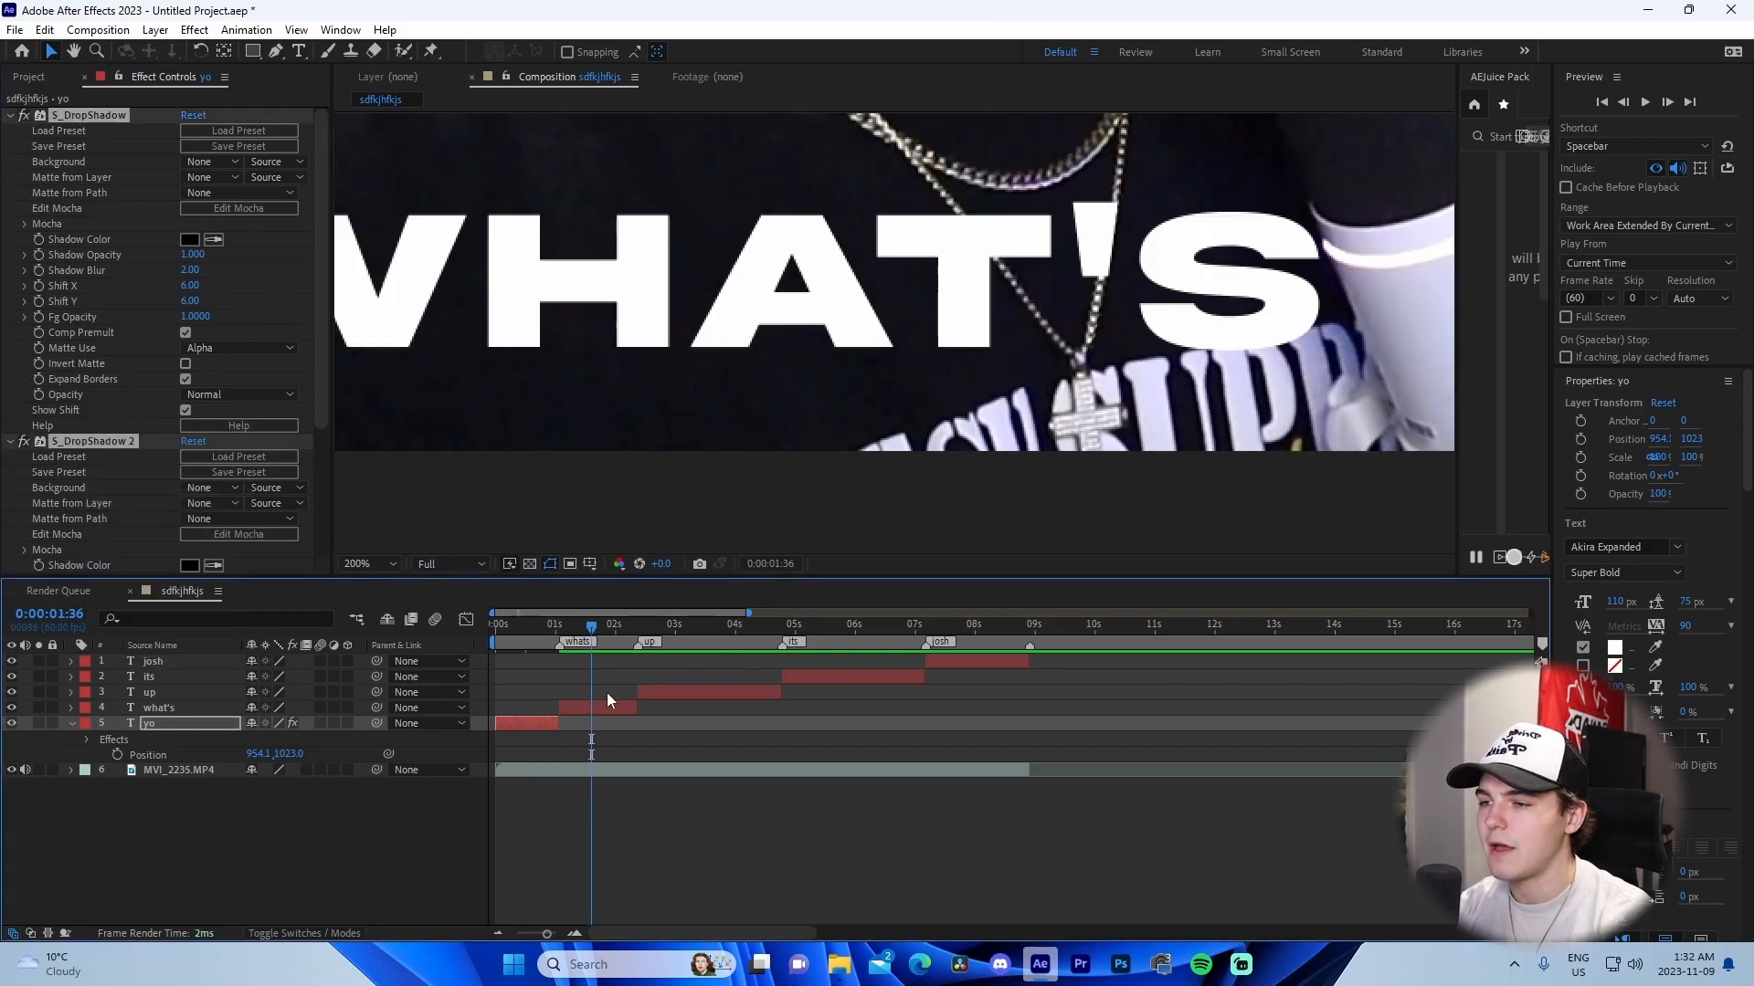
pyautogui.click(603, 707)
pyautogui.hotkey('ctrl', 'v')
pyautogui.click(730, 692)
pyautogui.hotkey('ctrl', 'v')
pyautogui.click(858, 677)
pyautogui.hotkey('ctrl', 'v')
pyautogui.click(968, 662)
pyautogui.hotkey('ctrl', 'v')
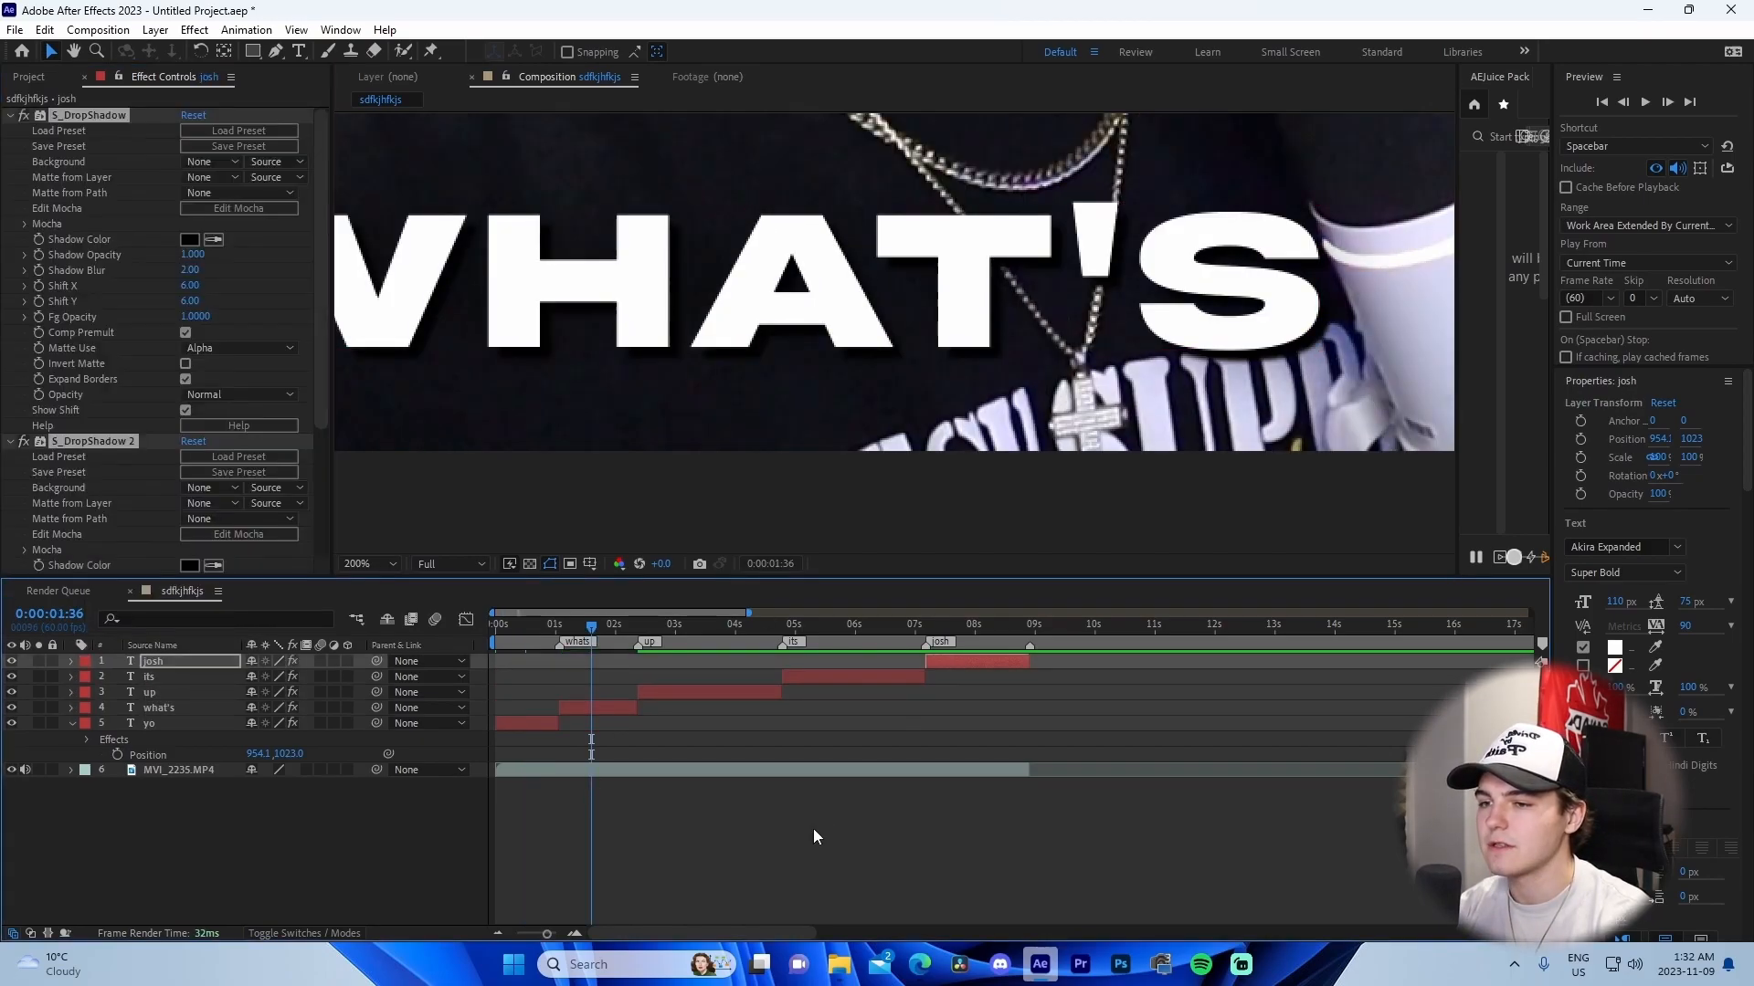
pyautogui.click(820, 817)
# Apply the "StretchSubtitleAnimation" preset to the "yo" layer at the start of the composition.
pyautogui.hotkey('ctrl', 's')
pyautogui.scroll(-6, 774, 424)
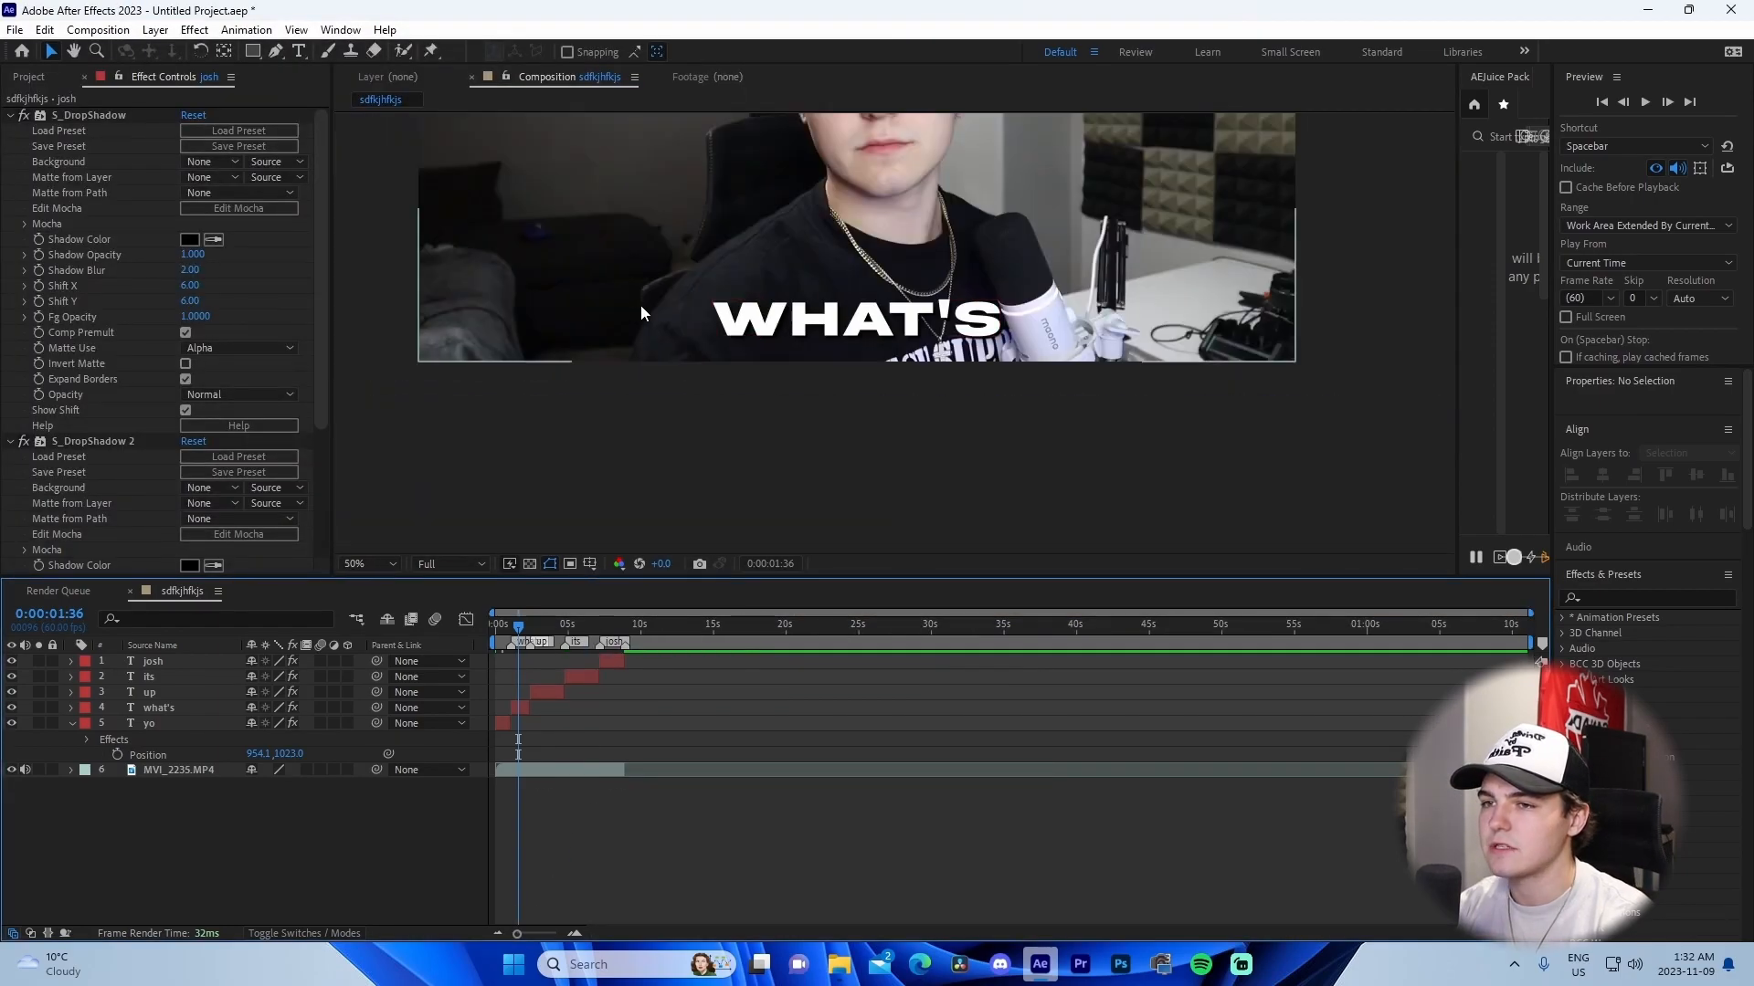
pyautogui.moveTo(775, 423); pyautogui.dragTo(767, 440)
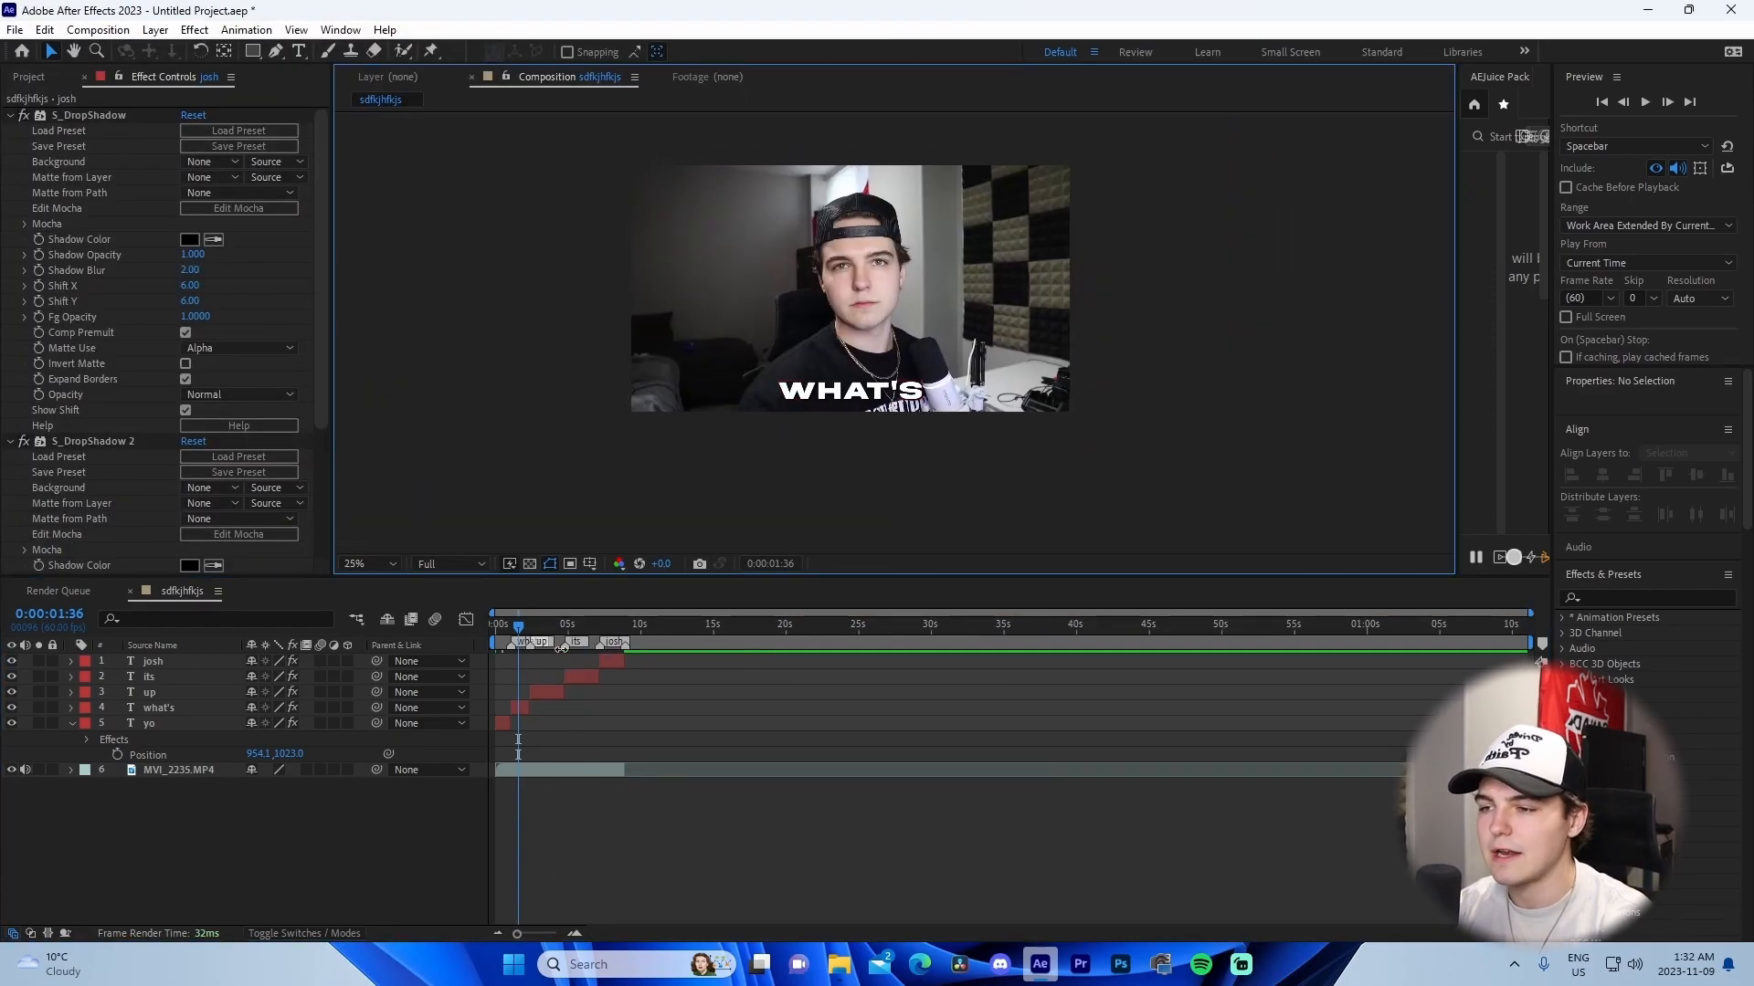
pyautogui.click(508, 724)
pyautogui.press('Home')
pyautogui.click(247, 30)
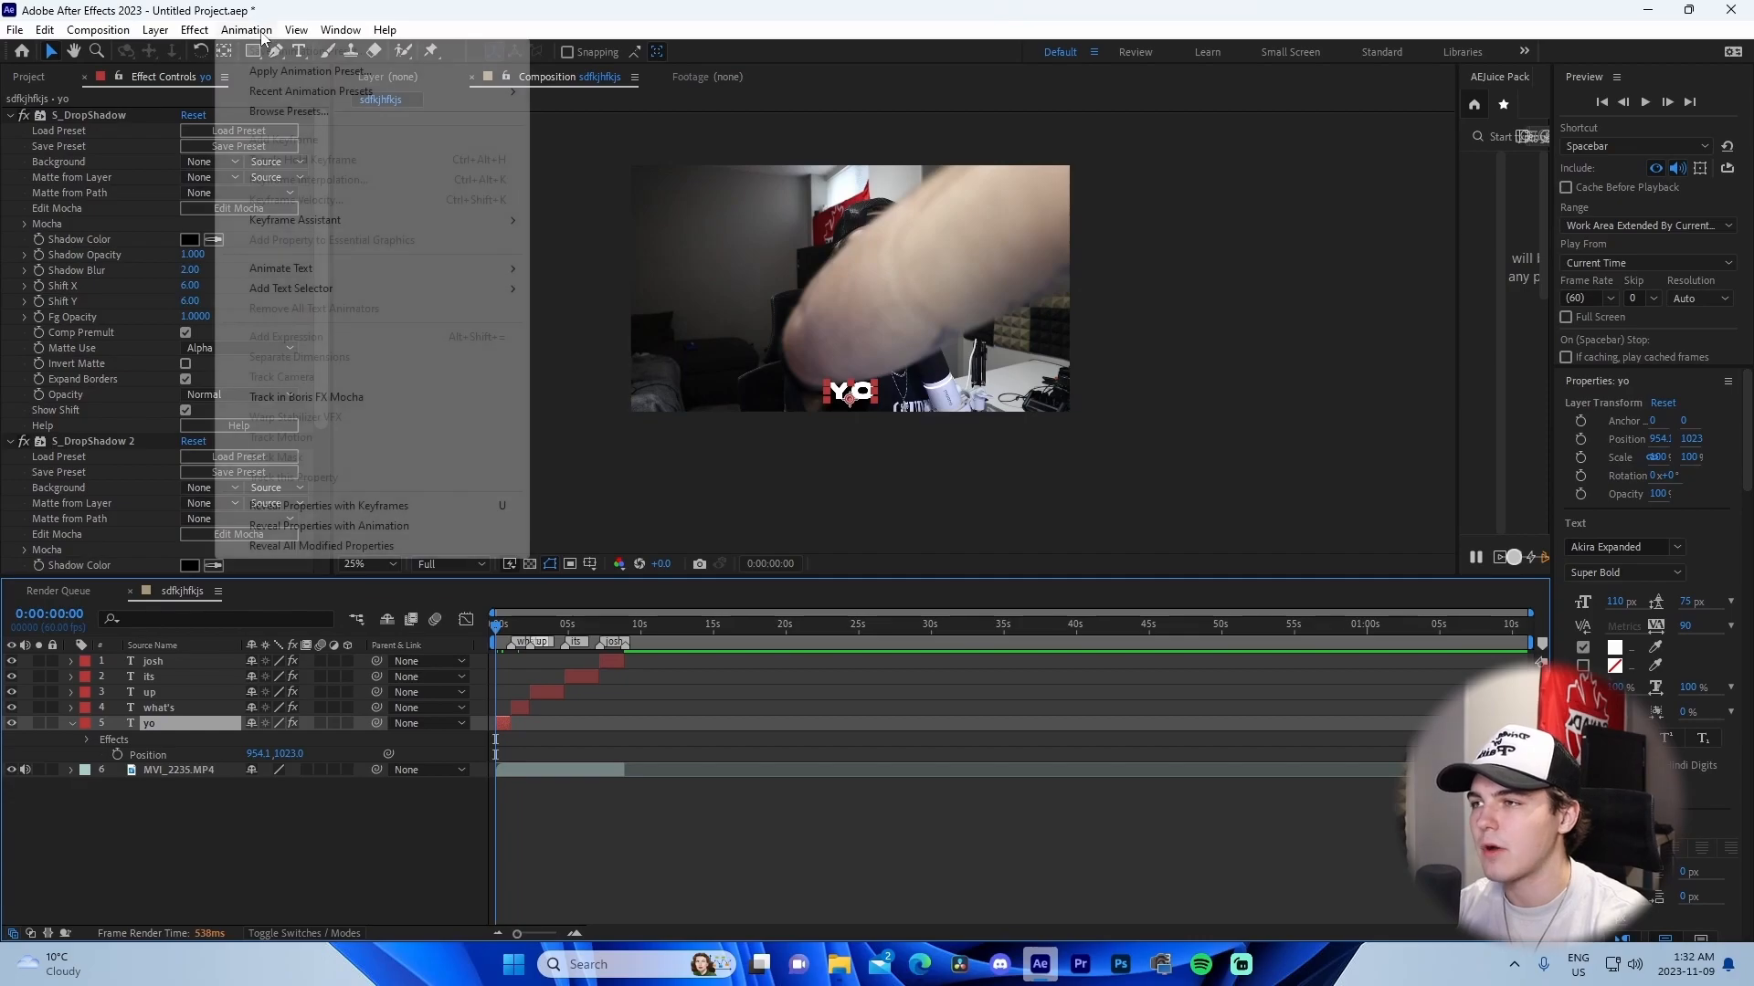
pyautogui.moveTo(360, 95)
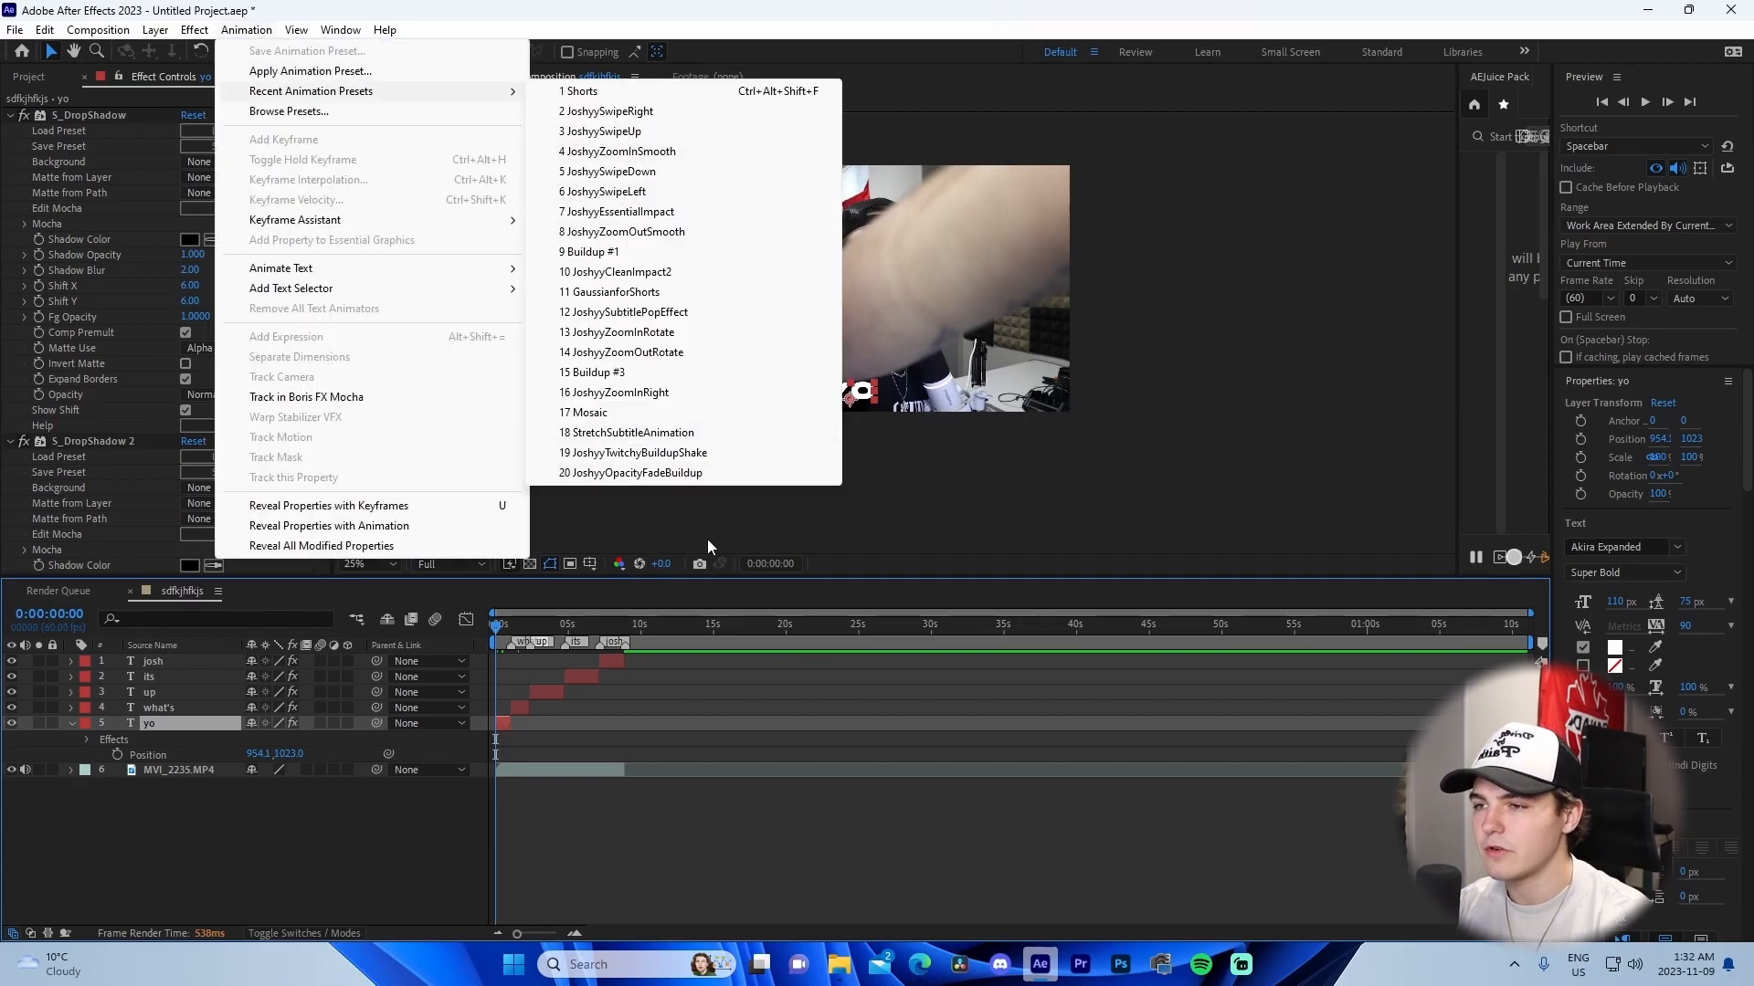
pyautogui.click(630, 433)
# Reveal the keyframes of the "yo" layer and shift its middle Scale keyframes earlier, to about halfway through the layer.
pyautogui.click(575, 933)
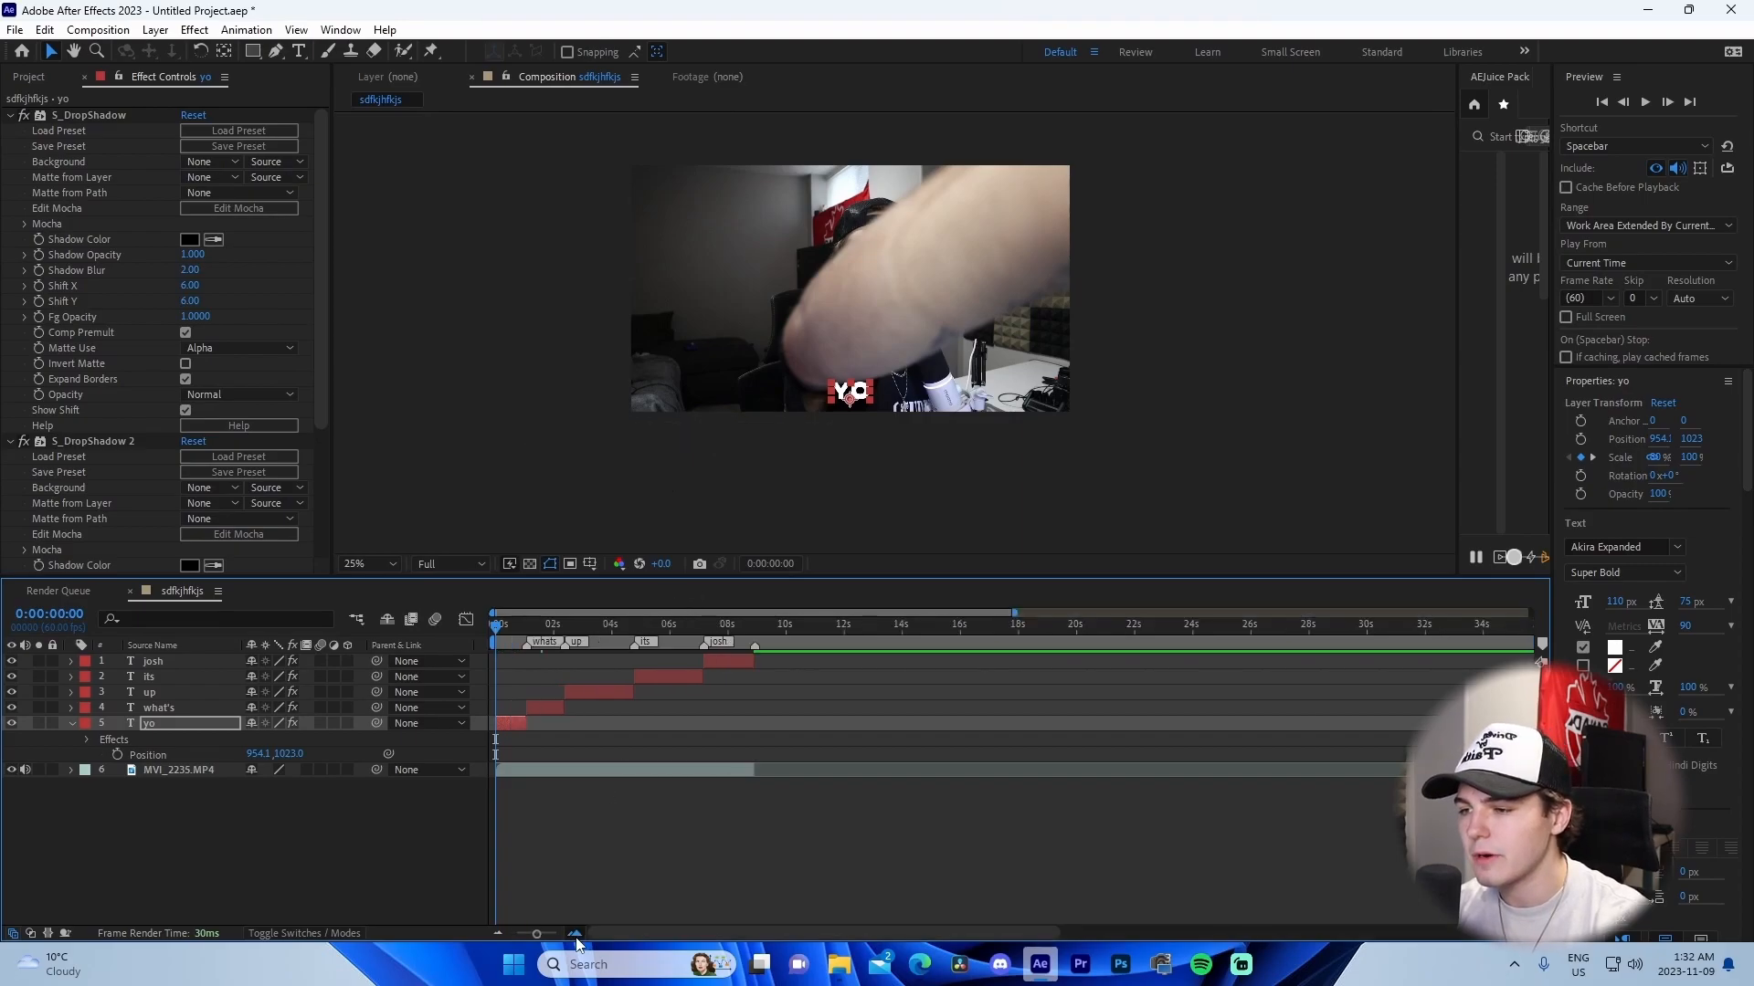
pyautogui.click(574, 934)
pyautogui.click(574, 933)
pyautogui.press('u')
pyautogui.click(601, 796)
pyautogui.moveTo(576, 741)
pyautogui.mouseDown()
pyautogui.moveTo(619, 742)
pyautogui.moveTo(525, 736)
pyautogui.moveTo(558, 742)
pyautogui.mouseUp()
pyautogui.click(594, 769)
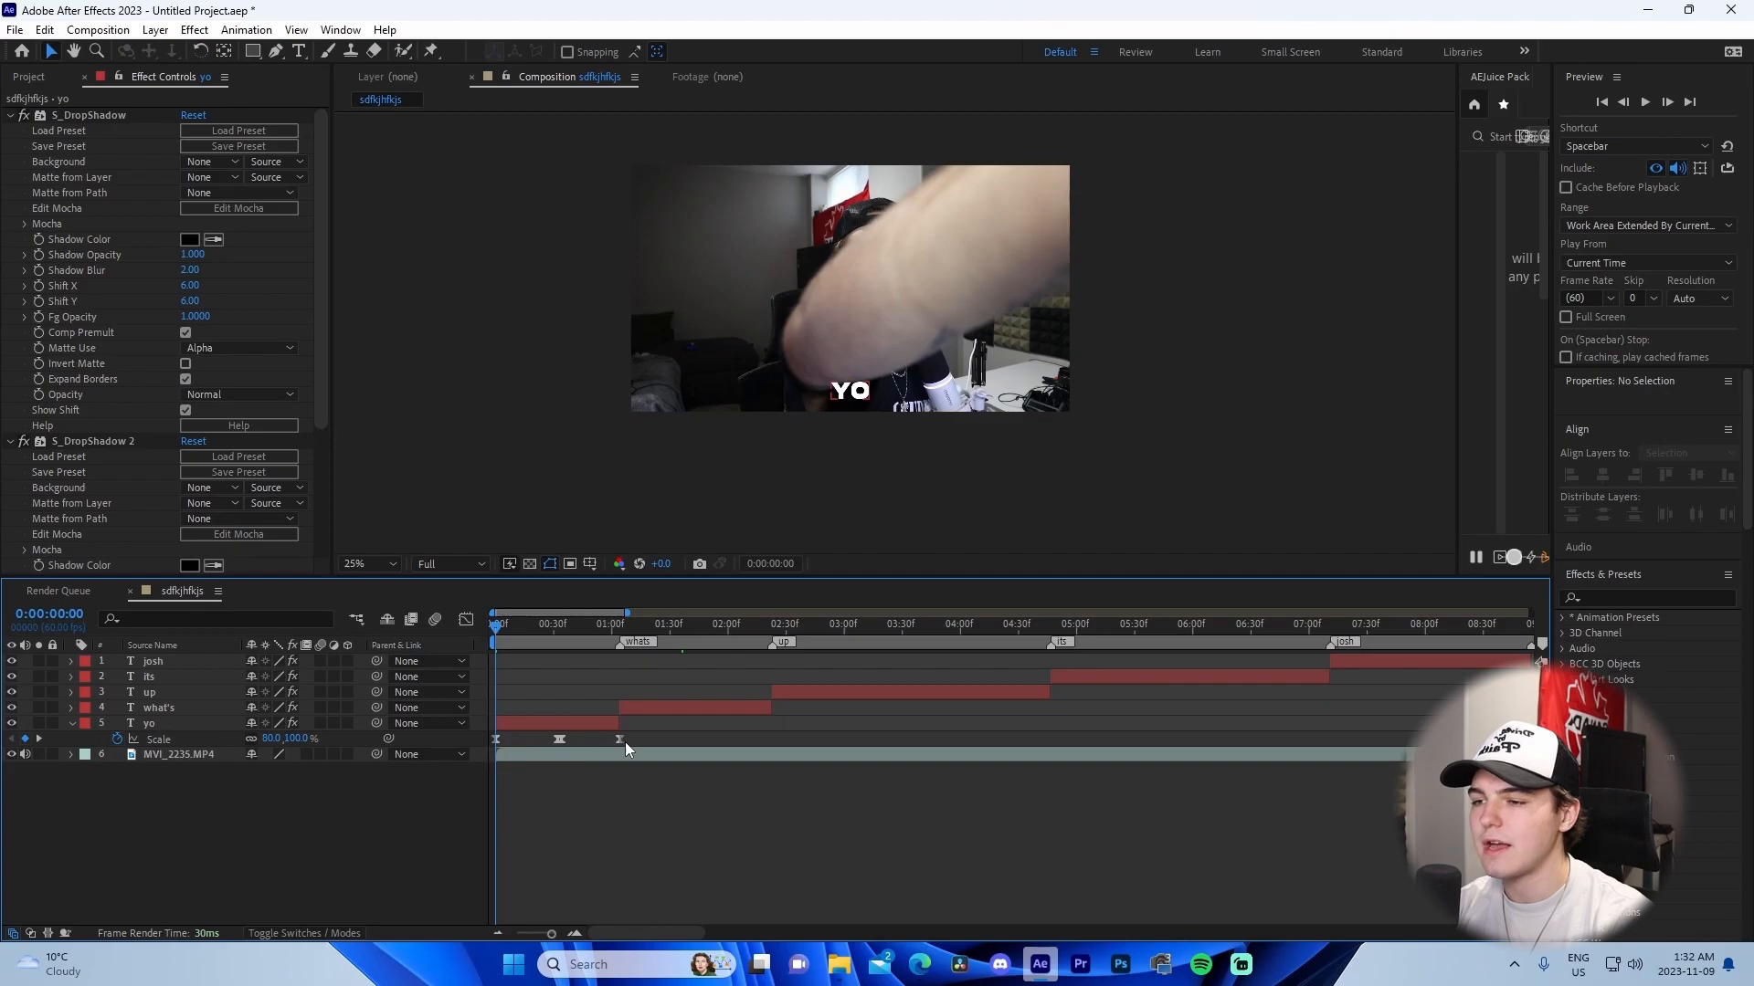
# Copy all Scale keyframes of the "yo" layer and paste them onto the "what's" layer at 0:00:01:04.
pyautogui.click(622, 629)
pyautogui.moveTo(637, 744); pyautogui.dragTo(496, 733)
pyautogui.hotkey('ctrl', 'c')
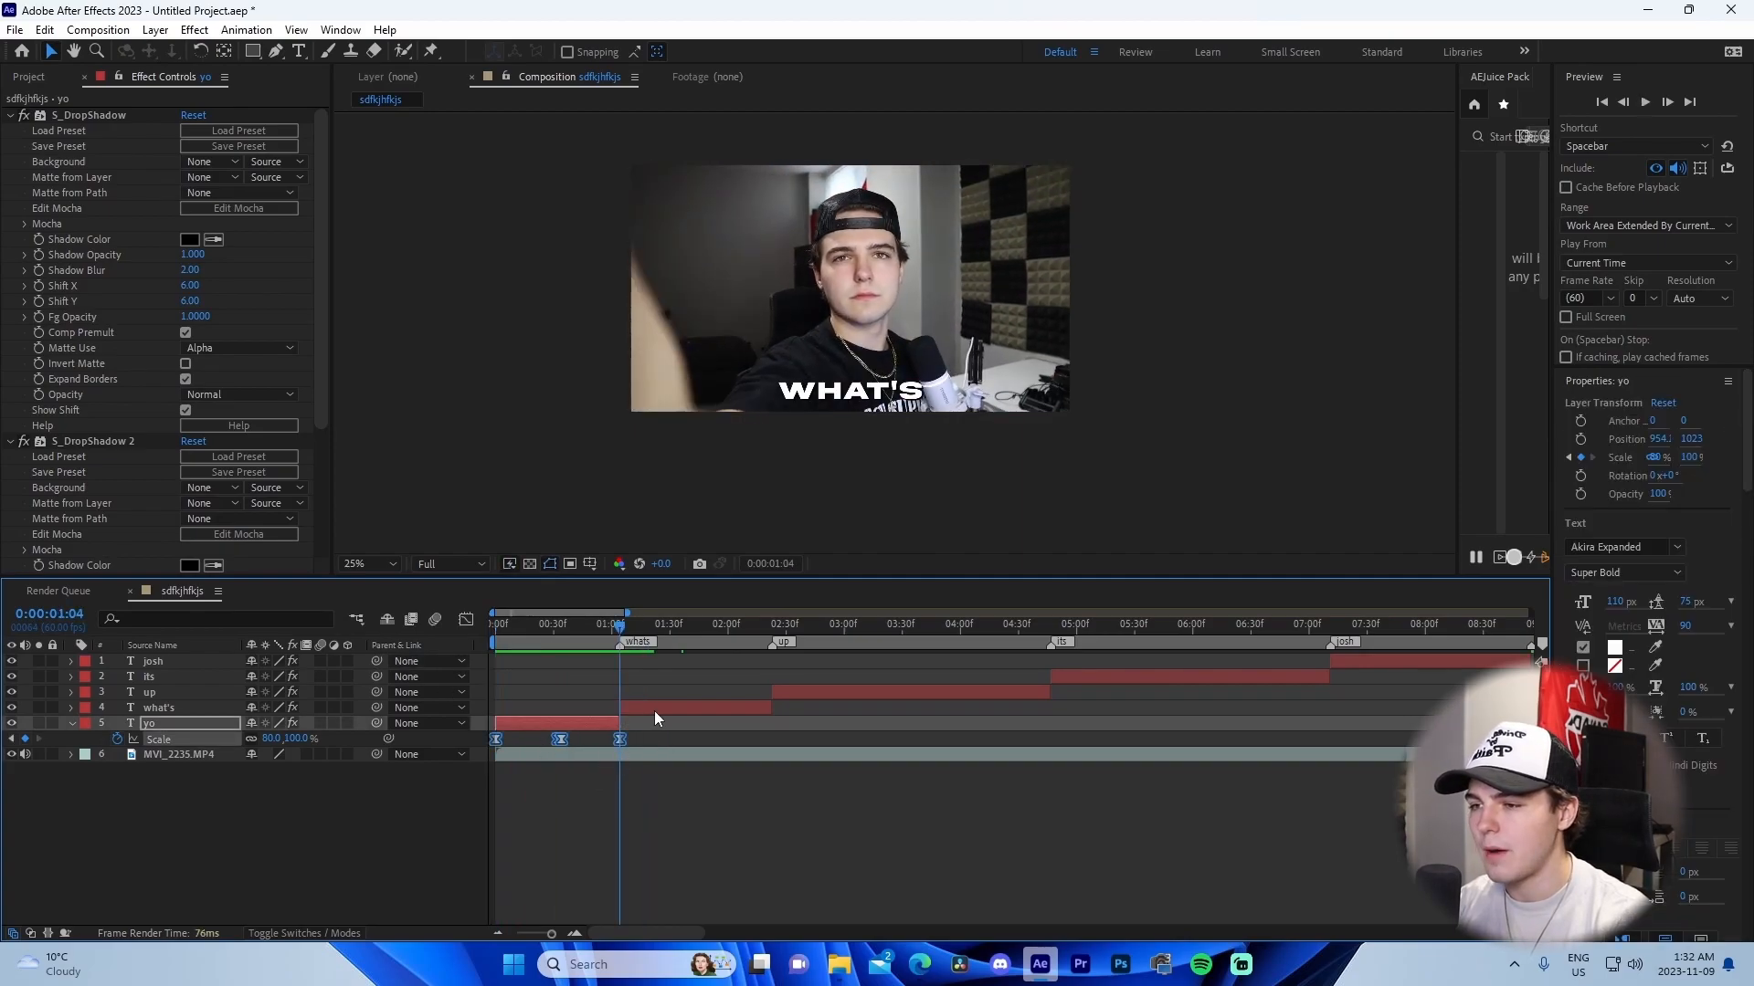
pyautogui.click(655, 710)
pyautogui.hotkey('ctrl', 'v')
# Retime the pasted Scale keyframes on "what's", moving the last to the layer's end and the middle ones to about its midpoint.
pyautogui.click(709, 759)
pyautogui.moveTo(742, 724); pyautogui.dragTo(772, 723)
pyautogui.moveTo(708, 731)
pyautogui.mouseDown()
pyautogui.moveTo(661, 721)
pyautogui.moveTo(694, 724)
pyautogui.mouseUp()
pyautogui.click(809, 731)
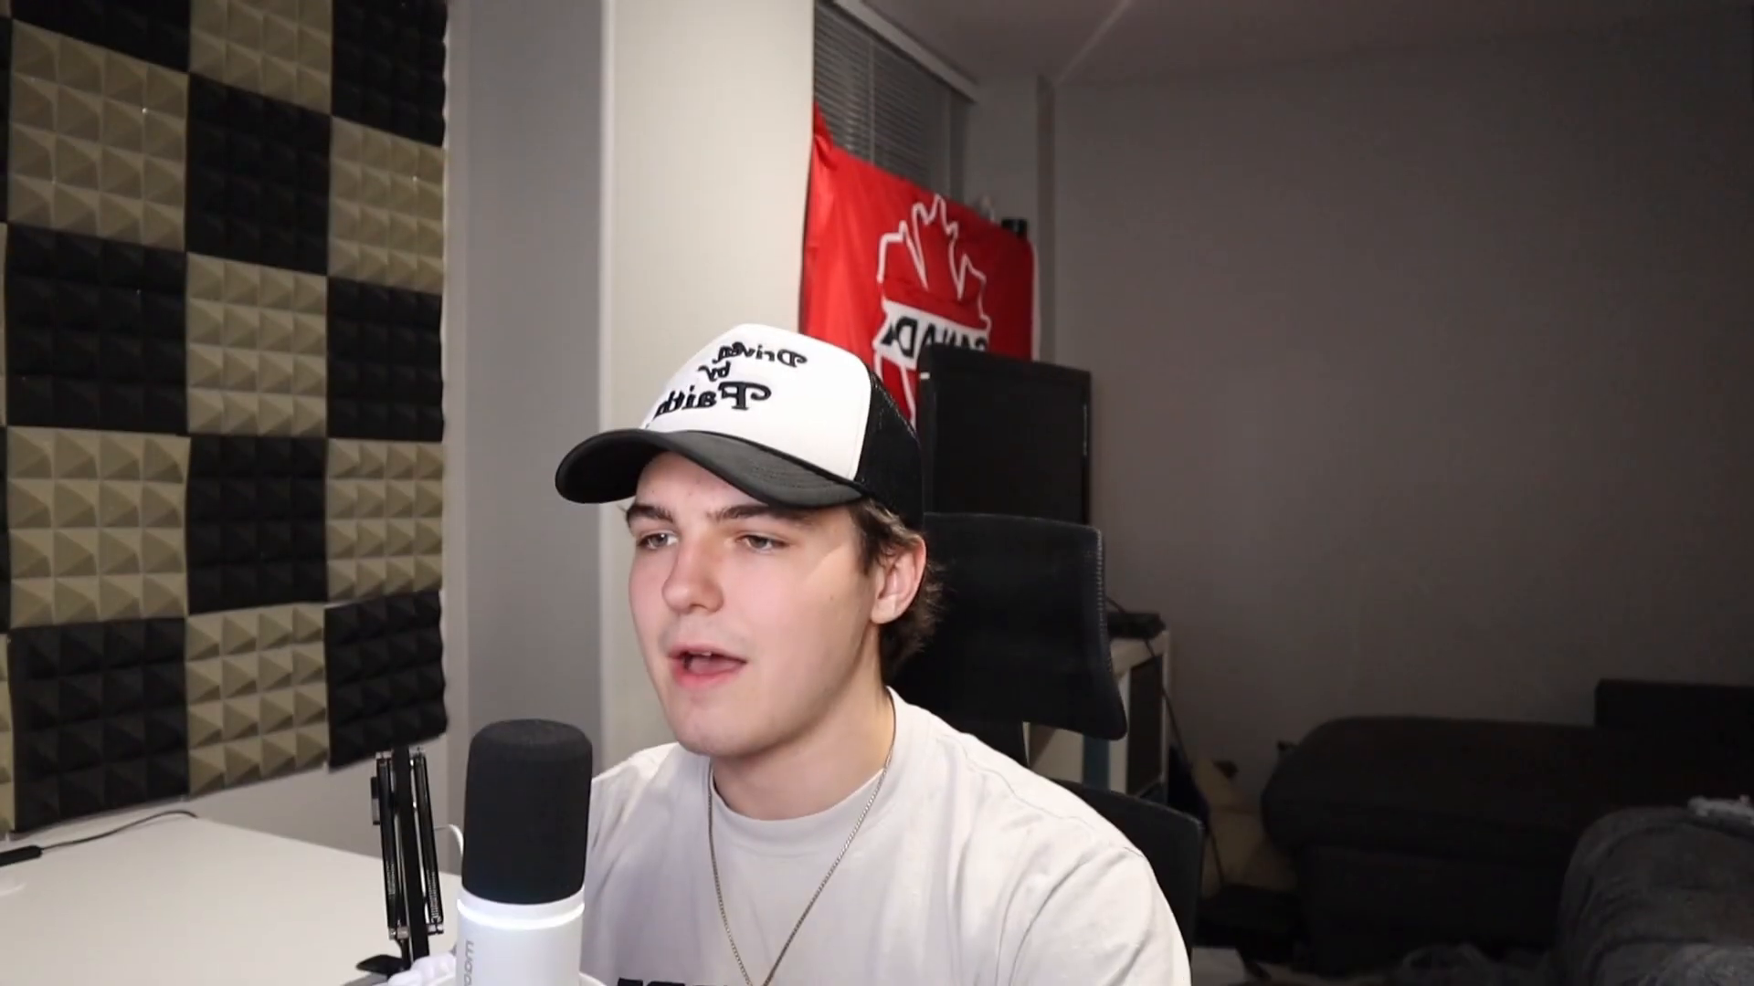